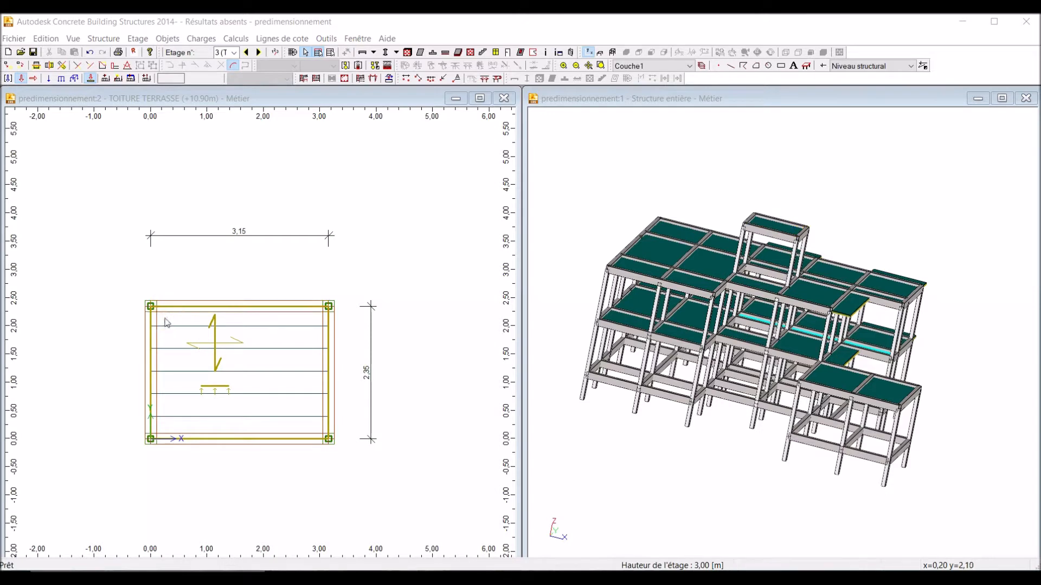
left_click(203, 321)
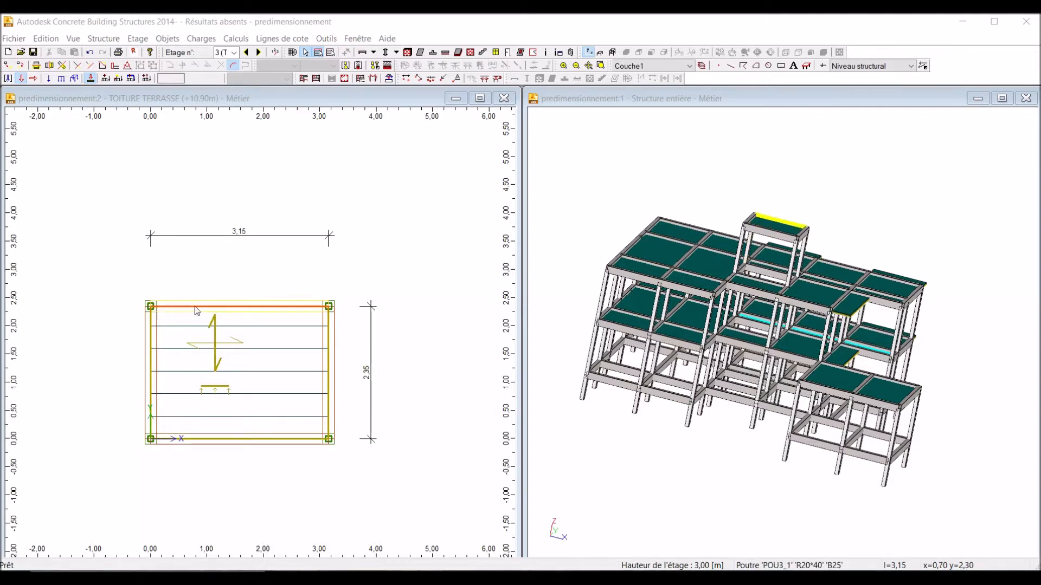
left_click(207, 360)
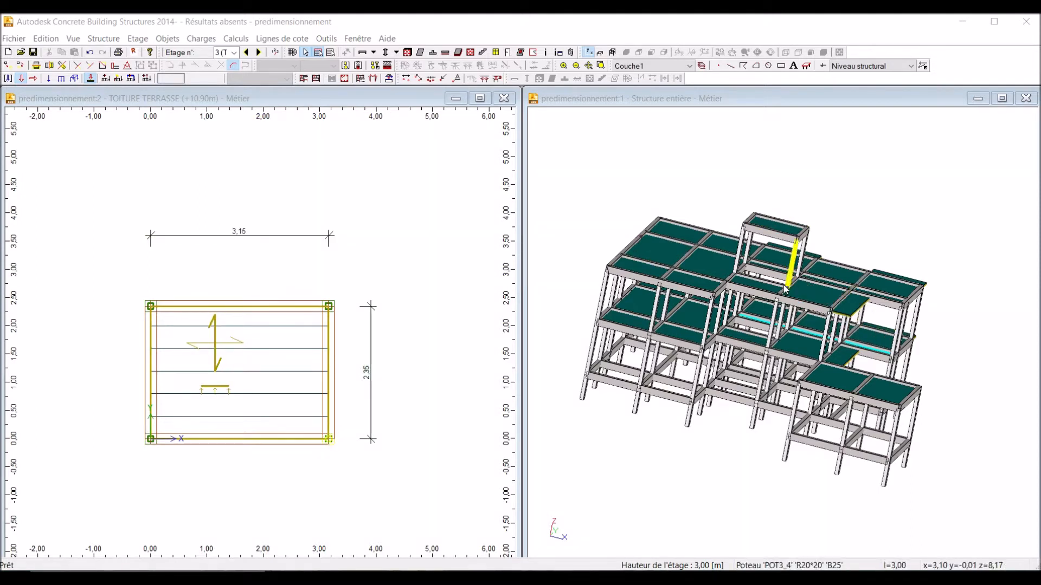
left_click(662, 101)
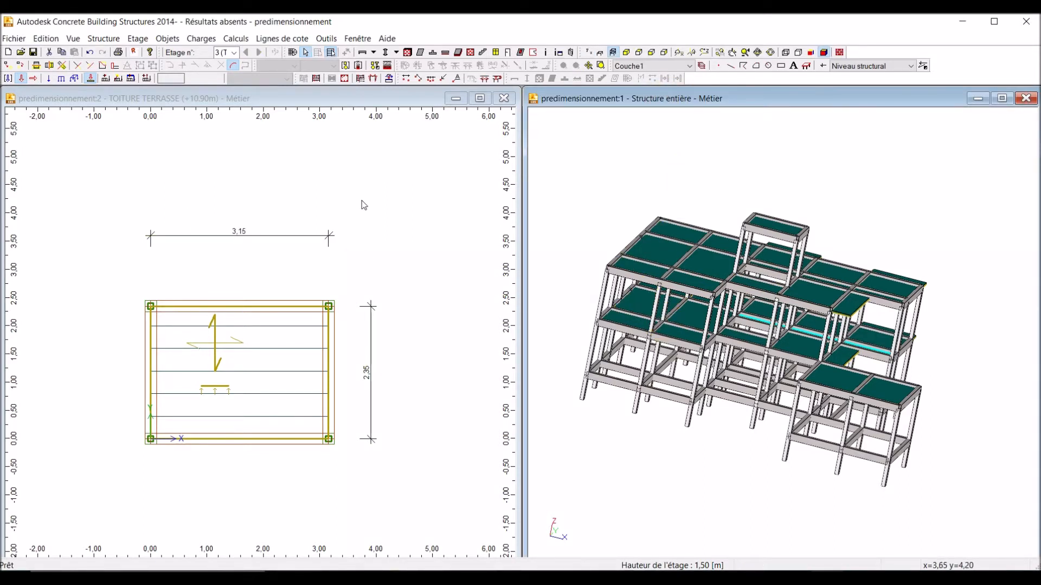
Display the section labels of the columns (Poteaux) in the TOITURE TERRASSE plan view.
left_click(202, 102)
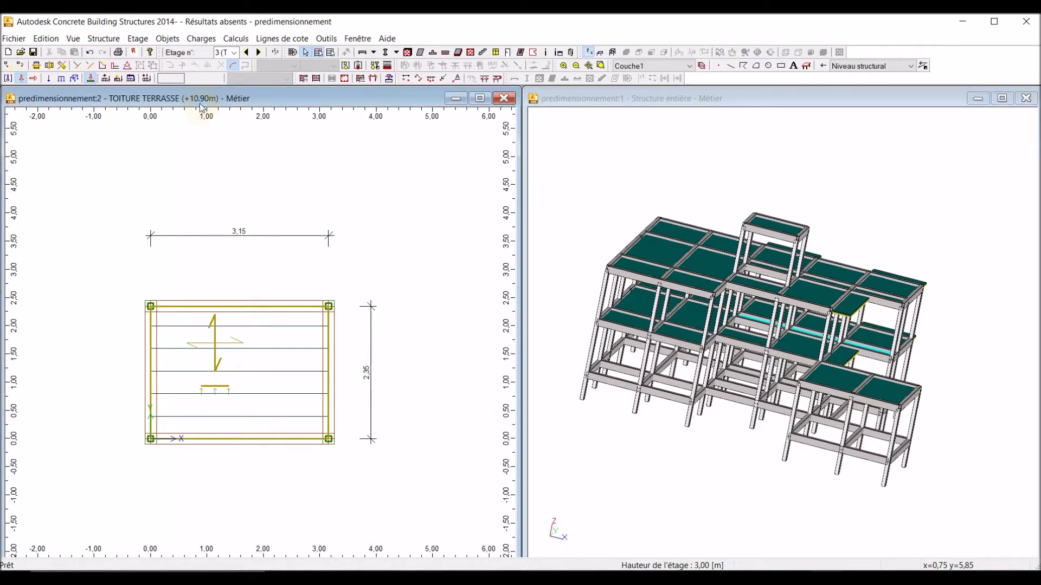
double_click(252, 199)
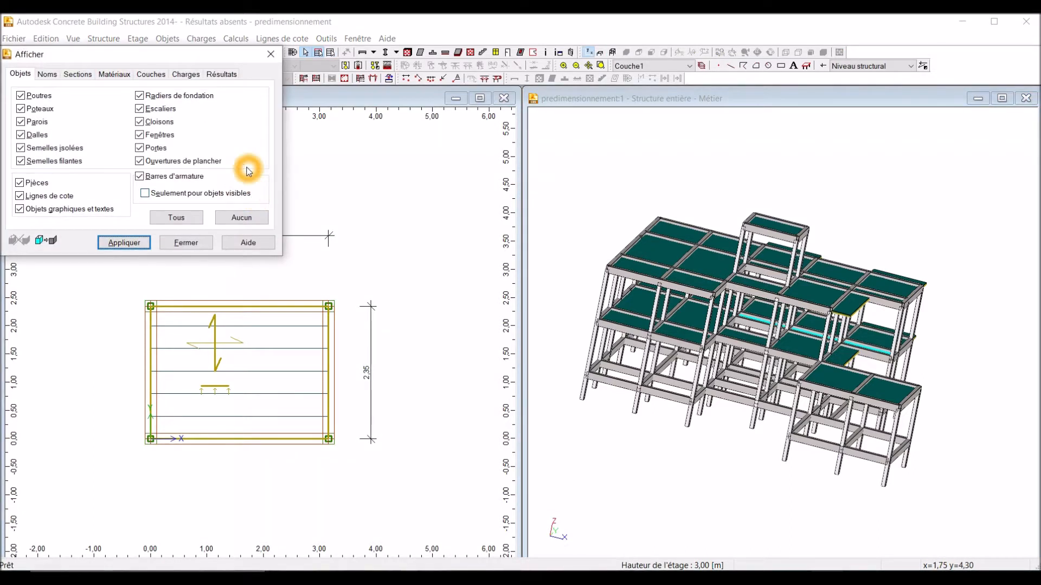
key("Escape")
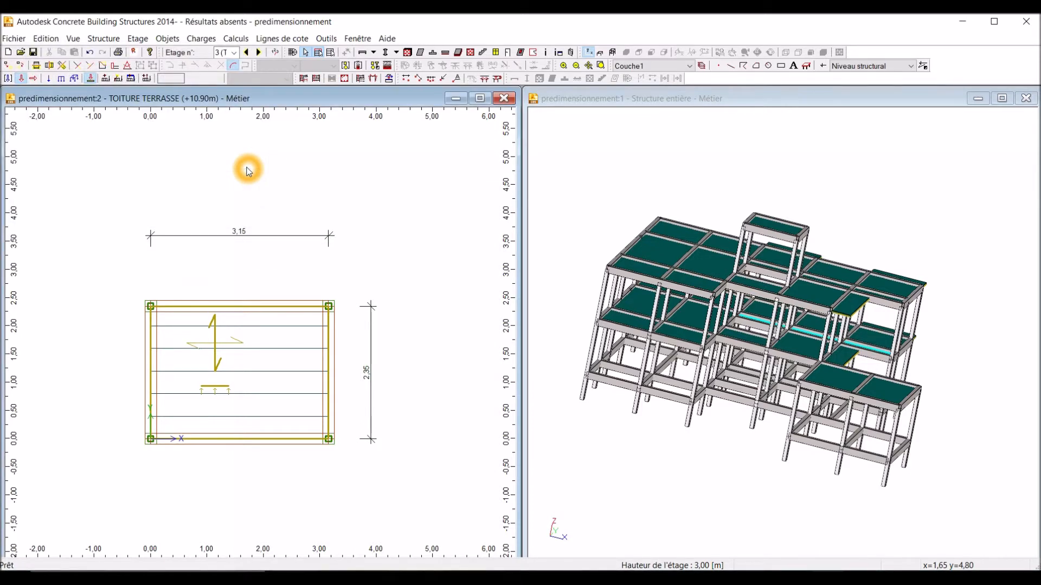
double_click(248, 171)
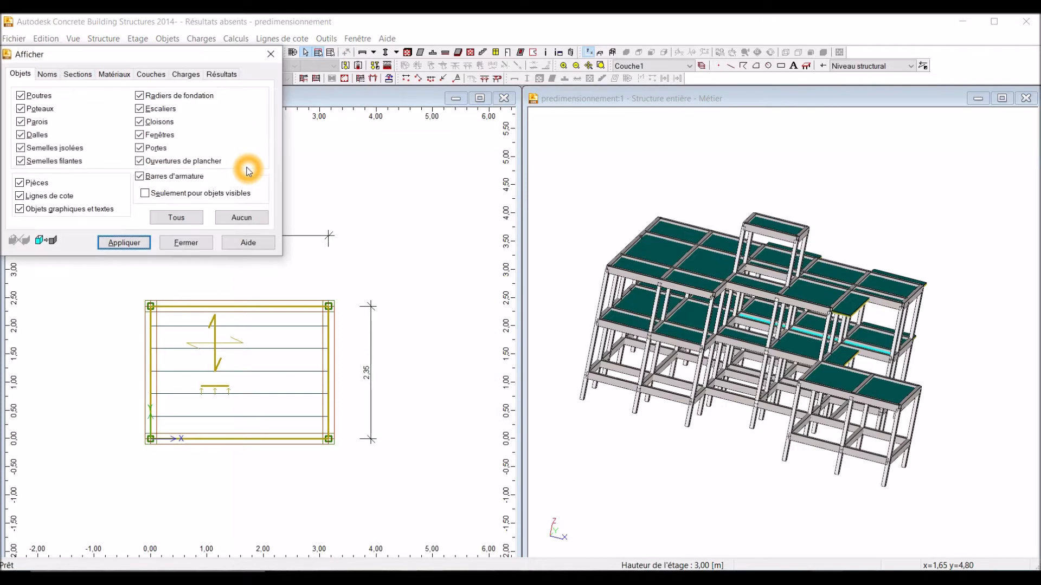
left_click(48, 76)
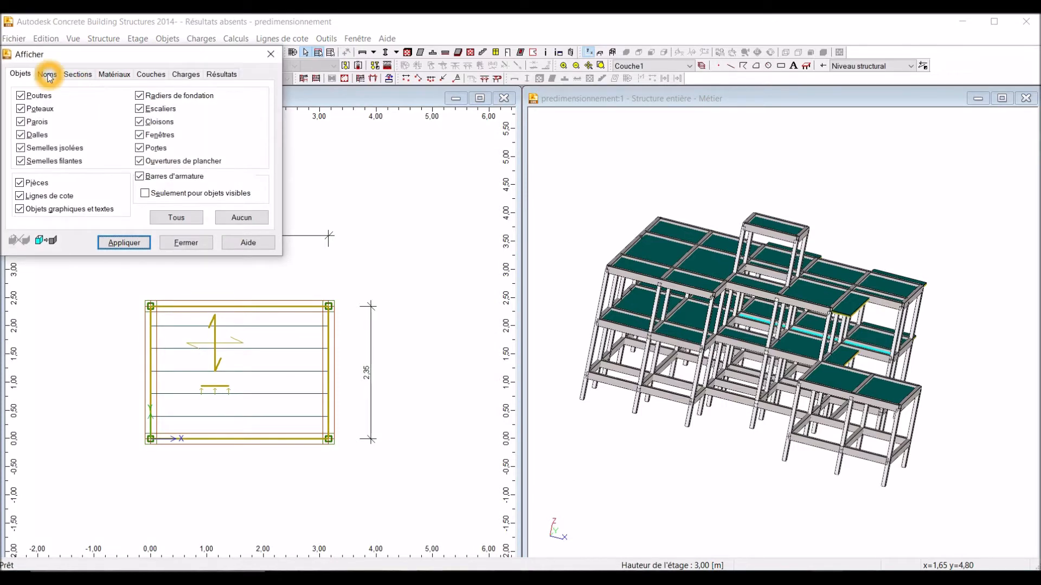
left_click(76, 75)
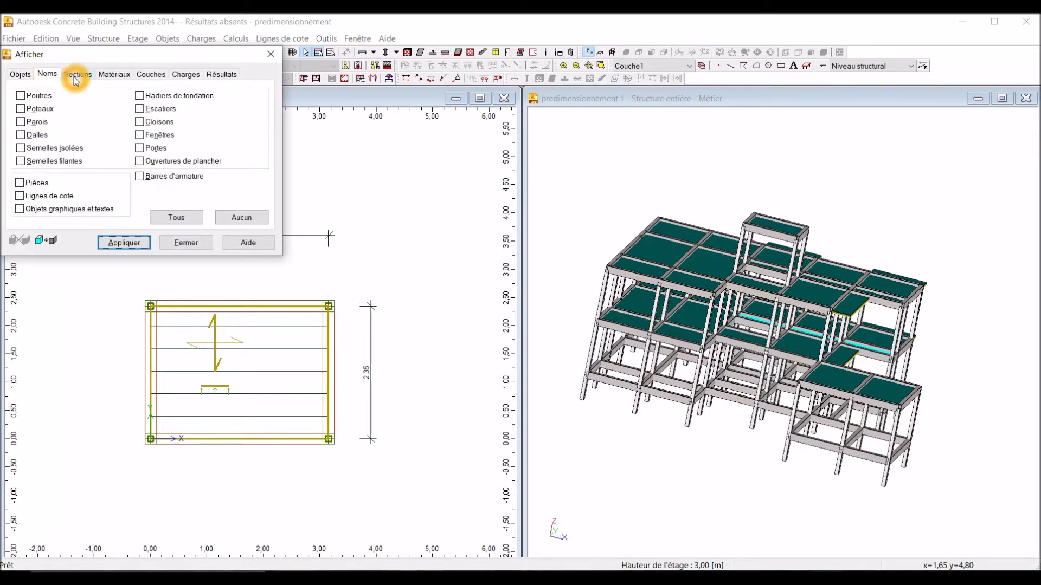
left_click(20, 108)
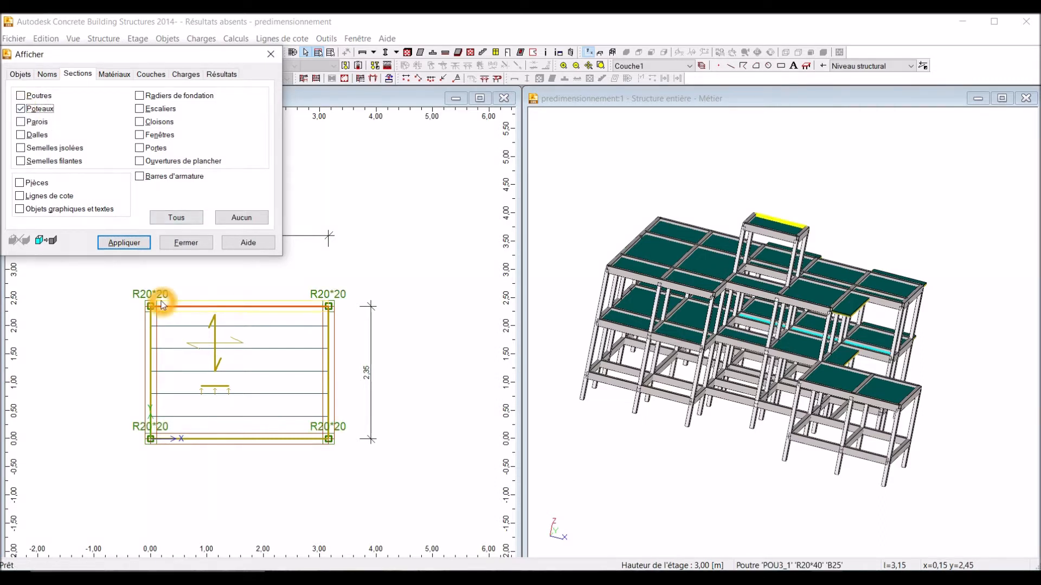
left_click(125, 251)
left_click(185, 242)
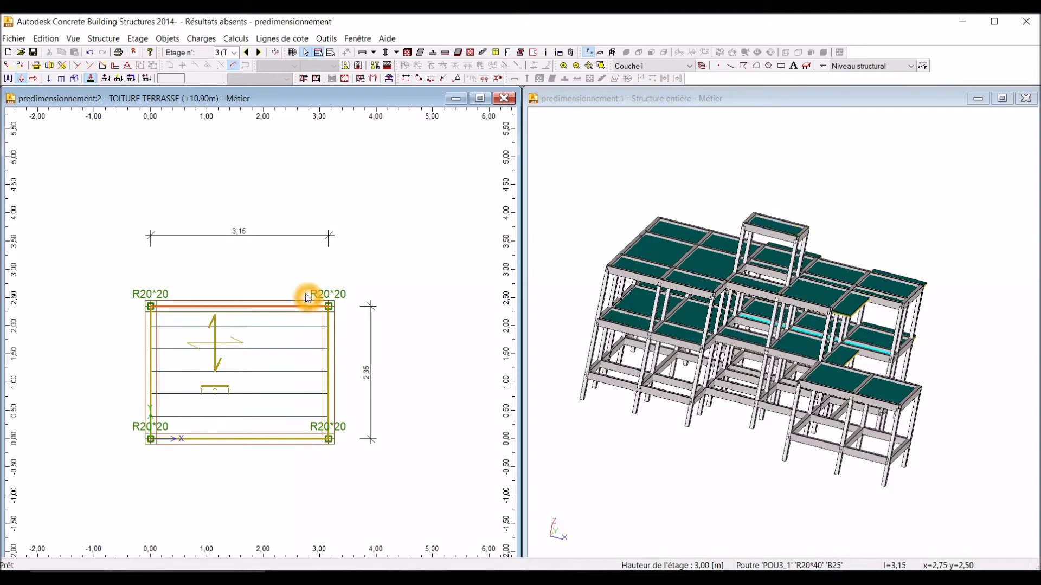
Activate the Structure entière 3D view and open the selection criteria (Critères de sélection).
left_click(658, 409)
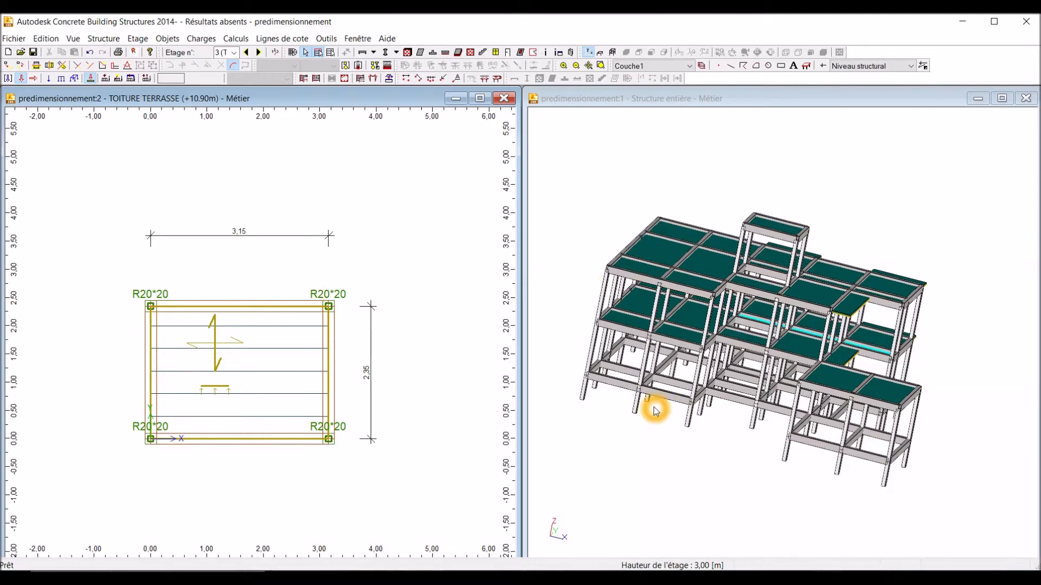
left_click(654, 214)
left_click(605, 224)
left_click(569, 209)
left_click(605, 98)
left_click(639, 98)
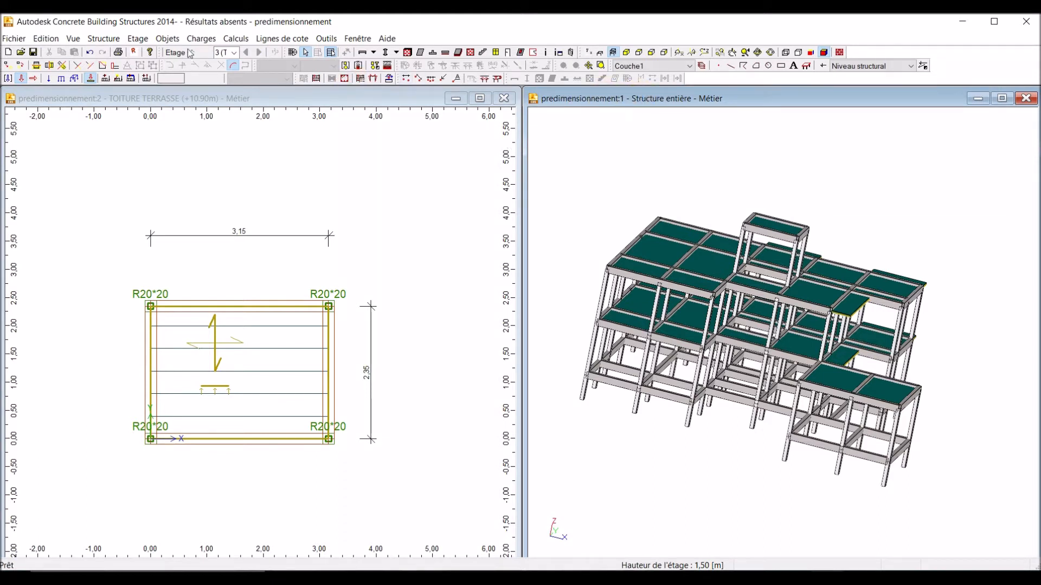
left_click(14, 39)
left_click(46, 39)
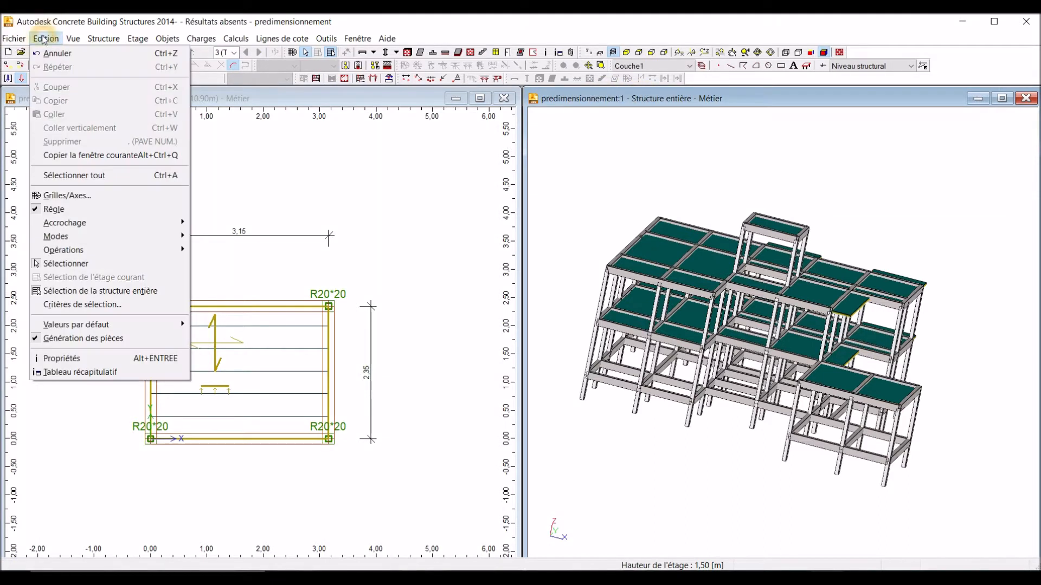
left_click(83, 305)
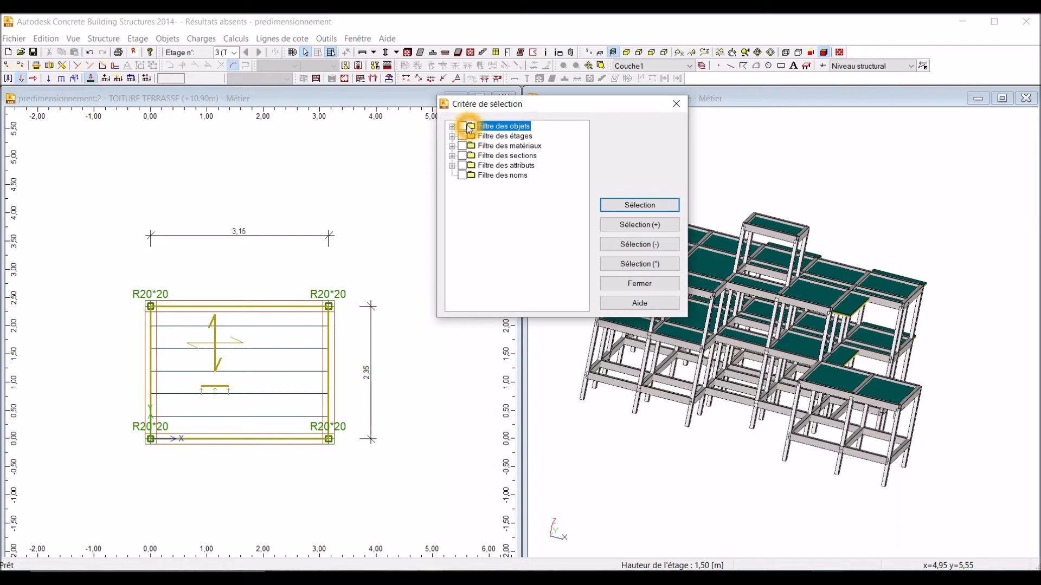
Select all columns of the entire structure by filtering the objects on Poteau.
left_click(462, 127)
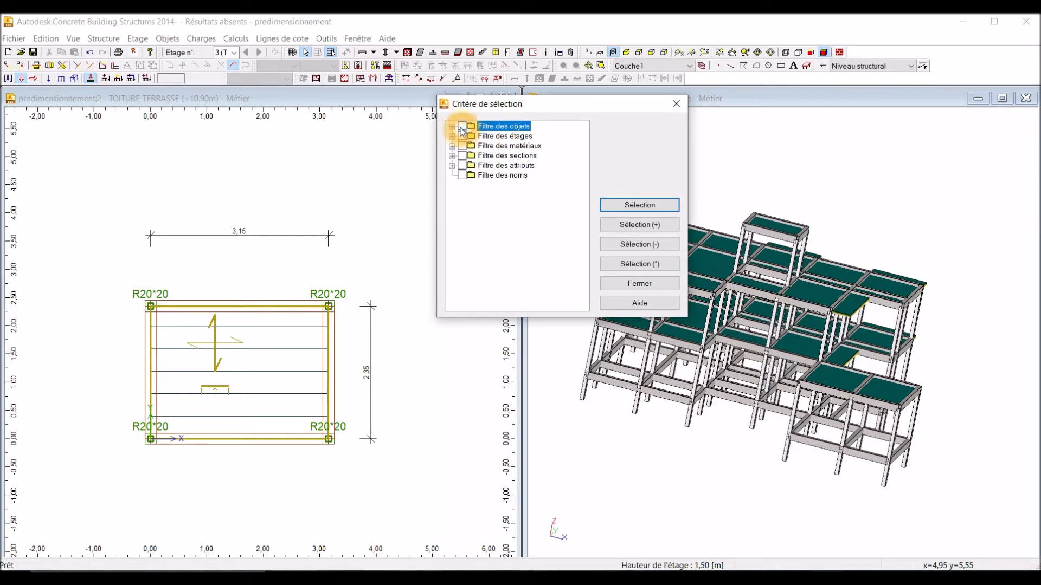
left_click(452, 127)
left_click(506, 130)
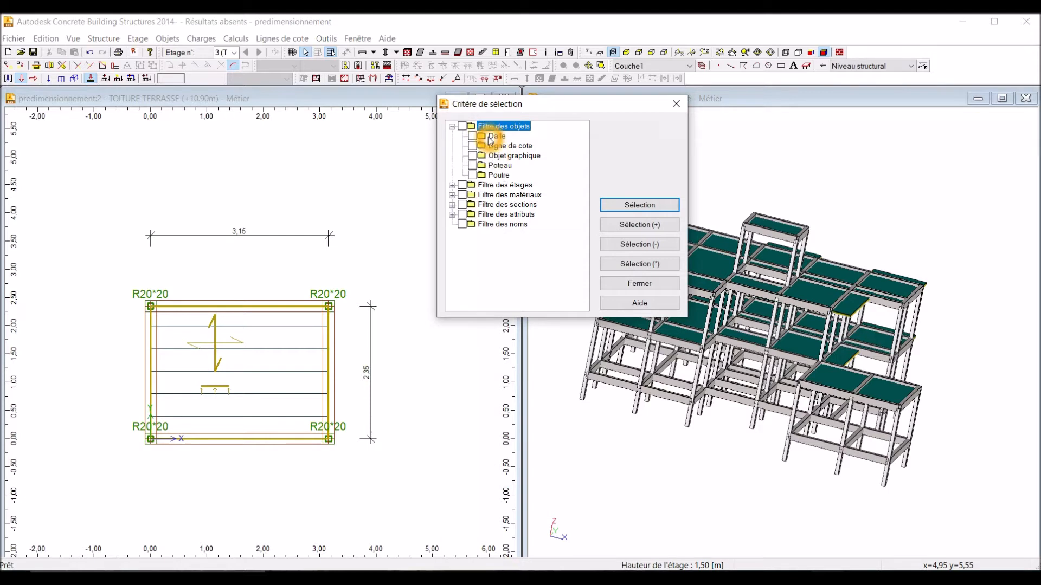
left_click(482, 176)
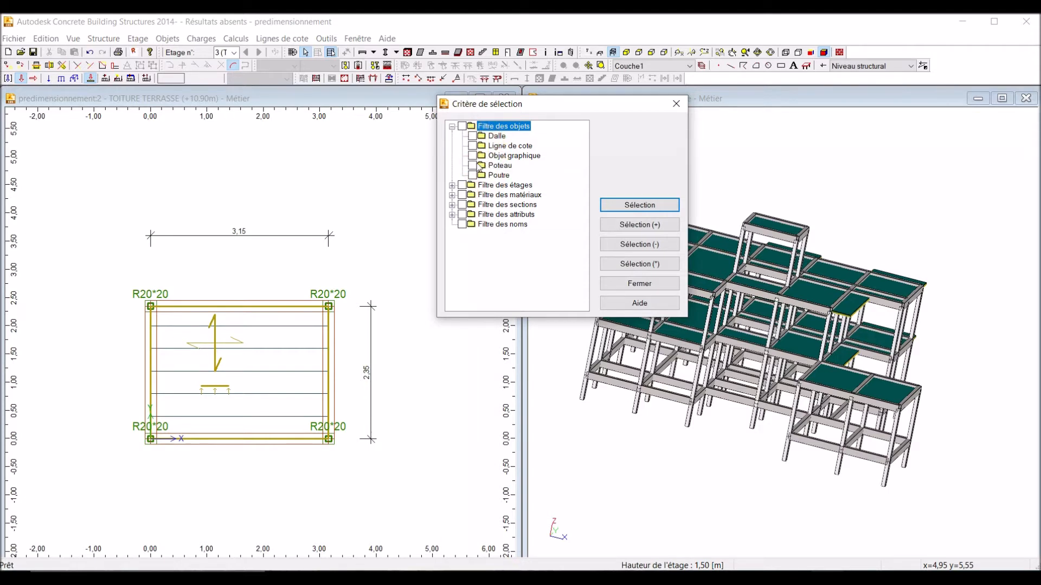
left_click(474, 165)
left_click(636, 208)
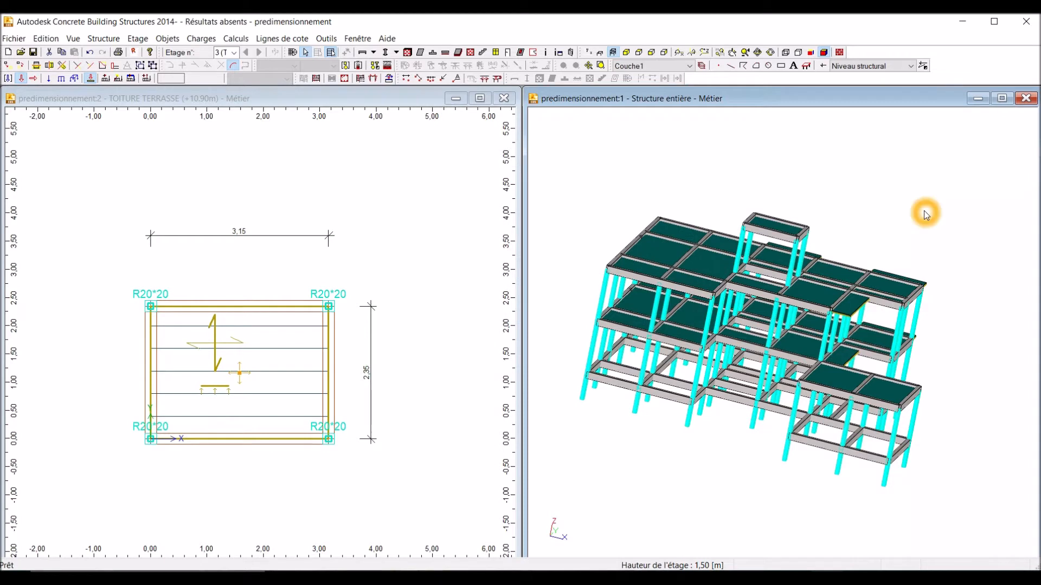
Open the properties of the selected columns and show their characteristics (Caractéristiques).
left_click(953, 394)
right_click(562, 174)
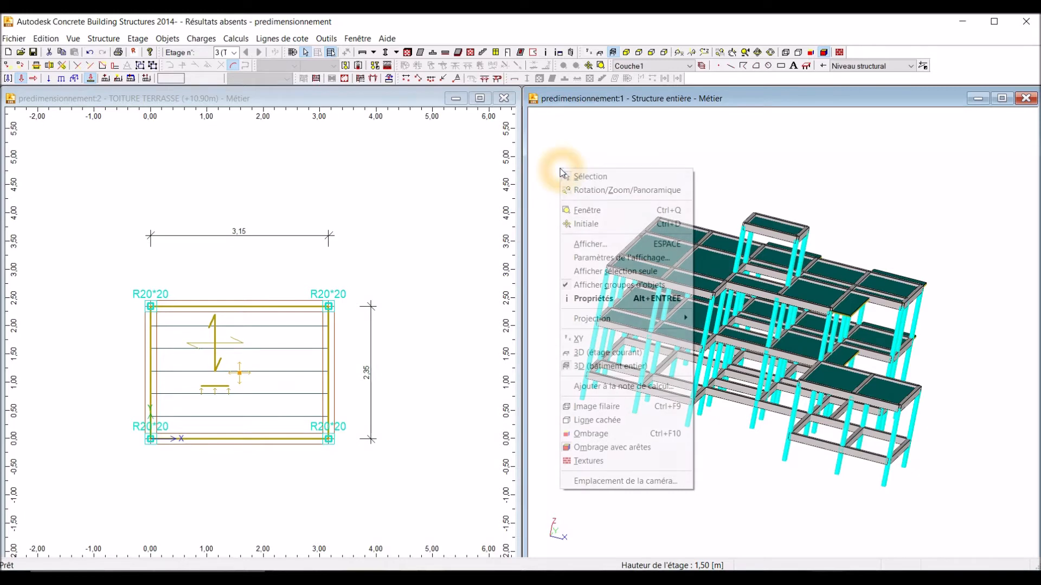
left_click(591, 303)
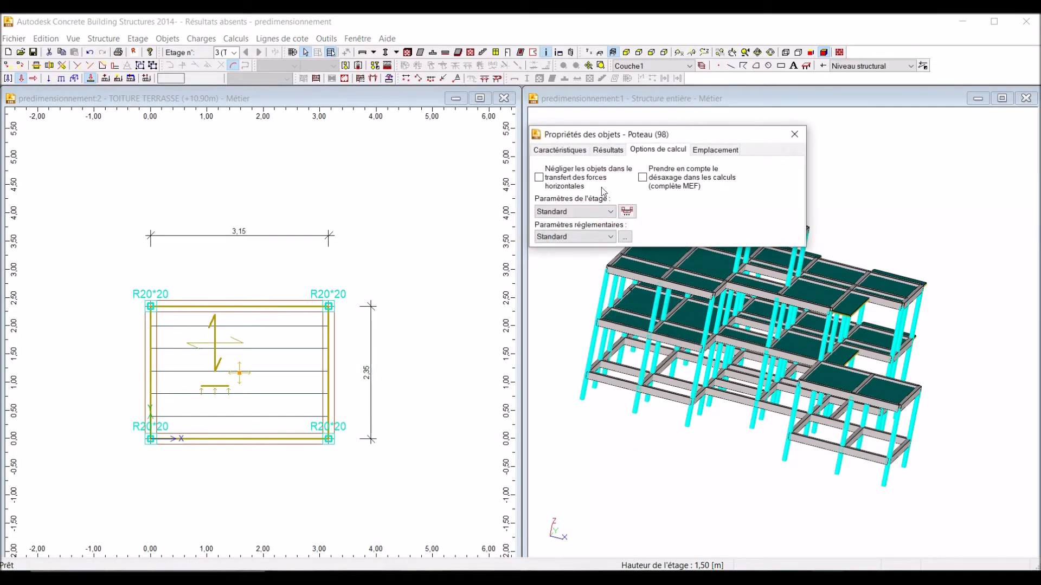
left_click(569, 149)
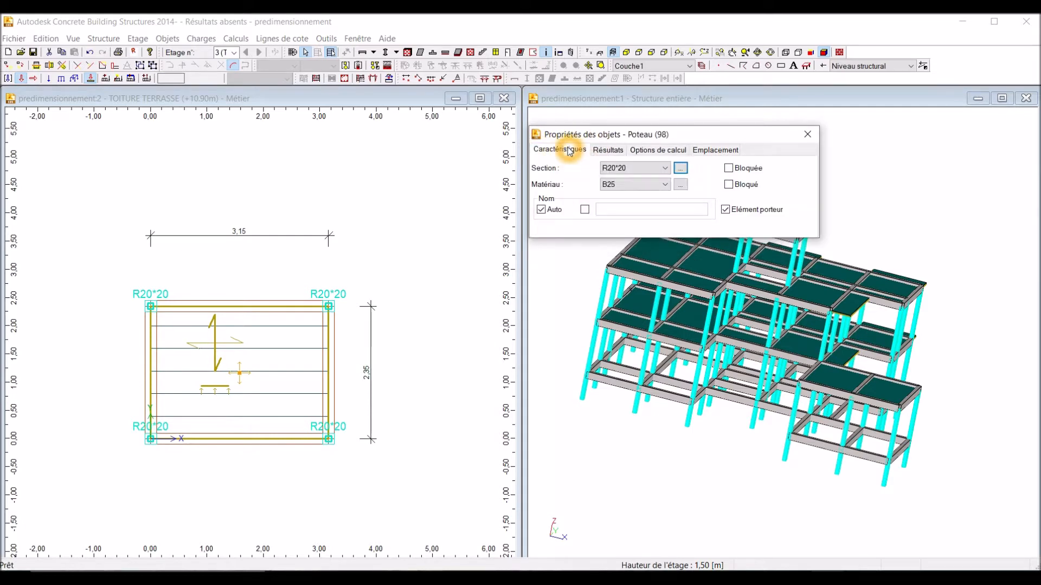
left_click(557, 153)
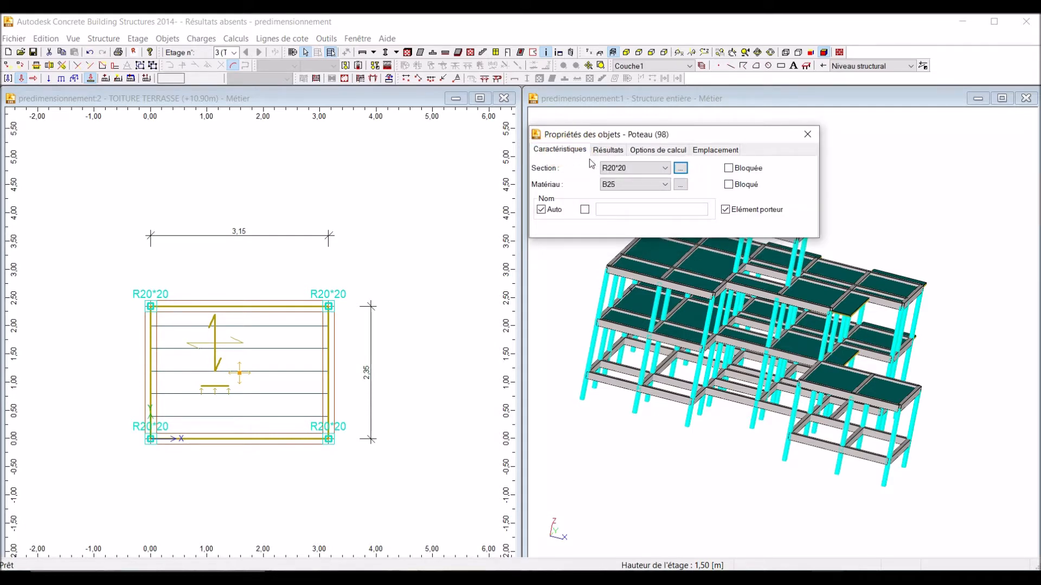
Check which predefined sections are available for the selected columns.
left_click(649, 169)
left_click(559, 169)
left_click(654, 169)
left_click(664, 169)
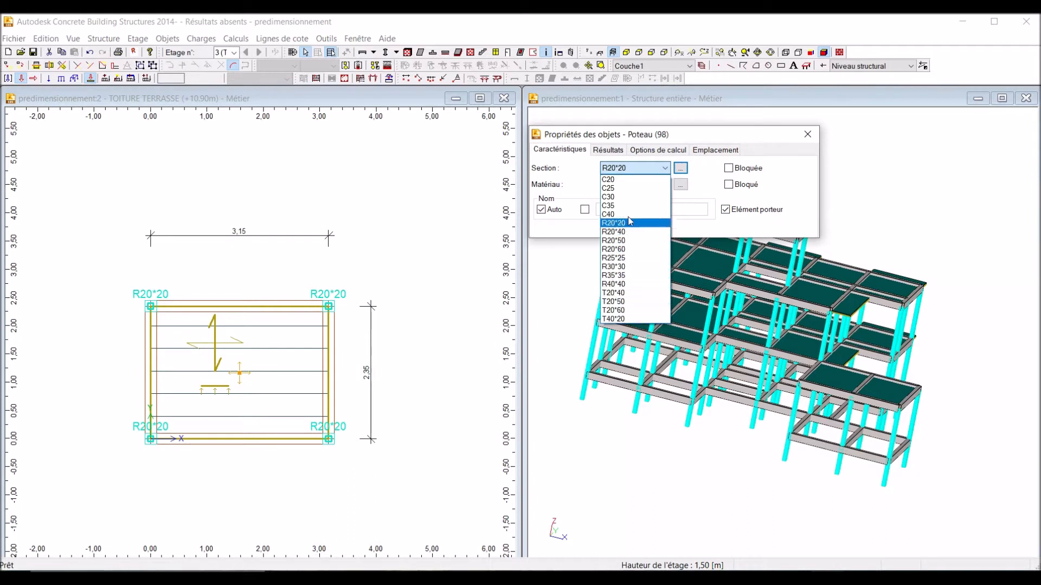
left_click(627, 198)
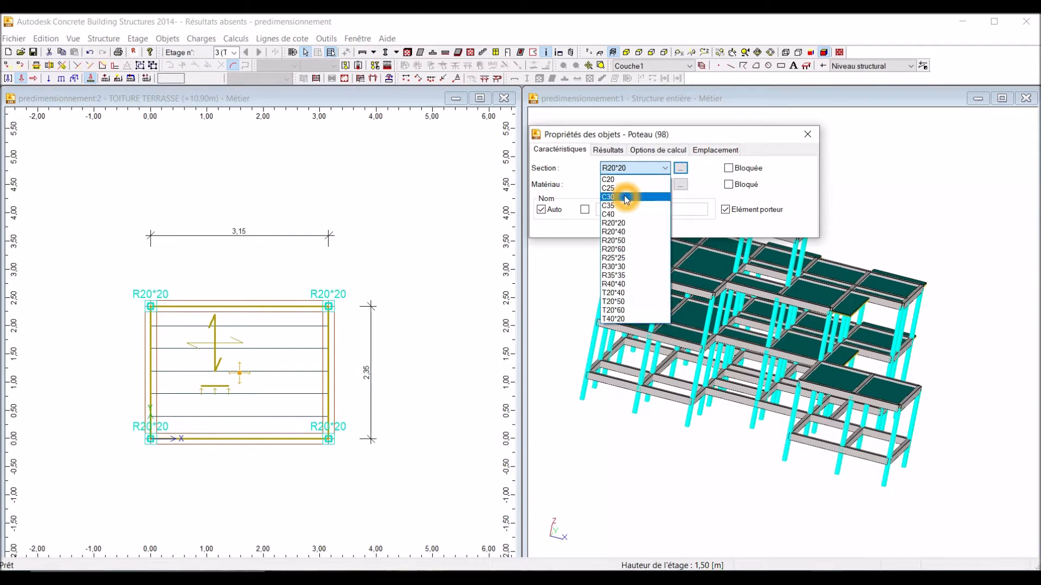
left_click(666, 169)
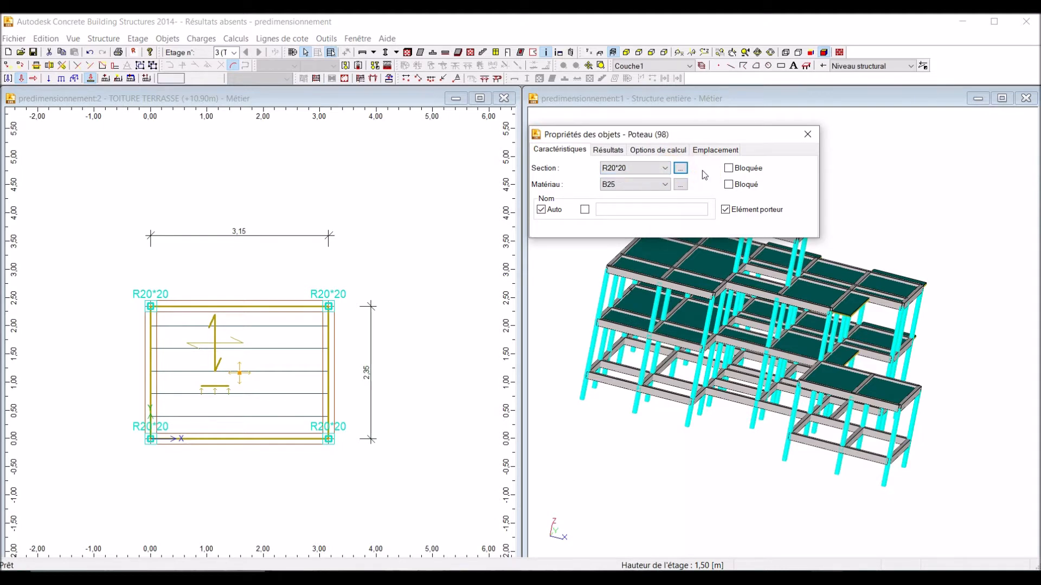
Add a new rectangular section to the section database (Base de sections) from the columns' section property.
left_click(682, 169)
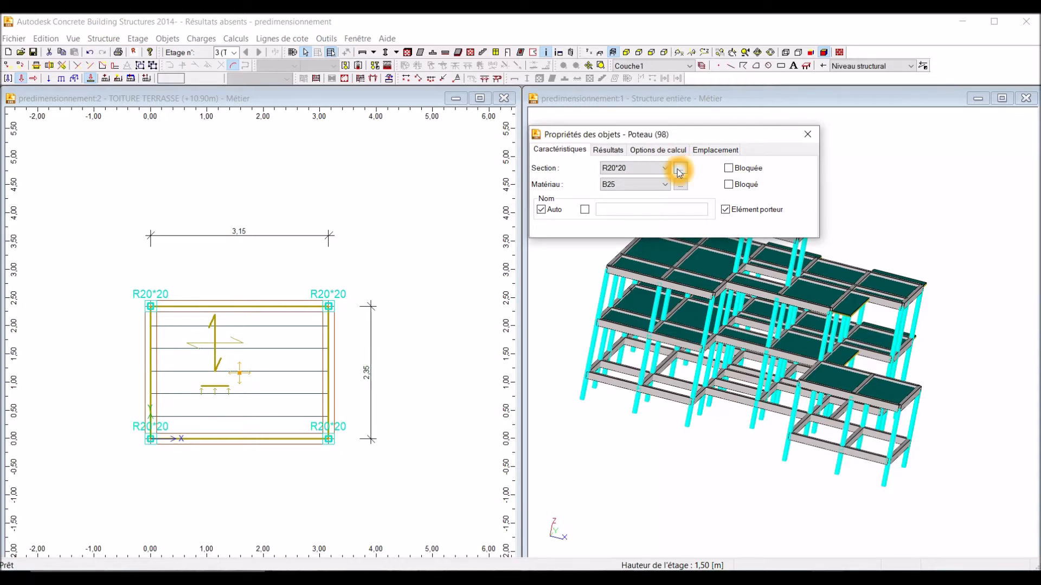
left_click(680, 170)
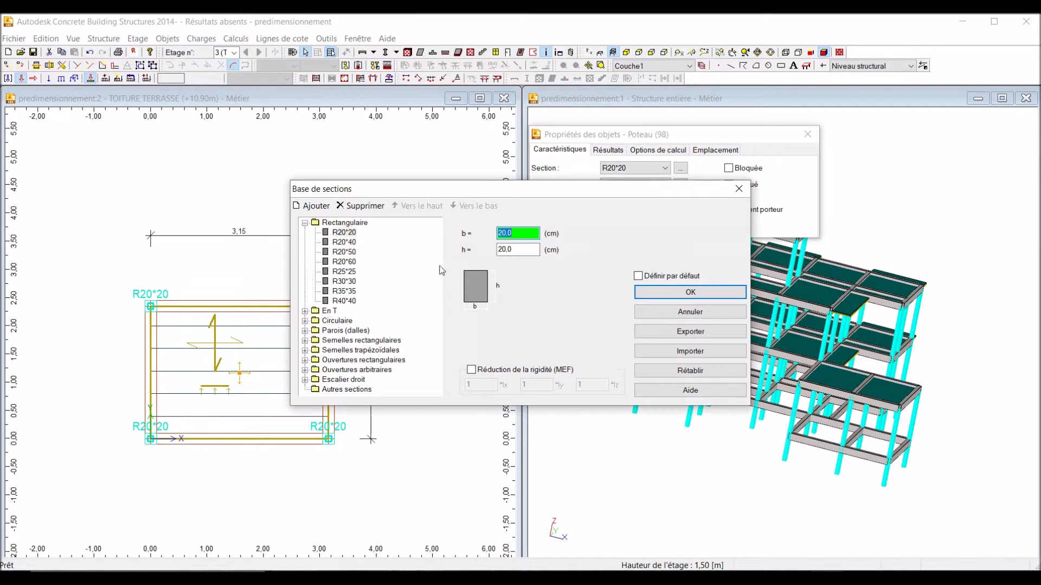
left_click(310, 208)
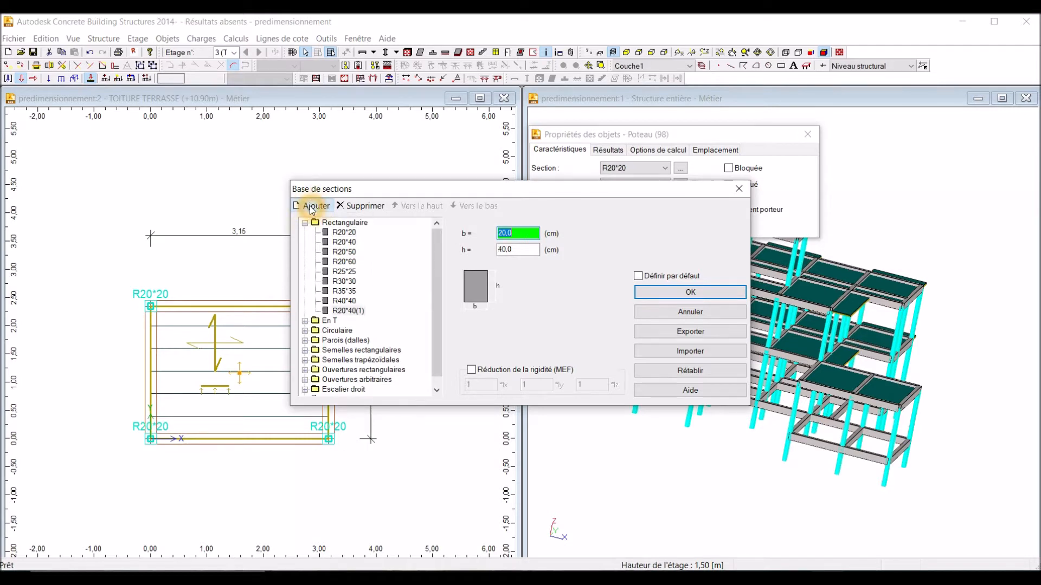
left_click(358, 313)
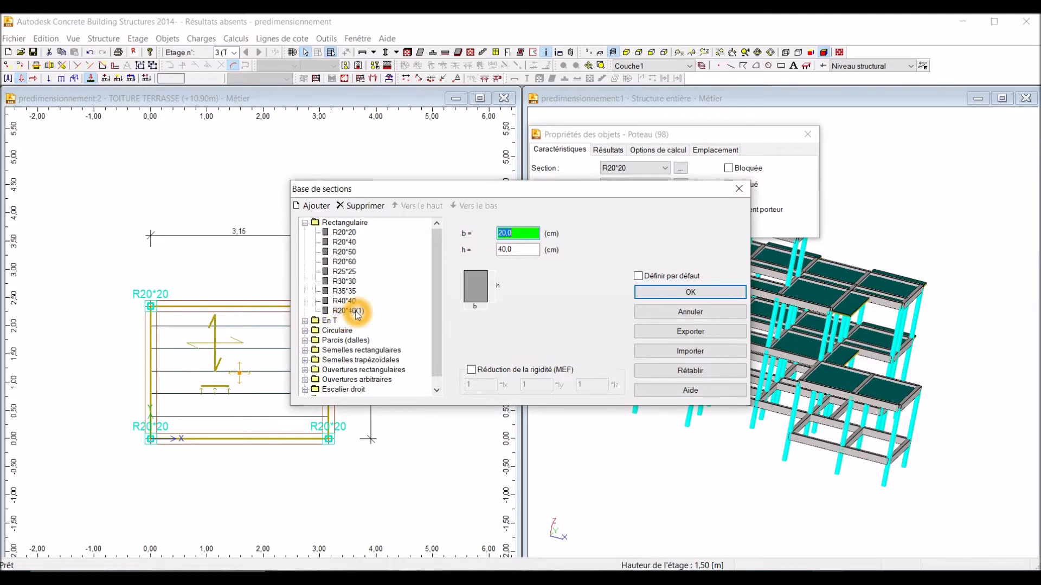
left_click(346, 314)
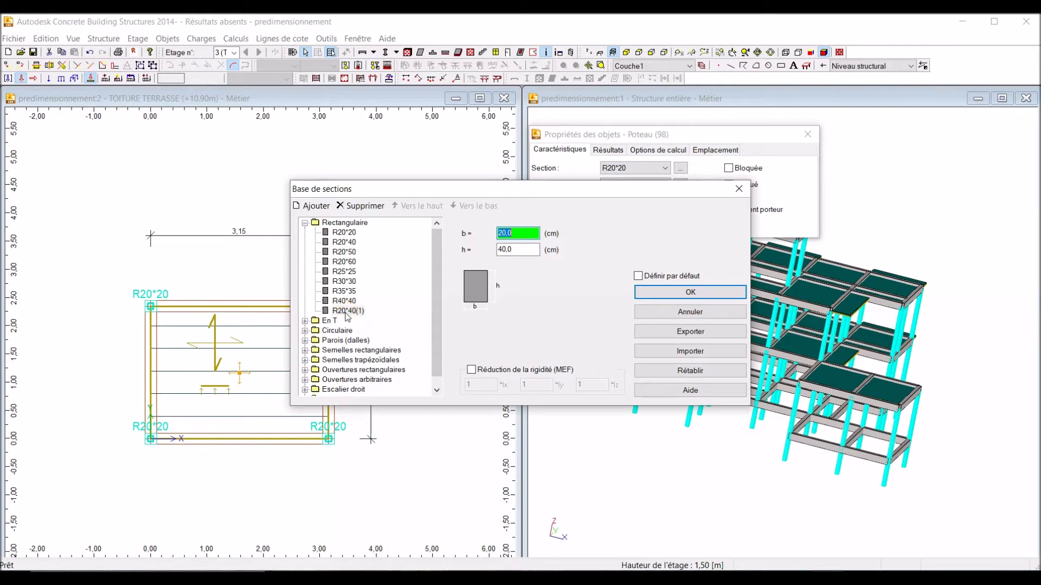
Set the new rectangular section's width b to 15 cm and its height h to 15 cm.
left_click(531, 235)
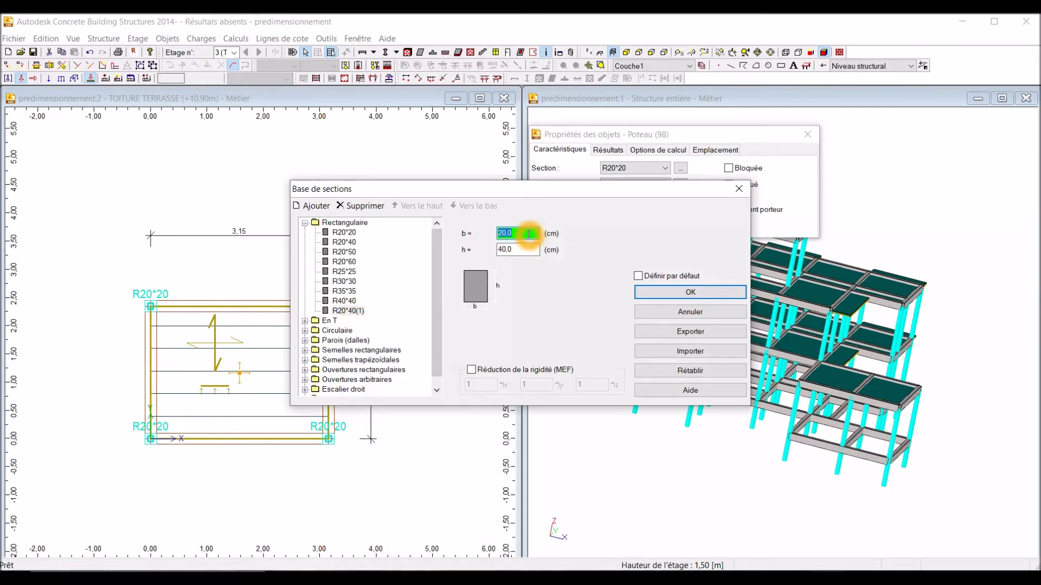
key("BackSpace")
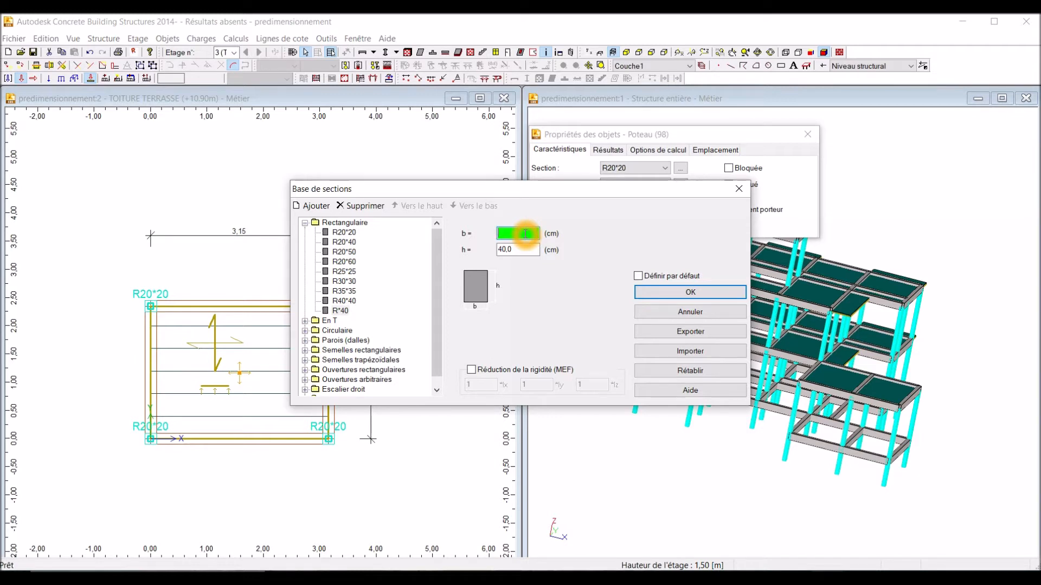
type("15")
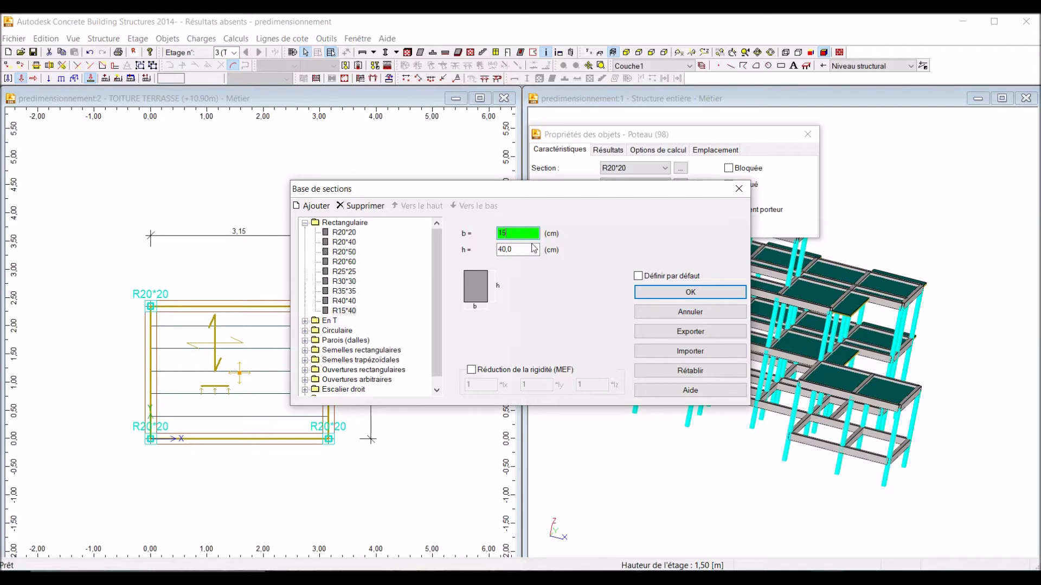
left_click(525, 248)
key("BackSpace")
key("BackSpace")
key("BackSpace")
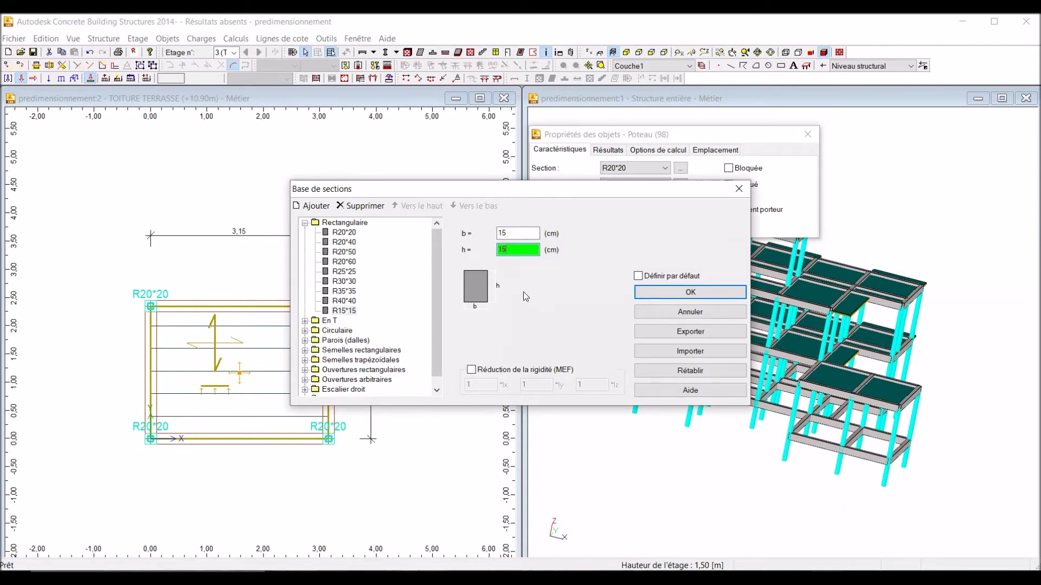
Assign the new R15*15 section to all selected columns and clear the selection in both the plan and whole-structure views.
left_click(654, 297)
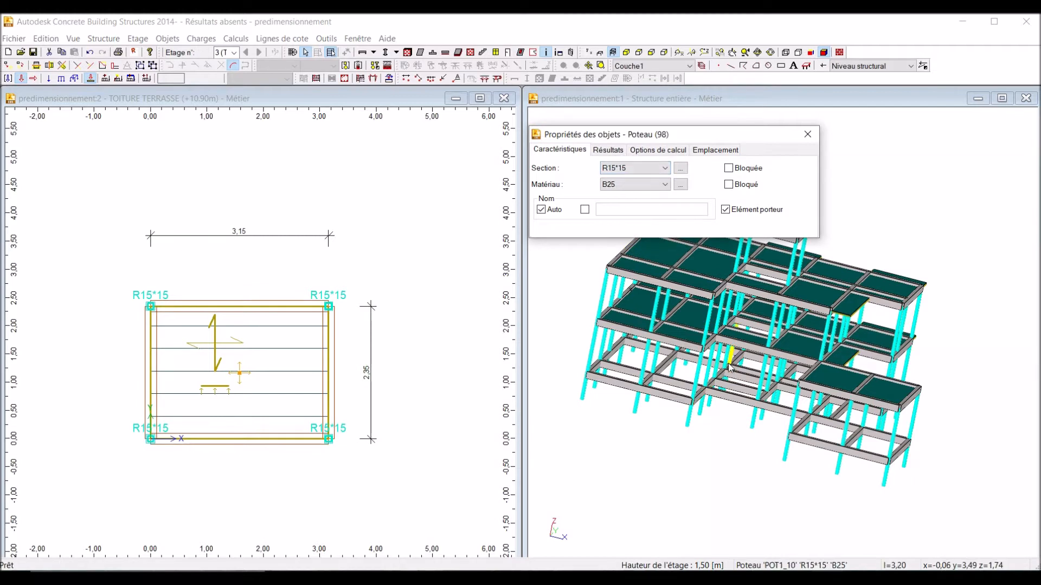
left_click(634, 186)
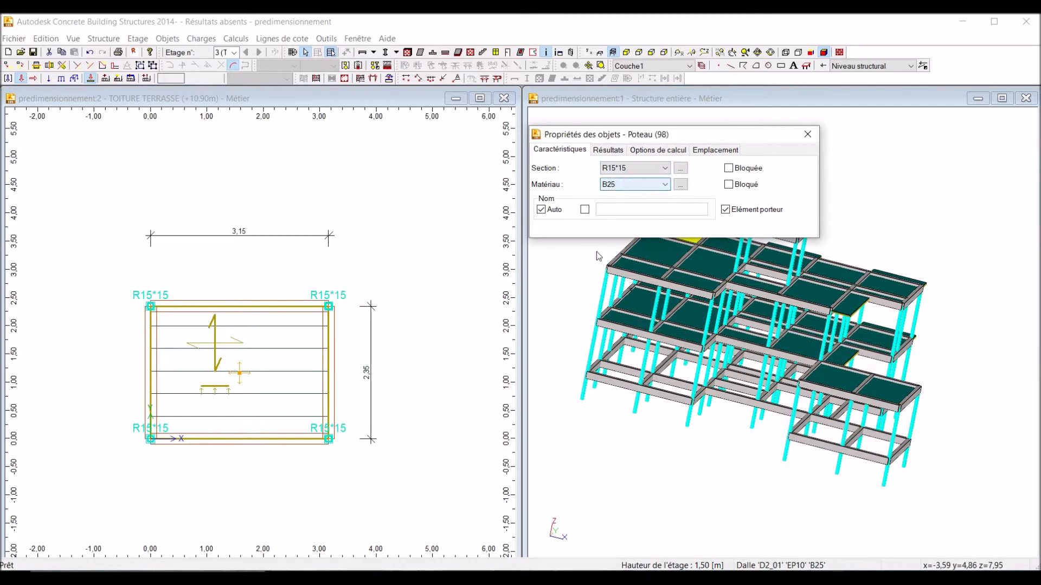
left_click(393, 212)
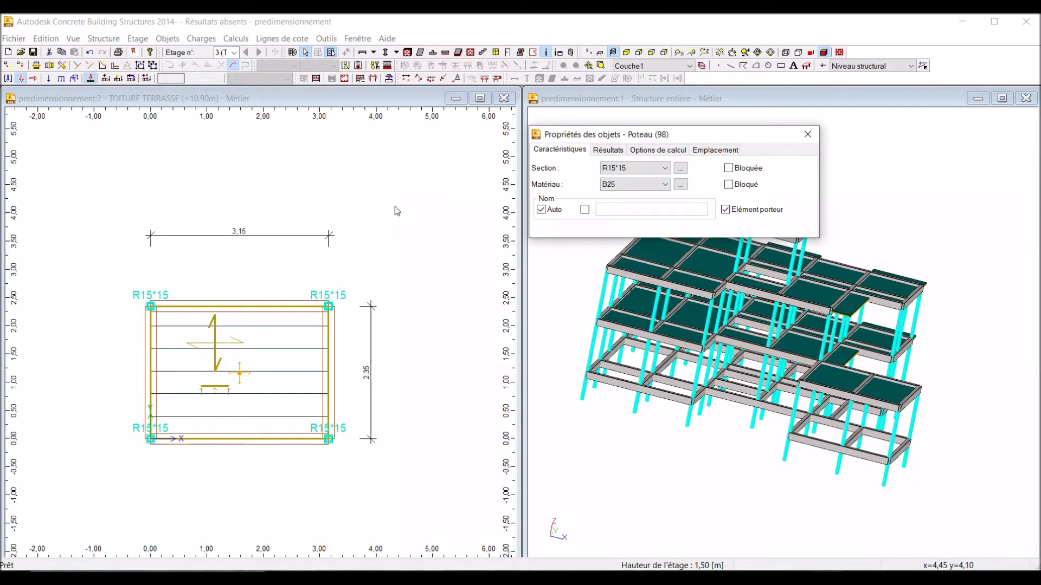
left_click(300, 172)
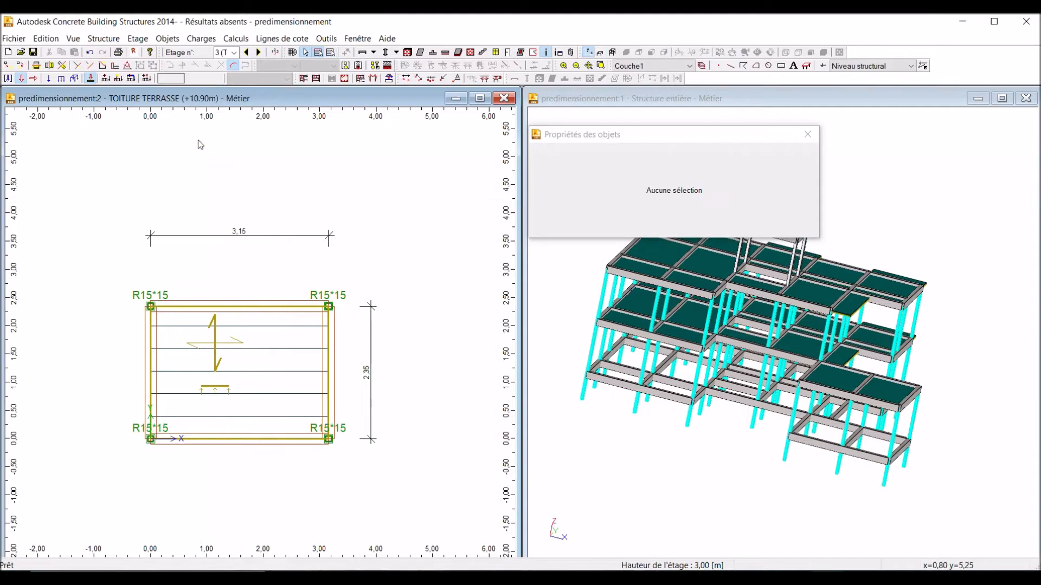
left_click(553, 314)
left_click(578, 300)
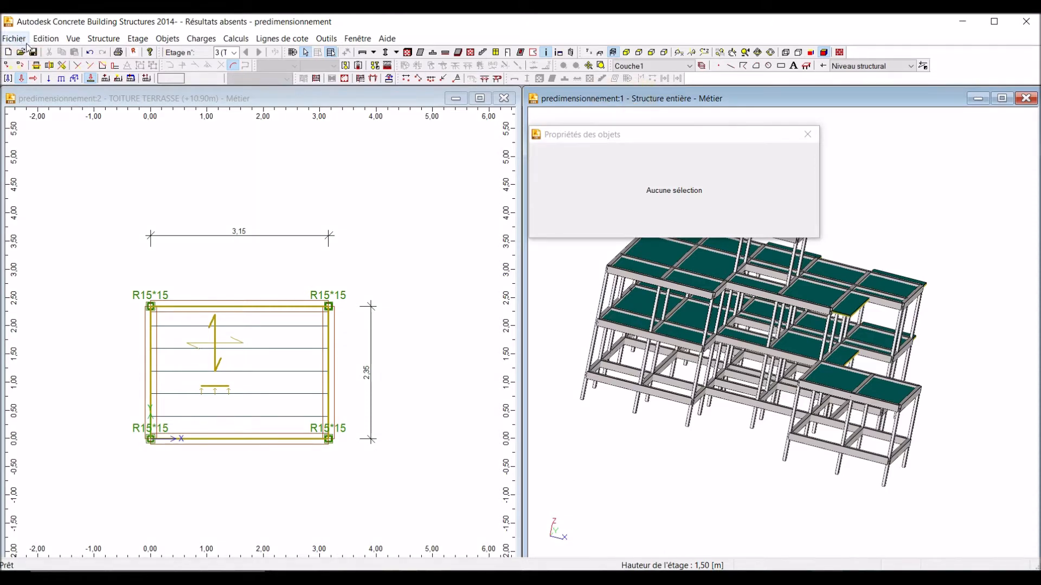
Select all beams of the structure with the selection criteria, filtering objects by Poutre.
left_click(43, 39)
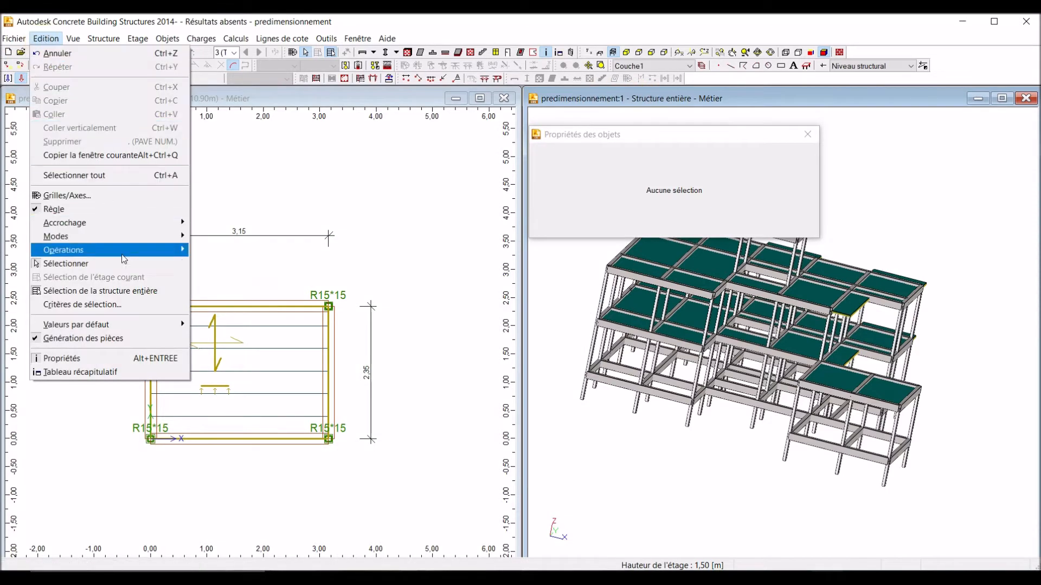
left_click(112, 305)
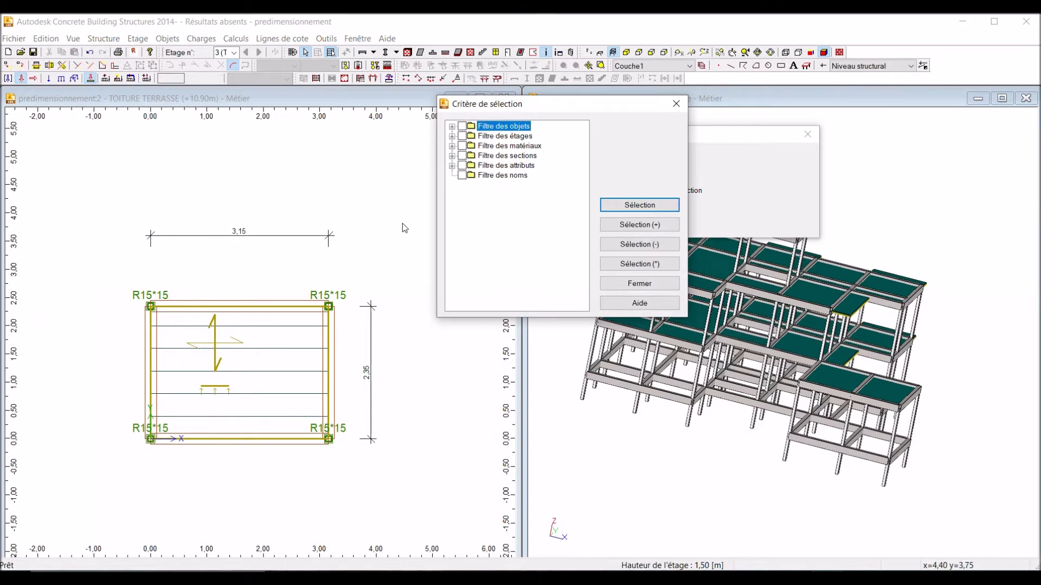
left_click(452, 127)
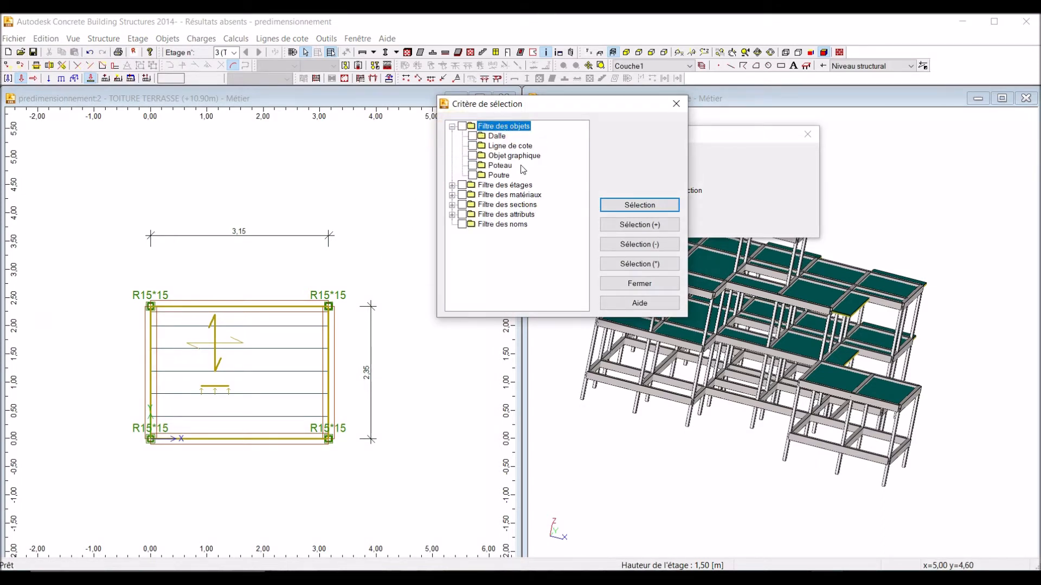
left_click(476, 176)
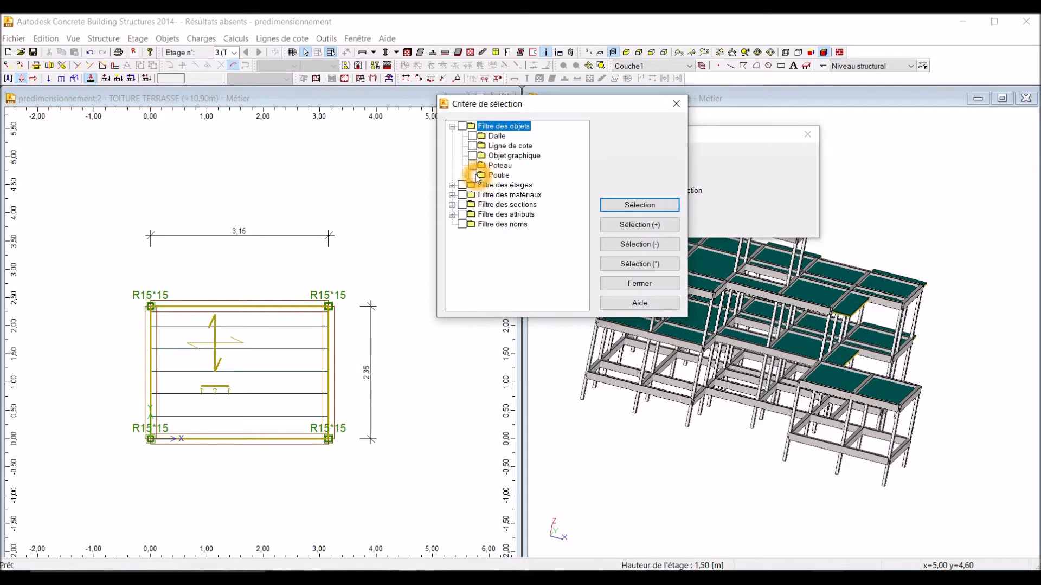
left_click(474, 176)
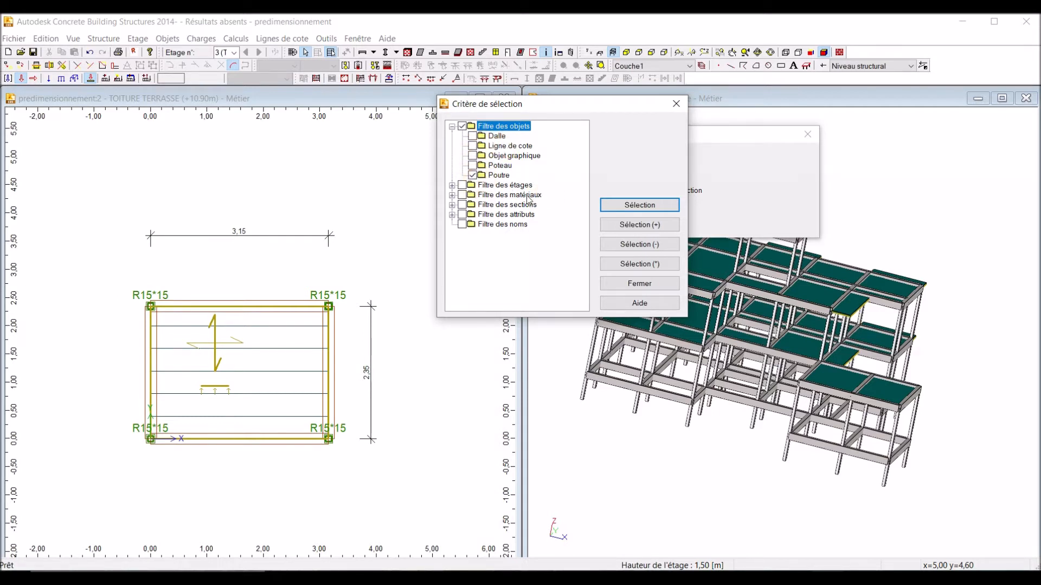
left_click(640, 206)
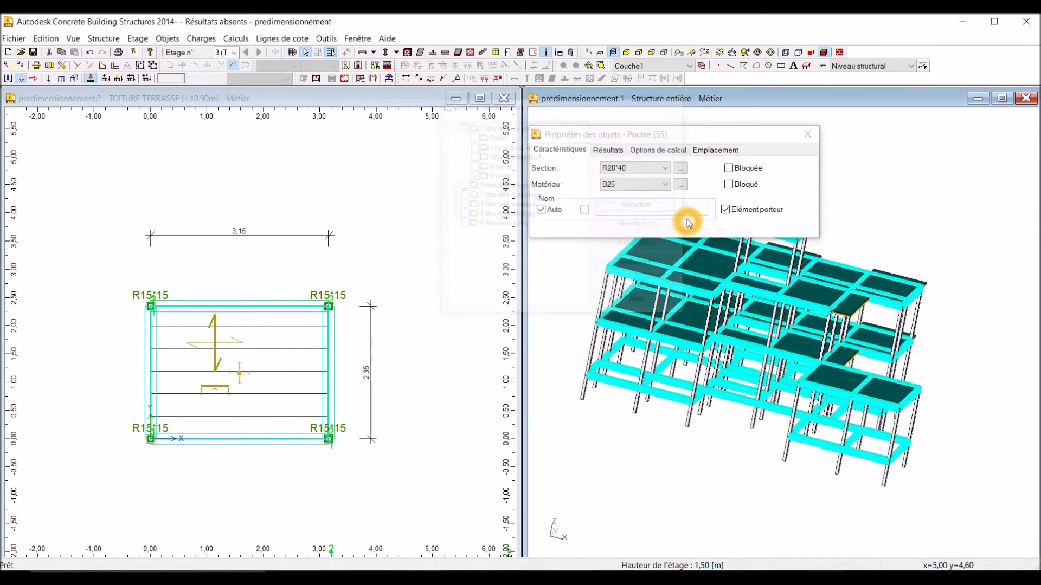
Show section labels for beams (Poutres) instead of columns (Poteaux) in the roof terrace plan.
left_click(278, 290)
left_click(169, 98)
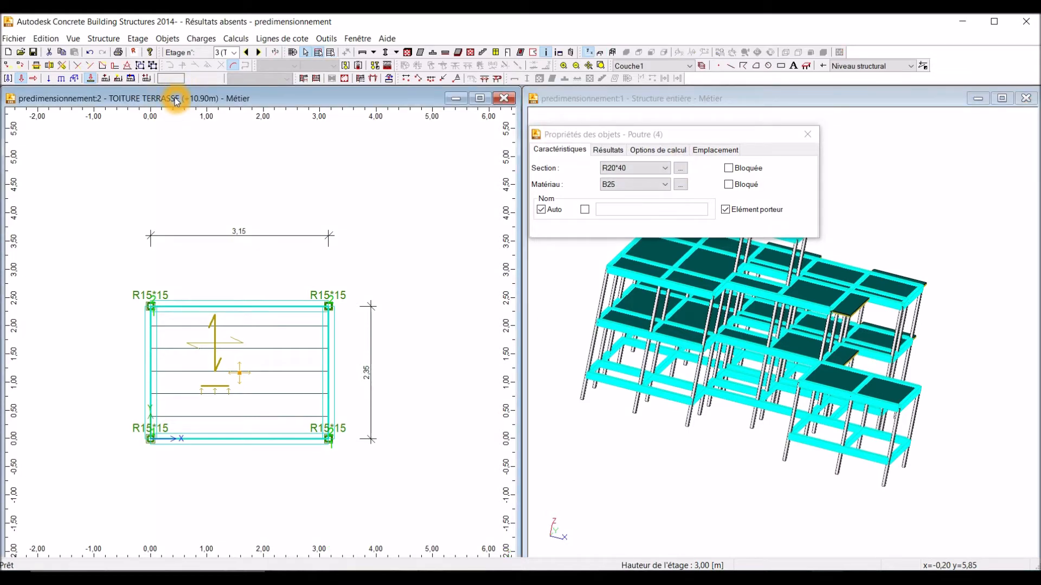
key("ctrl+d")
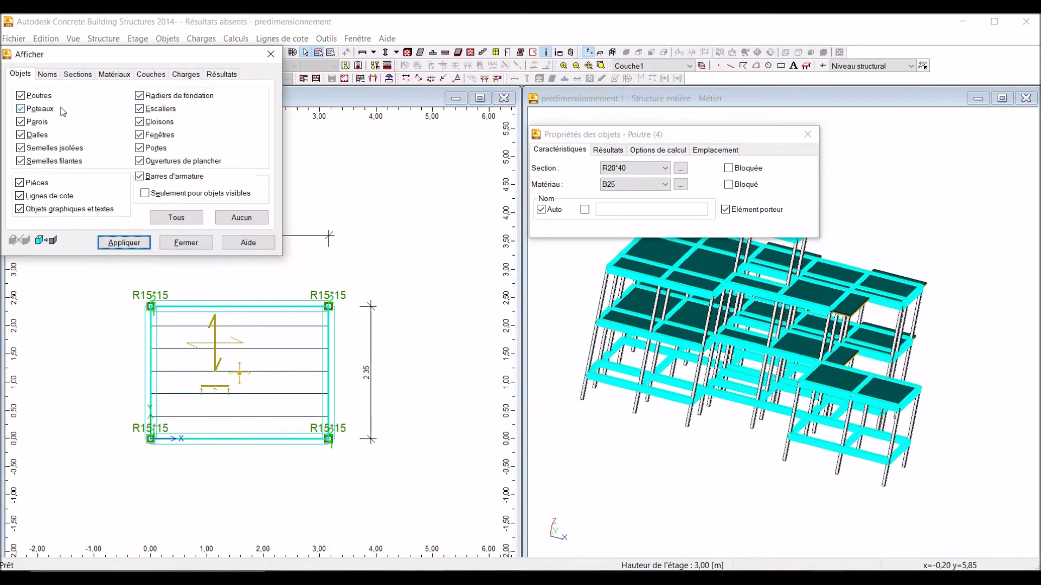
left_click(71, 75)
left_click(20, 108)
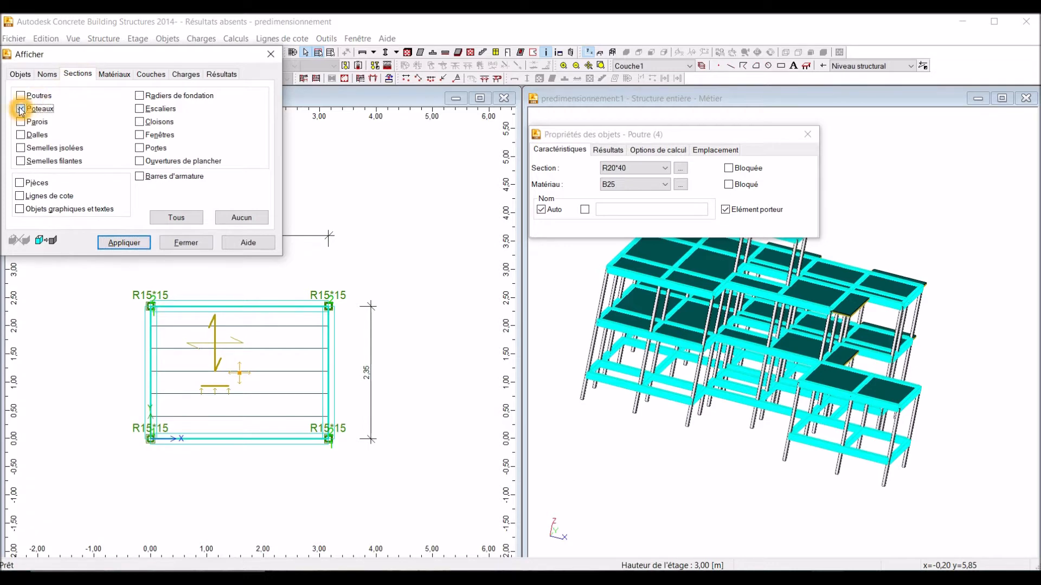
left_click(22, 96)
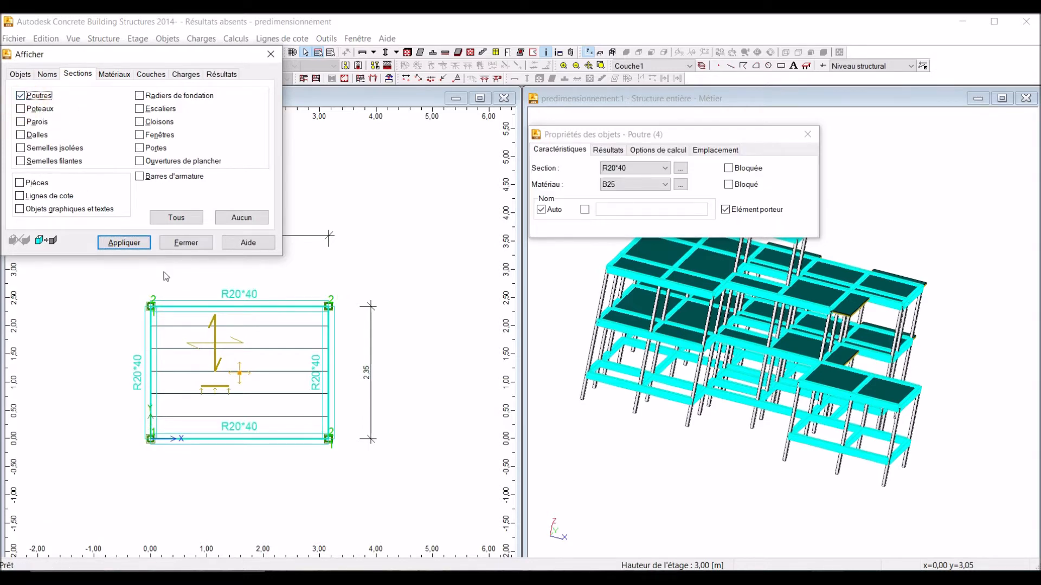
left_click(184, 242)
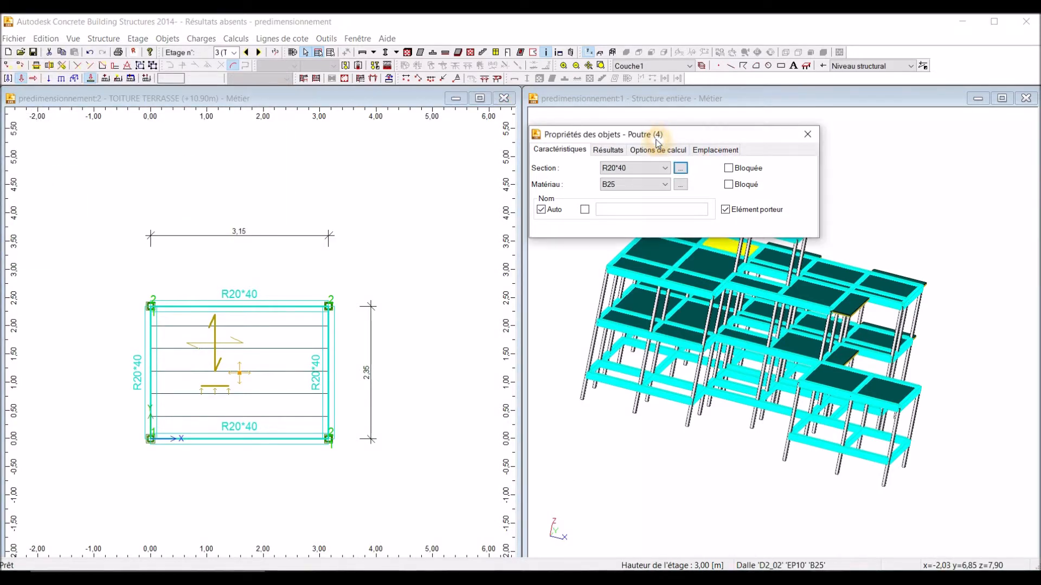
Return to the whole-structure view and check which predefined sections are available for the selected beams.
left_click(692, 101)
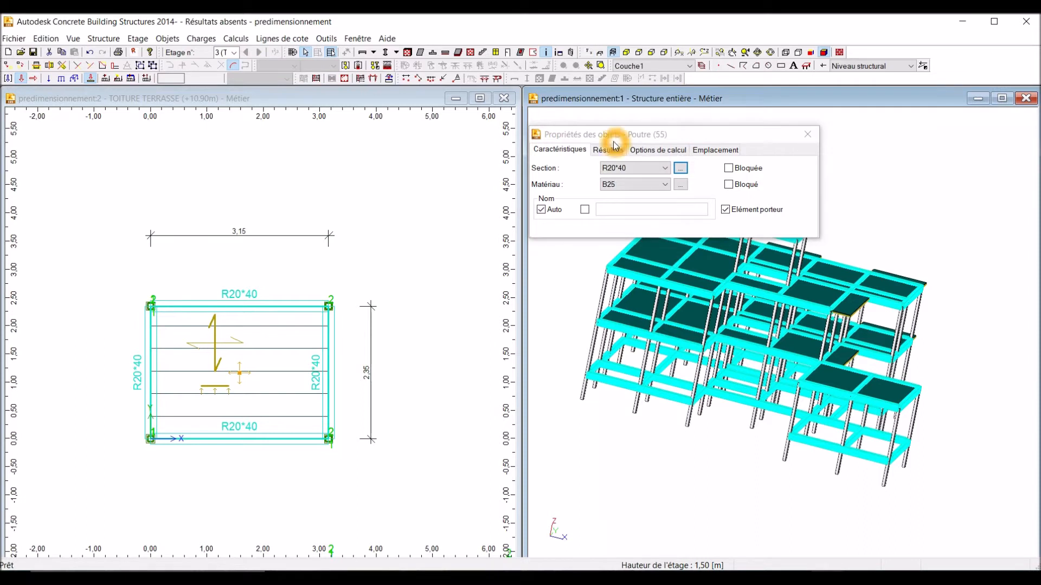
left_click(666, 168)
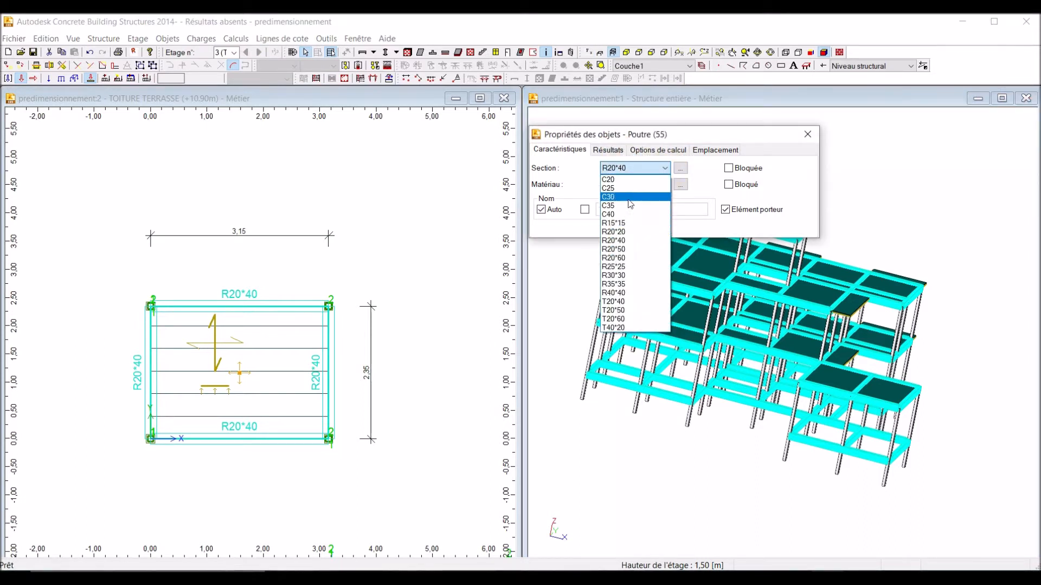
left_click(649, 224)
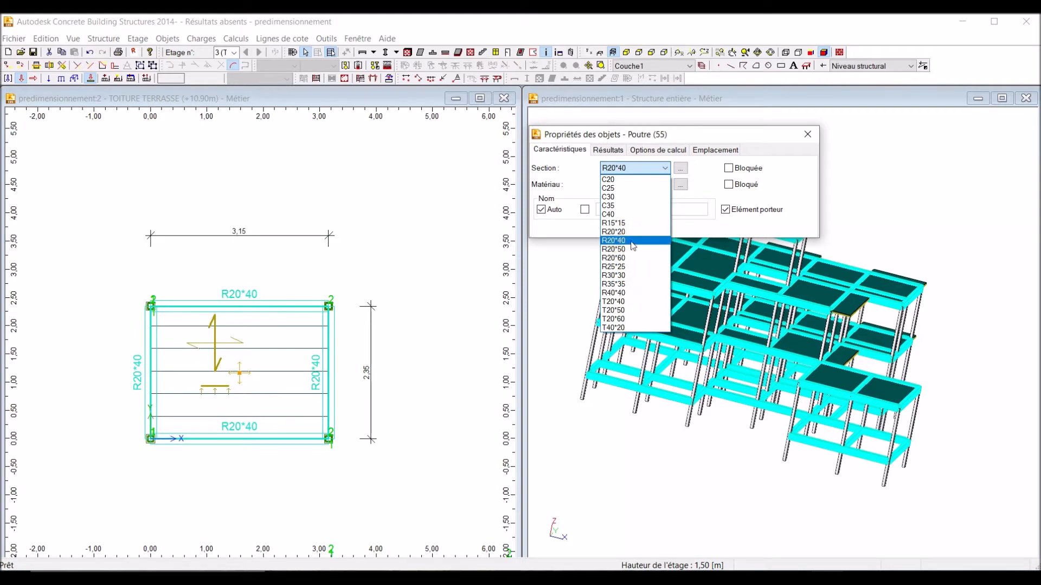
left_click(650, 175)
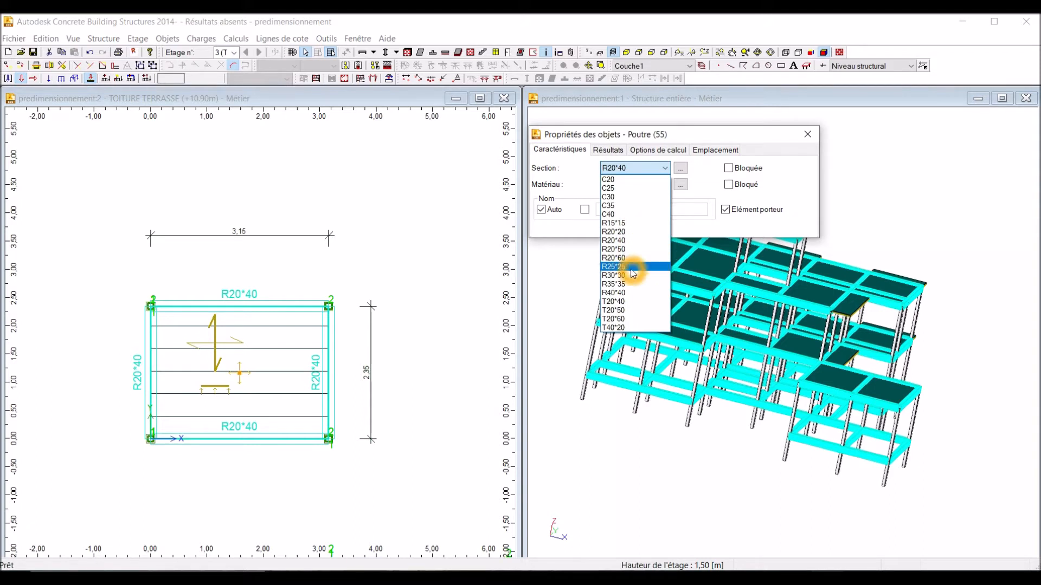
left_click(640, 171)
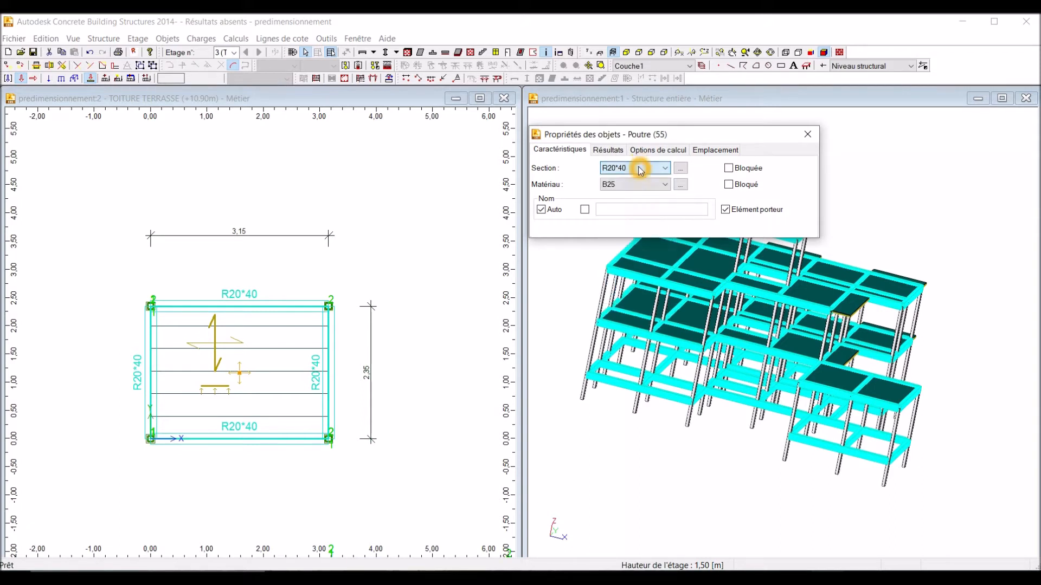
Add a rectangular section with b 15 cm and h 30 cm to the section database and assign it to the selected beams.
left_click(684, 171)
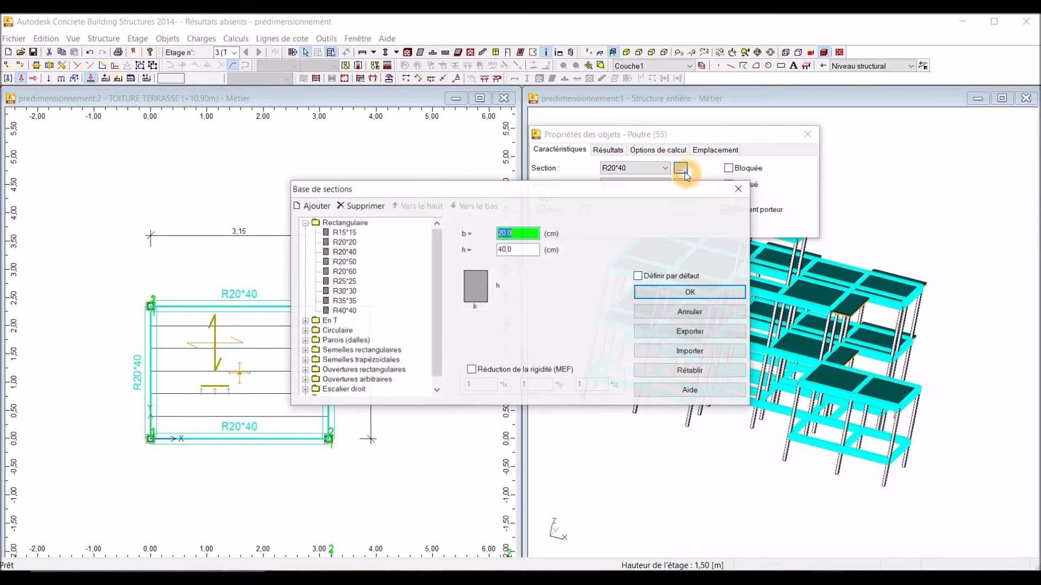
left_click(323, 206)
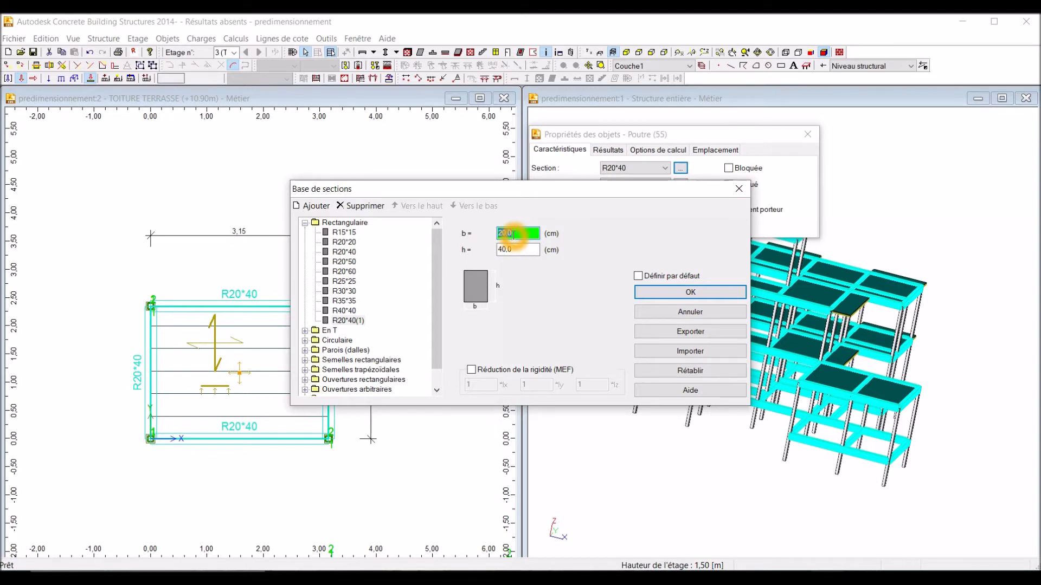
left_click(522, 249)
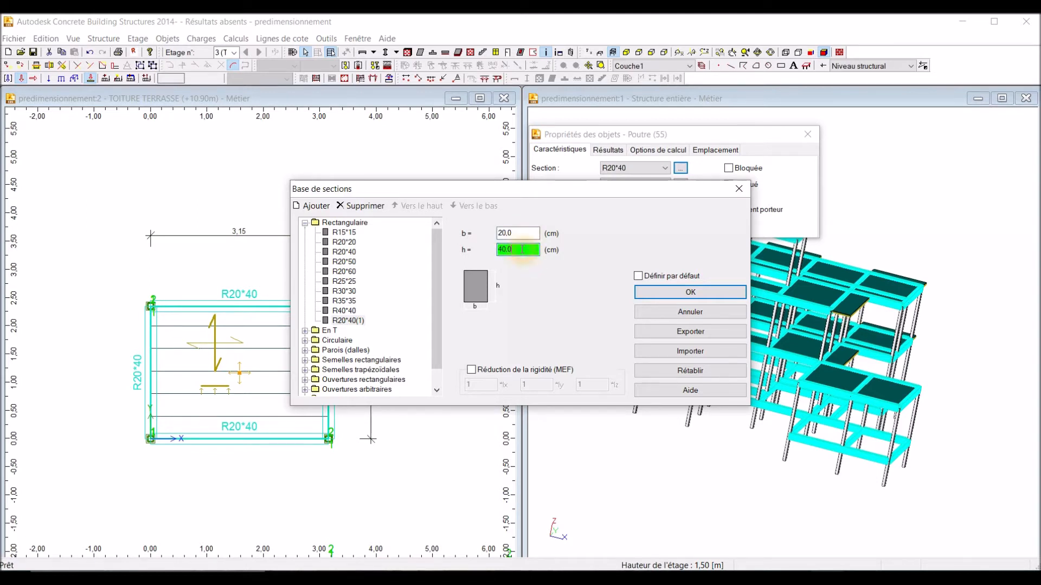
double_click(492, 253)
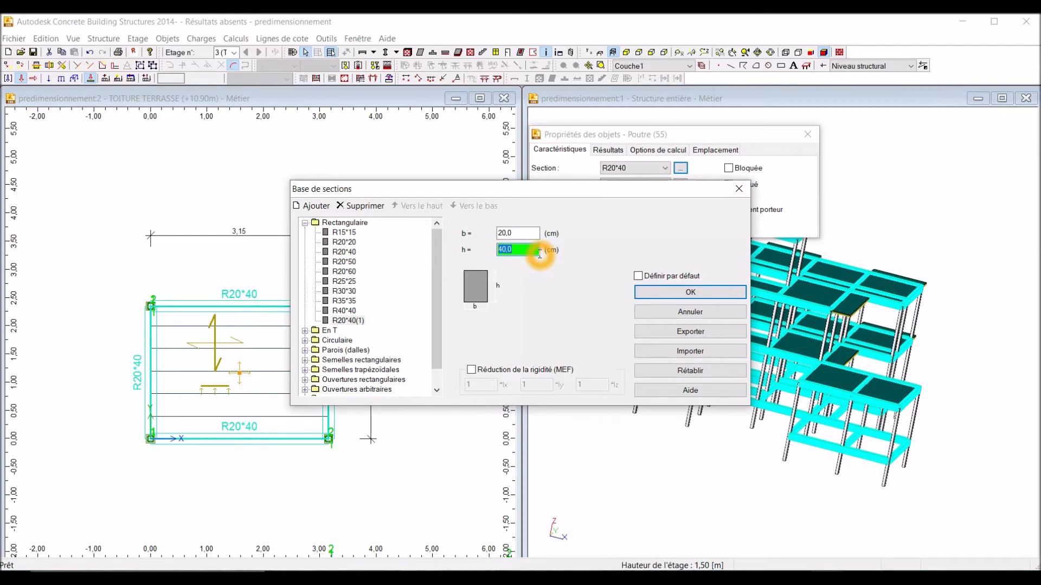
left_click(518, 233)
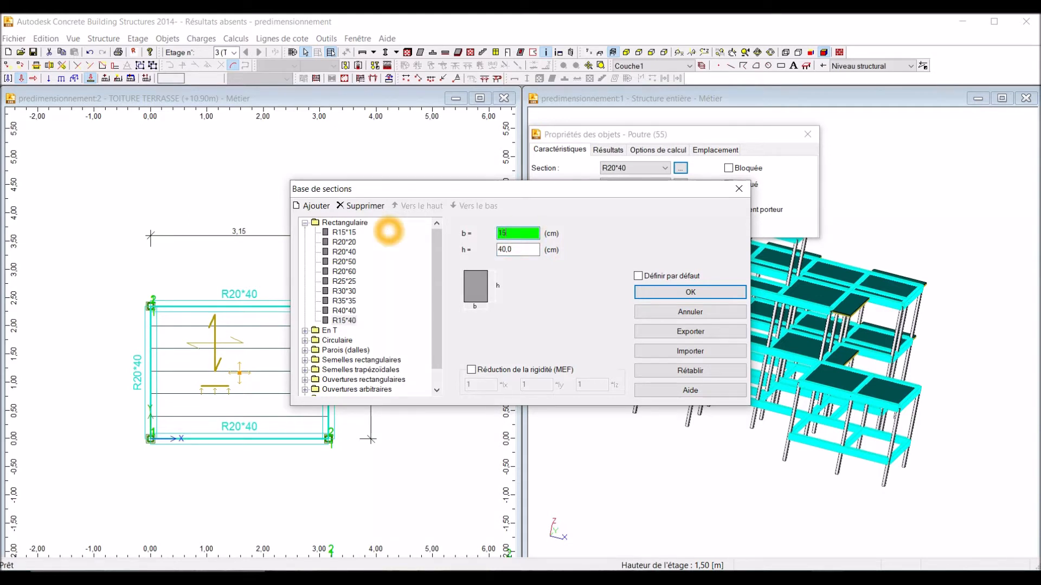
type("15")
left_click(521, 250)
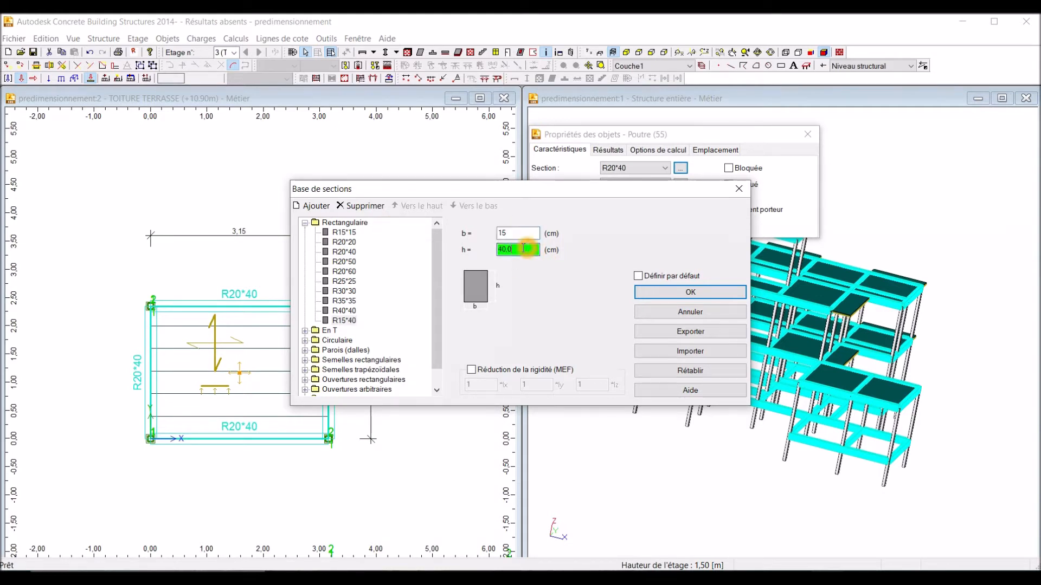
double_click(523, 249)
left_click(652, 298)
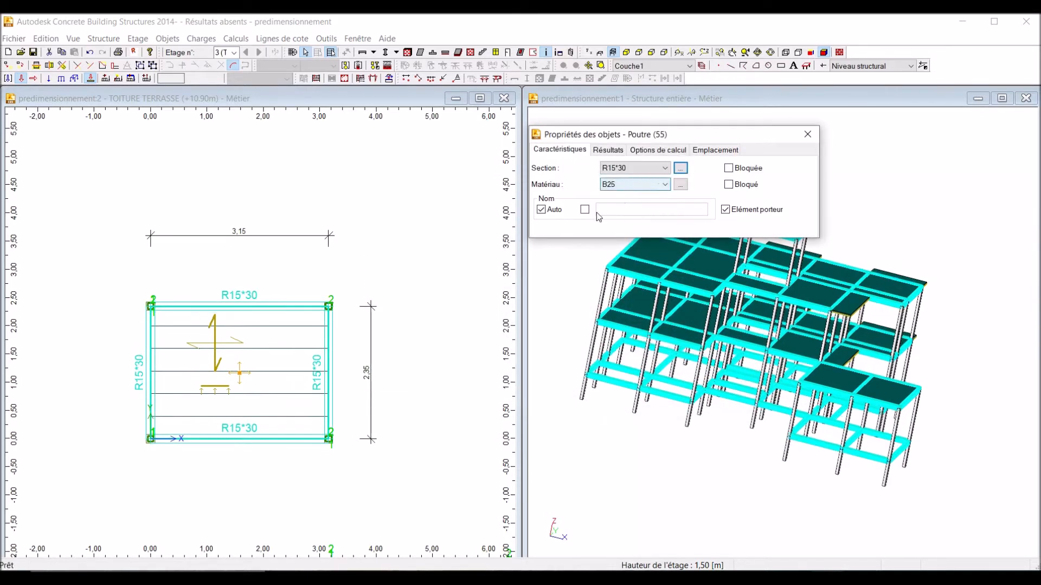
Clear the beam selection in both views and close the object properties window.
left_click(382, 366)
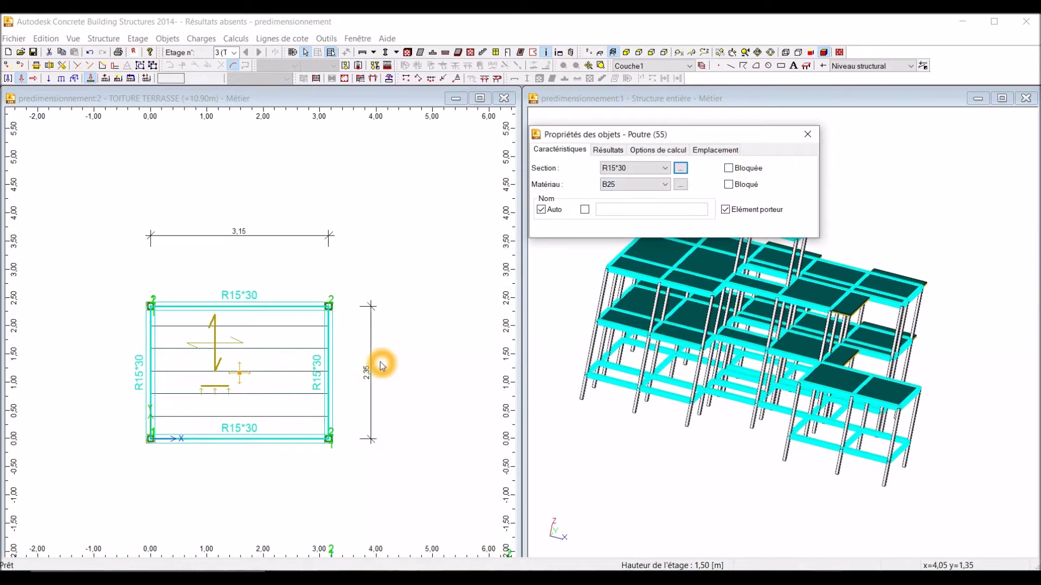
left_click(442, 362)
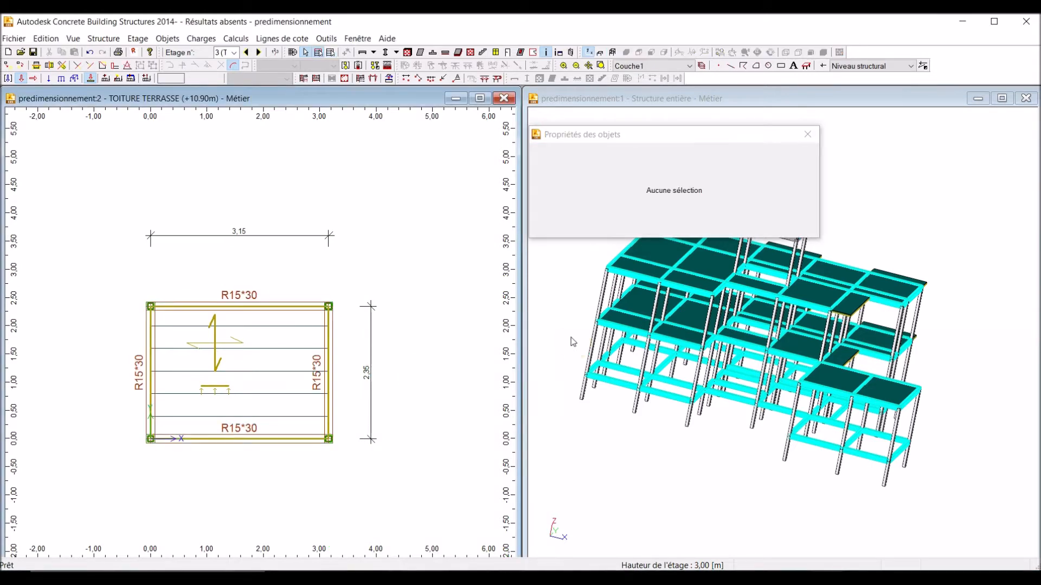
left_click(813, 141)
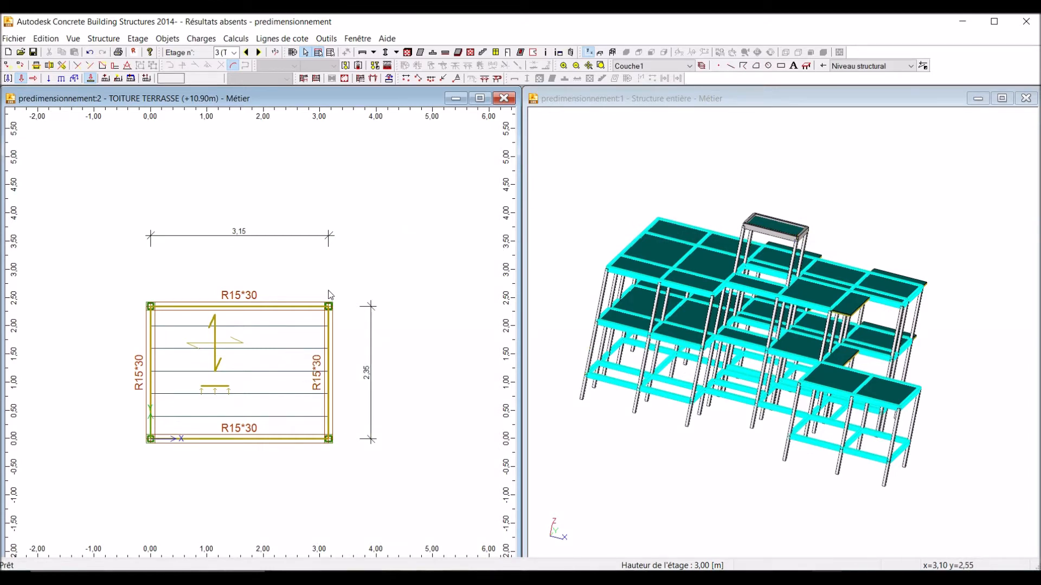
left_click(630, 425)
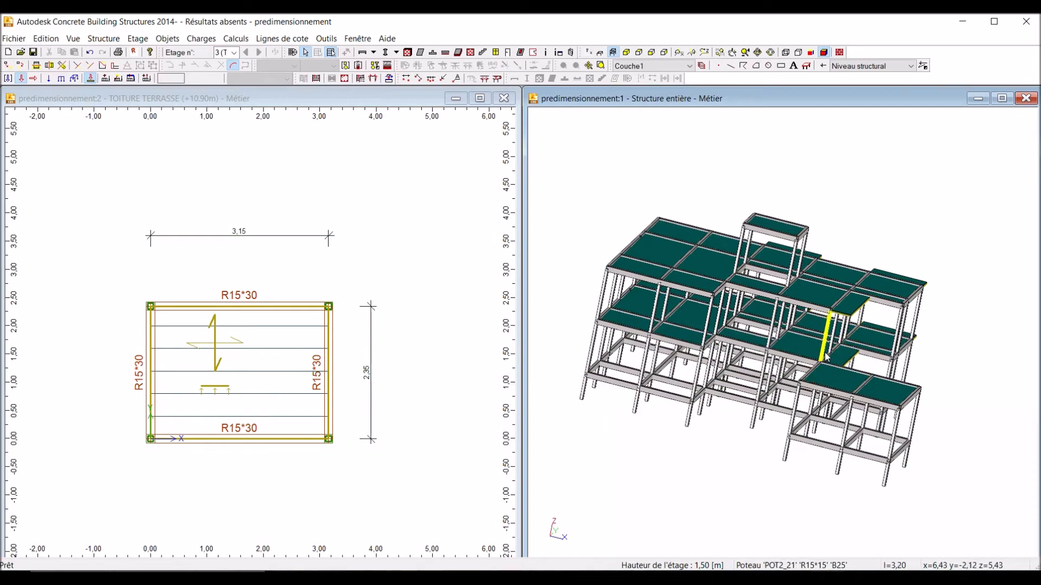
scroll(824, 336, "up", 2)
scroll(759, 331, "down", 2)
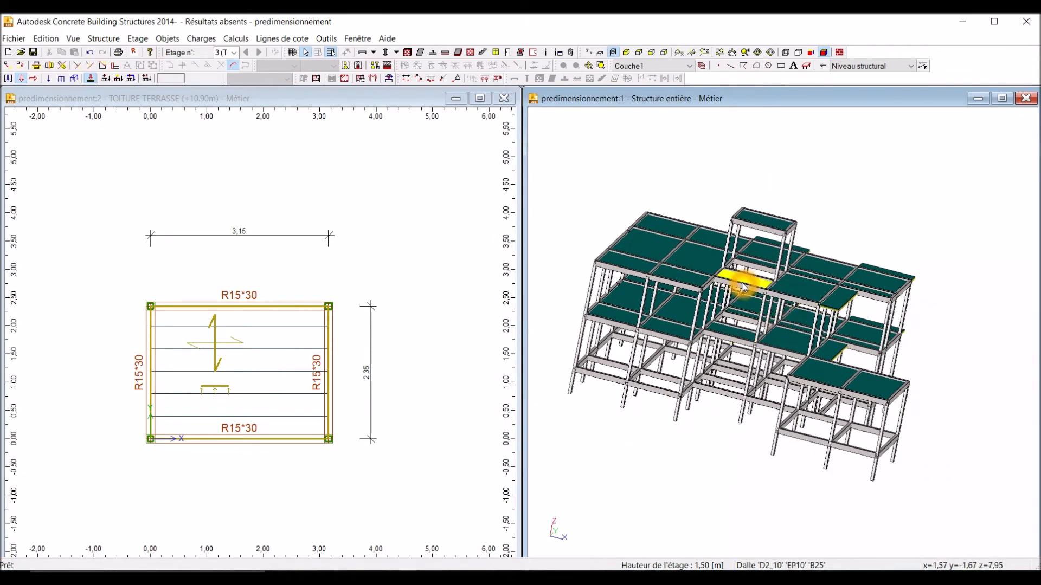
left_click(637, 257)
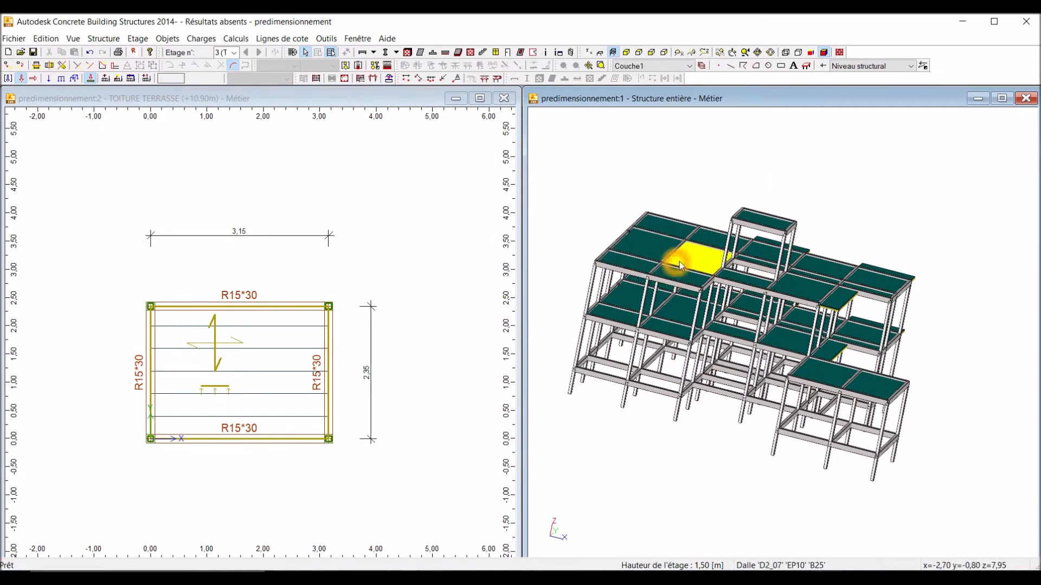
left_click(250, 65)
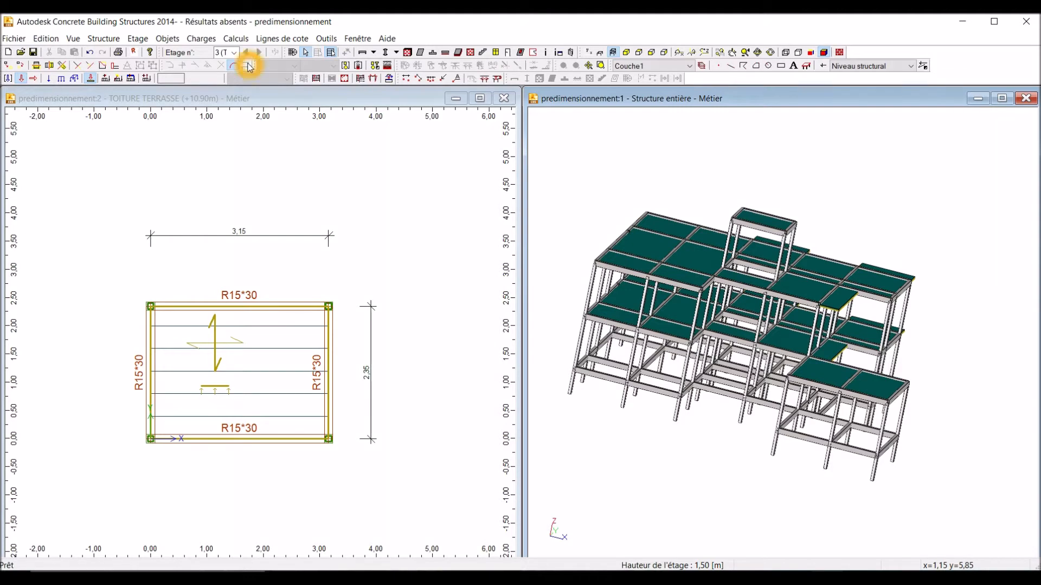
Switch the plan view to the R+1 storey and check the section labels on its beams.
left_click(257, 90)
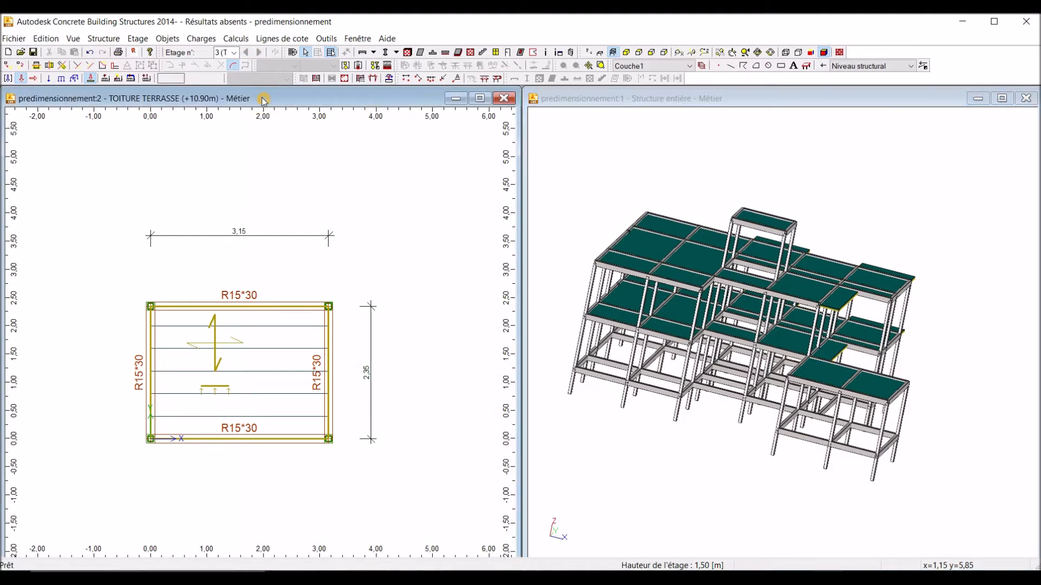
left_click(248, 53)
left_click(235, 174)
left_click(287, 160)
scroll(228, 202, "down", 1)
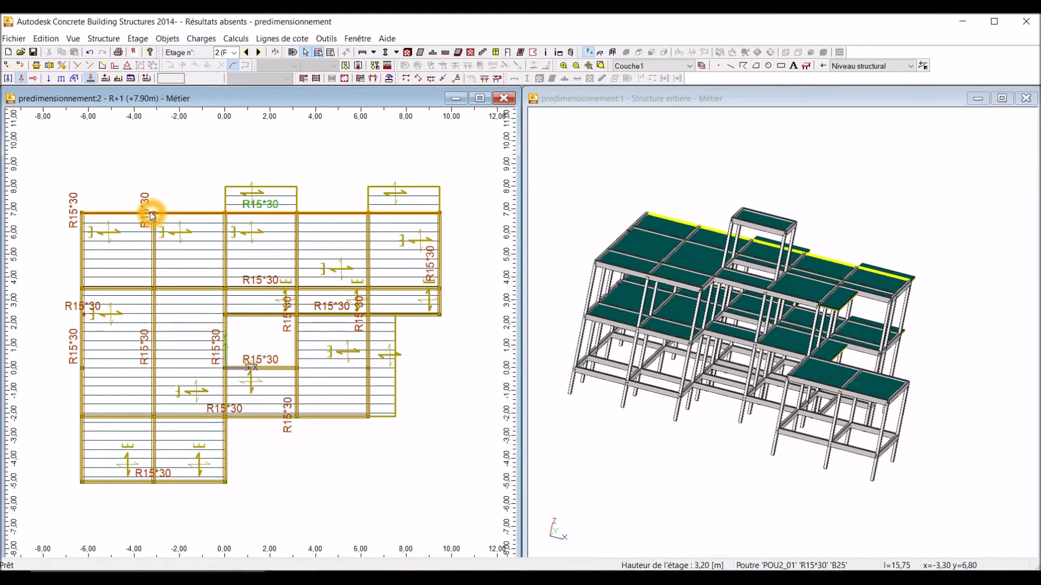
left_click(112, 236)
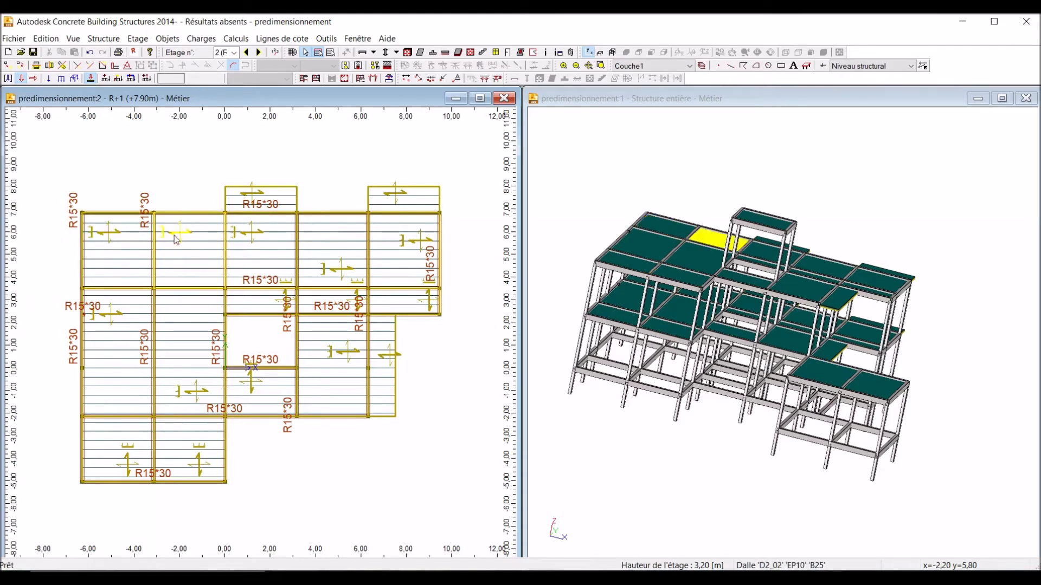
left_click(160, 129)
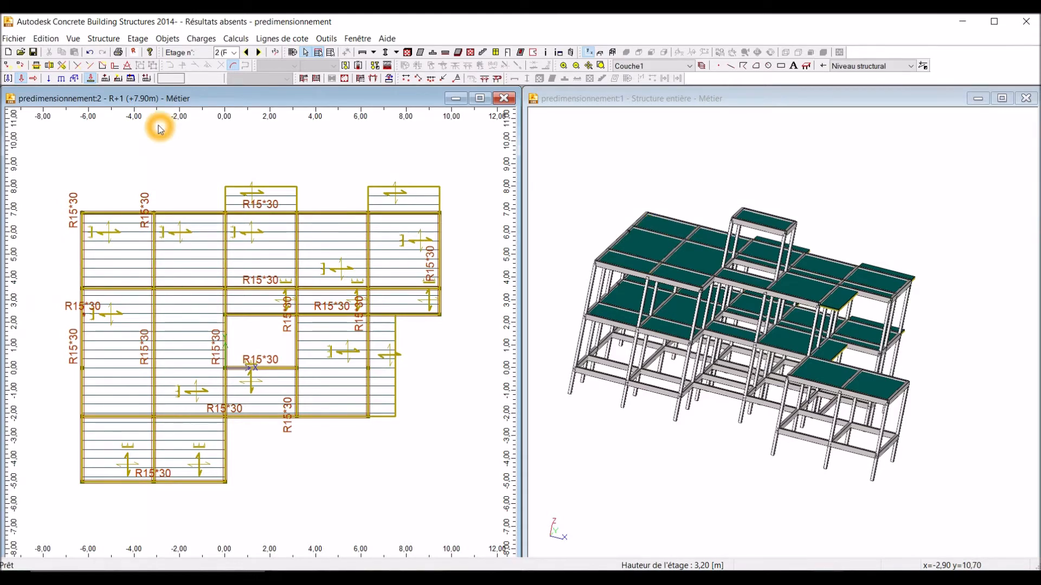
Replace the beam section labels in the plan with section and material labels for the slabs (Dalles).
double_click(180, 142)
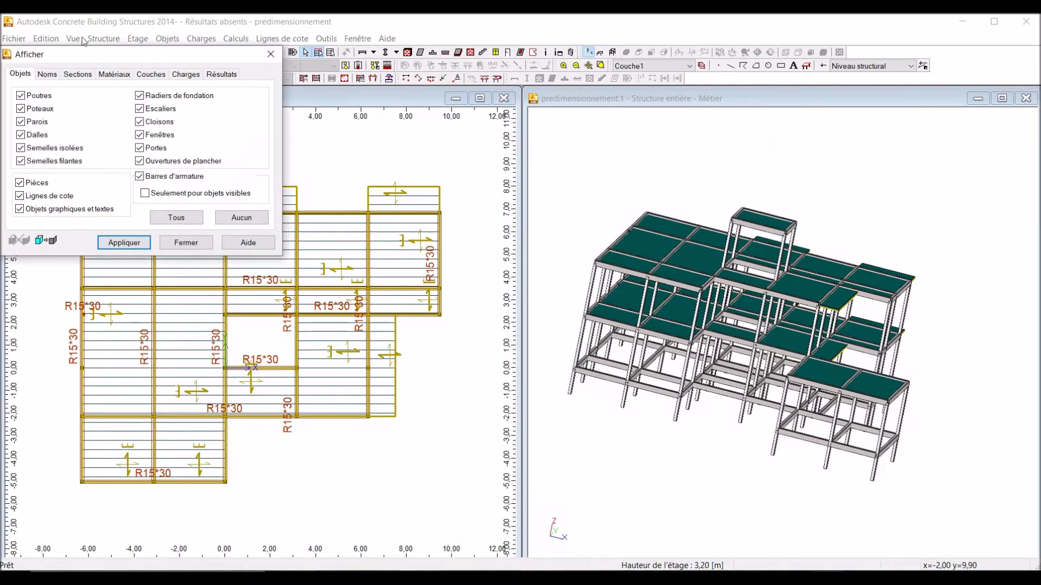
left_click(78, 74)
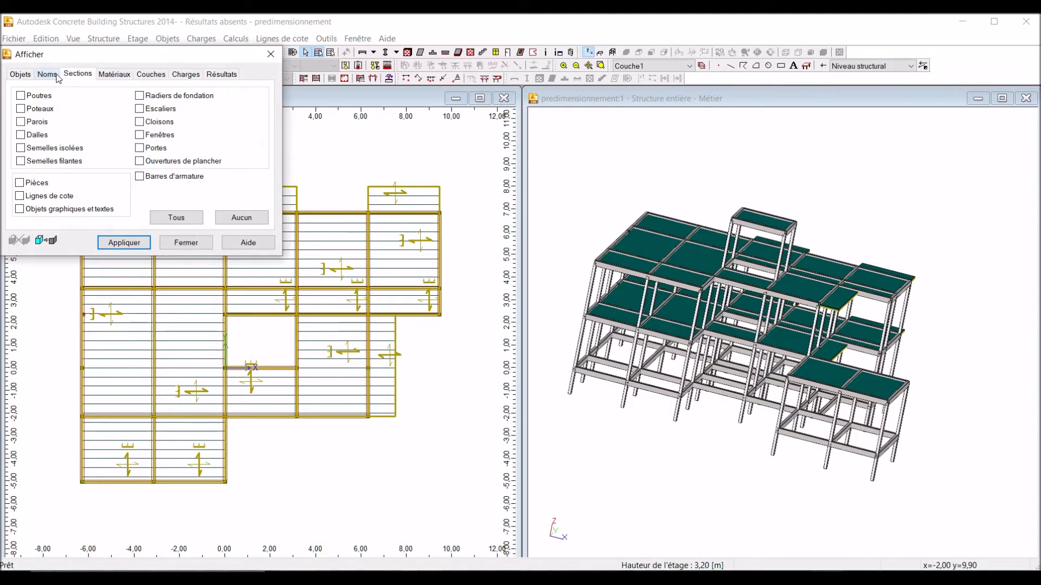
left_click(22, 135)
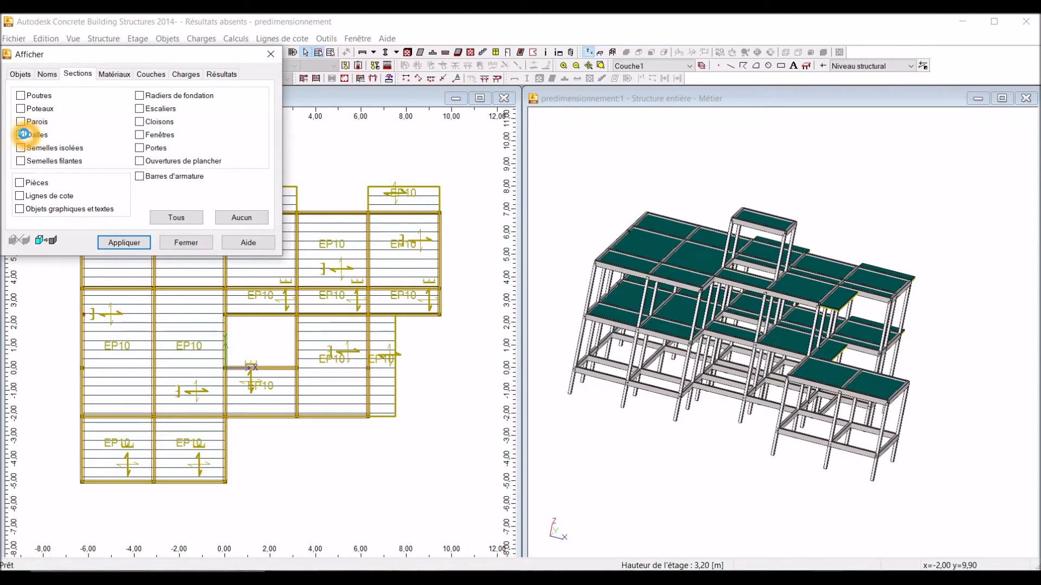
left_click(114, 74)
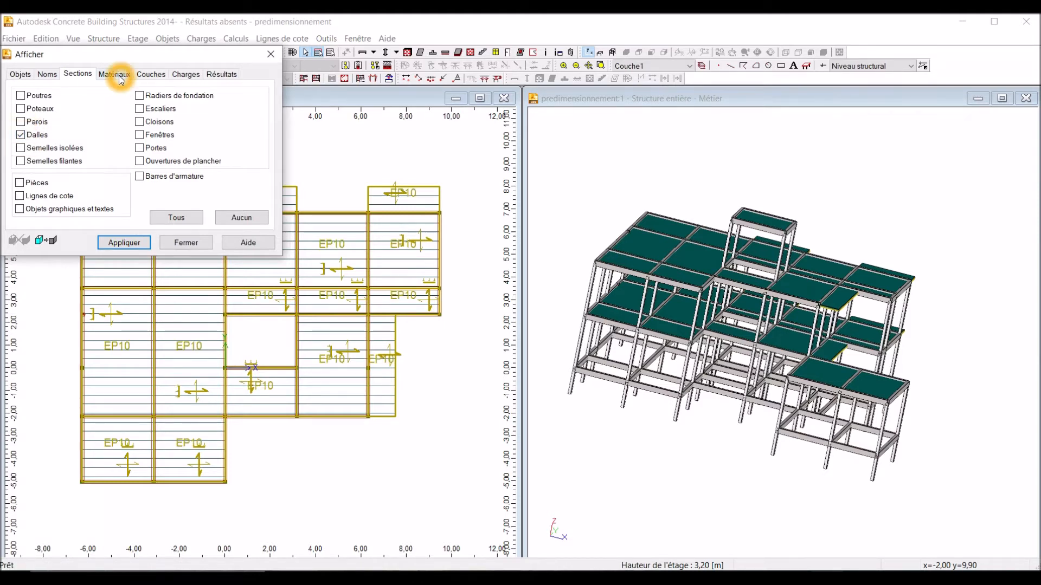
left_click(22, 135)
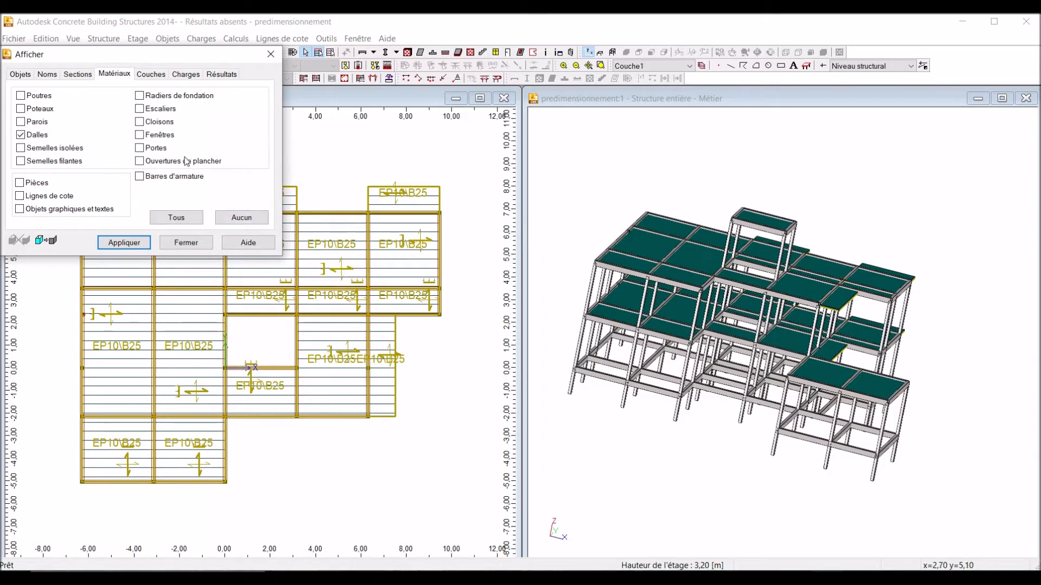
left_click(185, 243)
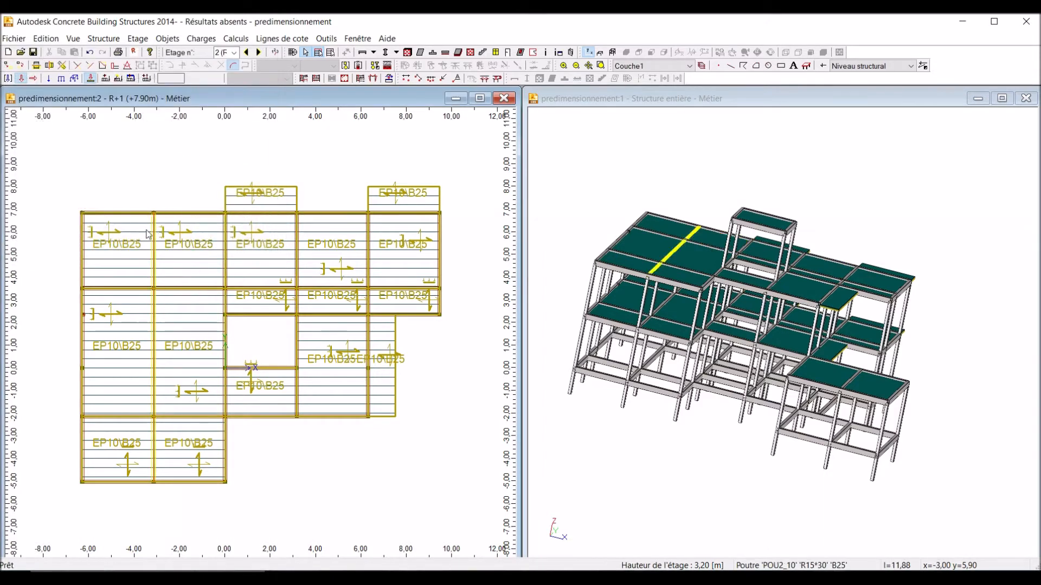
Review the slab labels on the R+1 and RDC plans, then return to the roof terrace plan.
scroll(194, 291, "up", 1)
scroll(83, 235, "down", 1)
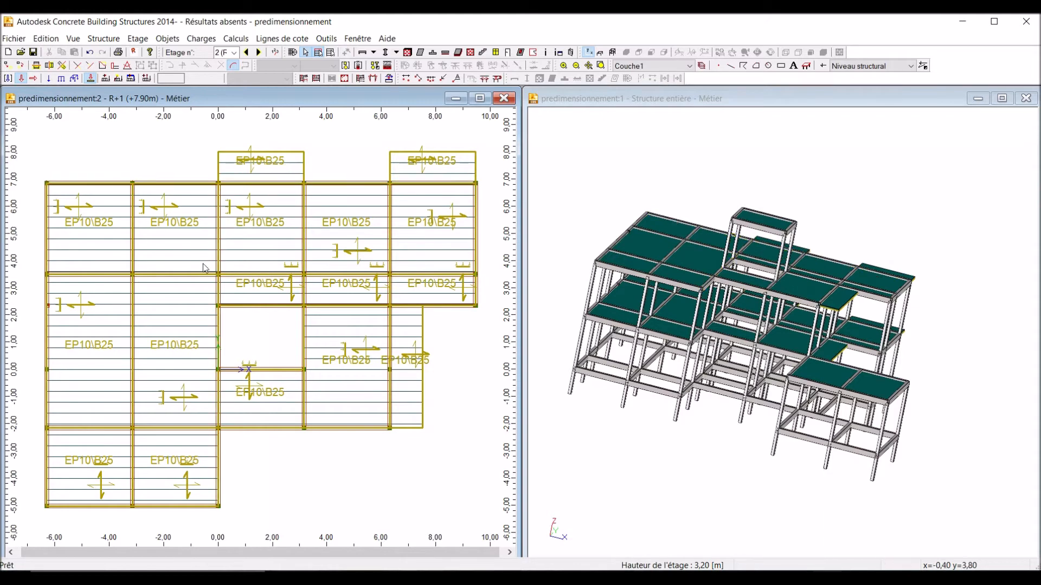
scroll(154, 225, "down", 1)
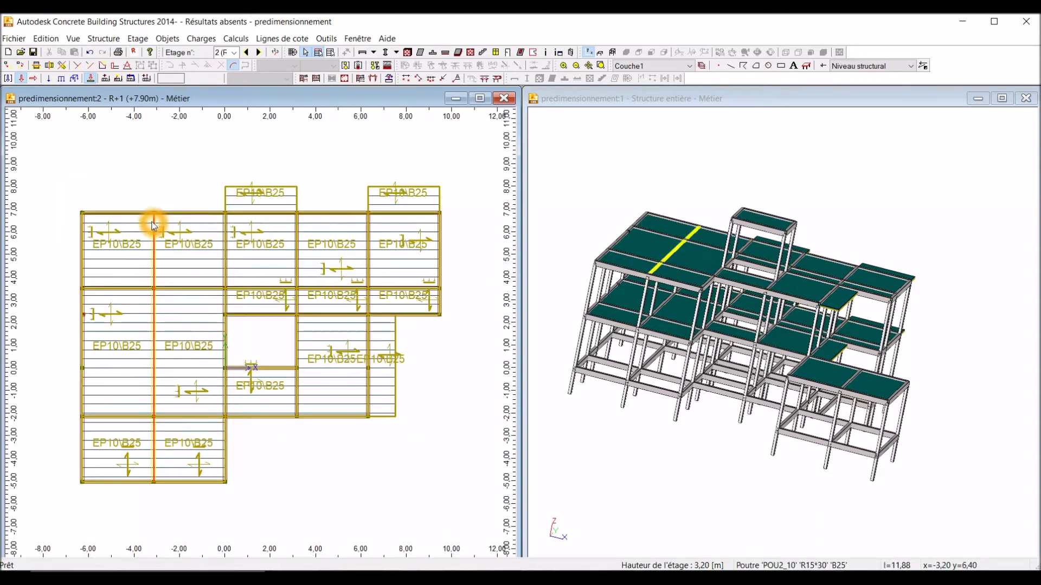
left_click(246, 52)
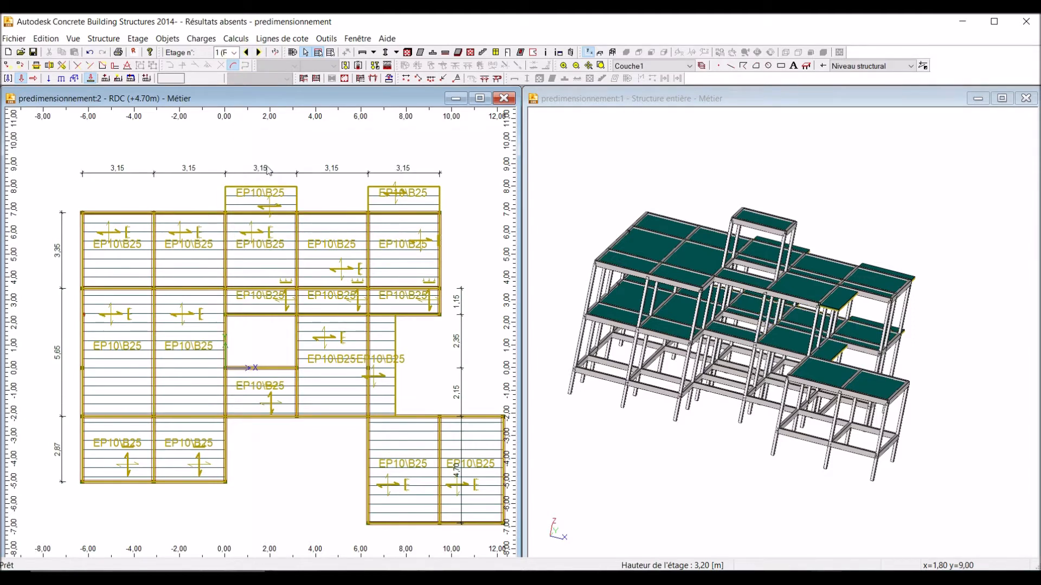
left_click(259, 52)
left_click(259, 52)
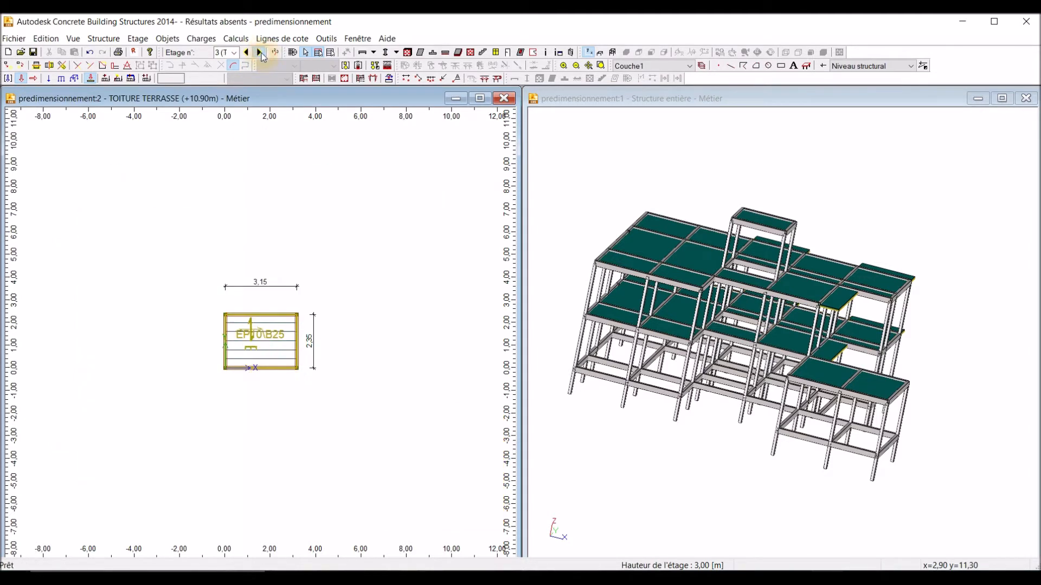
left_click(269, 342)
scroll(229, 421, "up", 3)
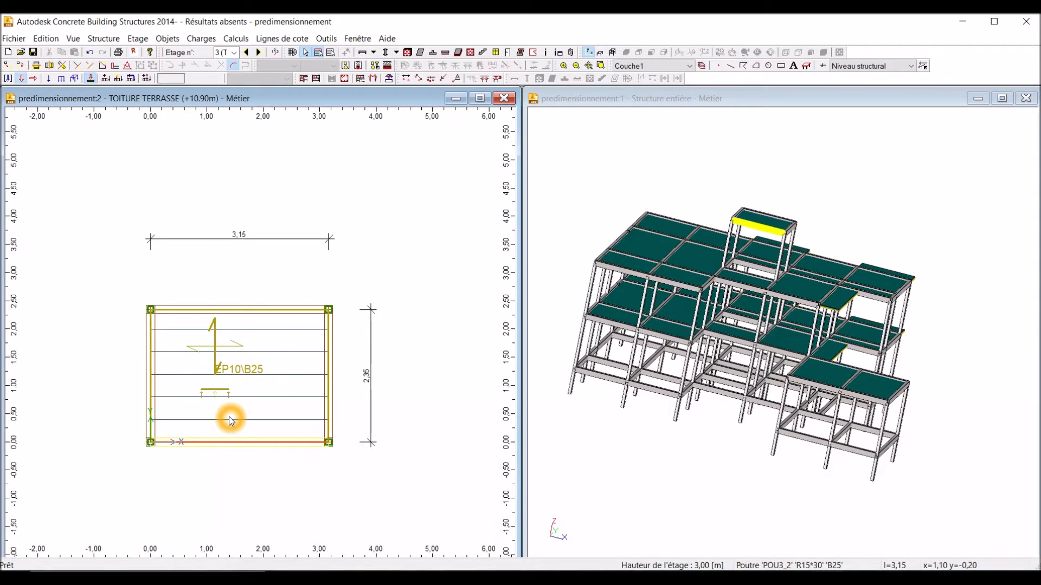
Select the roof terrace slab and open its object properties.
left_click(232, 438)
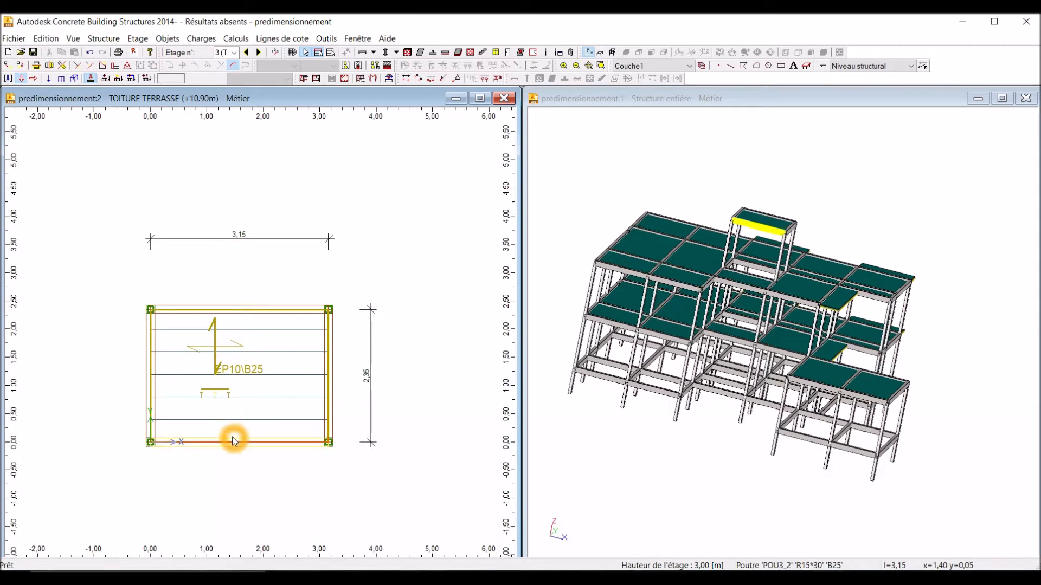
left_click(217, 354)
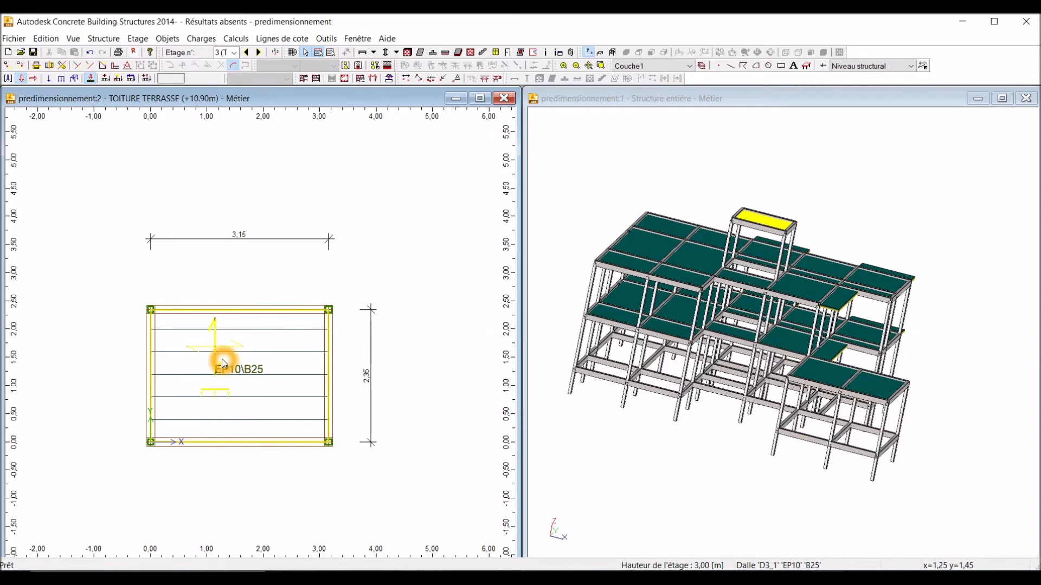
scroll(213, 402, "up", 1)
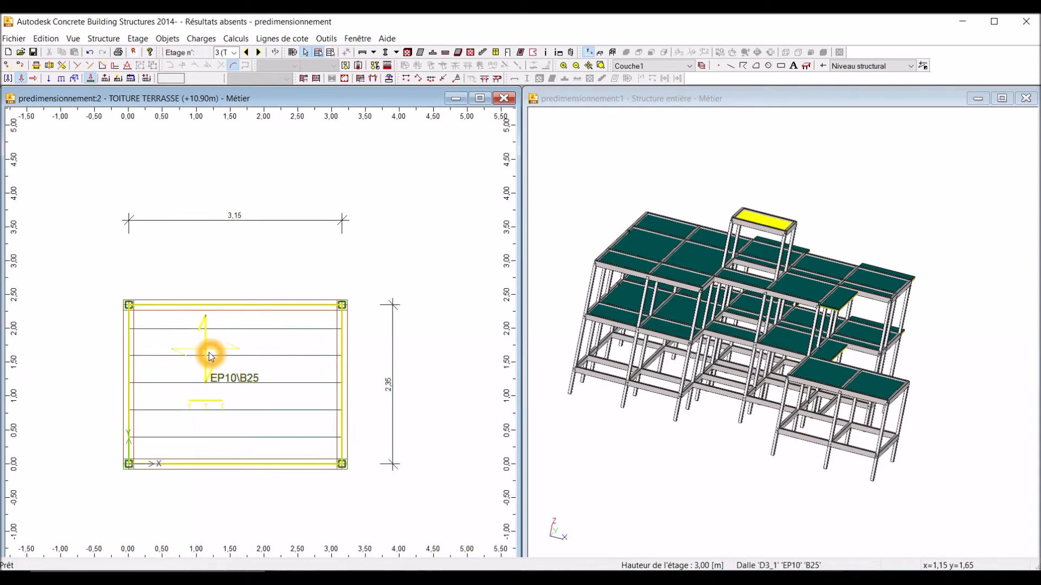
left_click(240, 376)
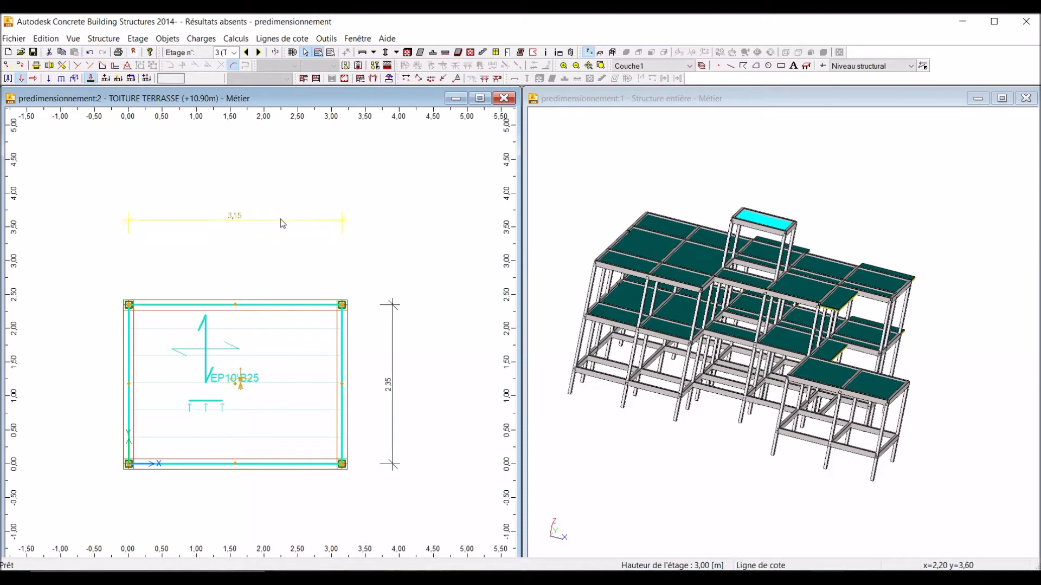
right_click(314, 248)
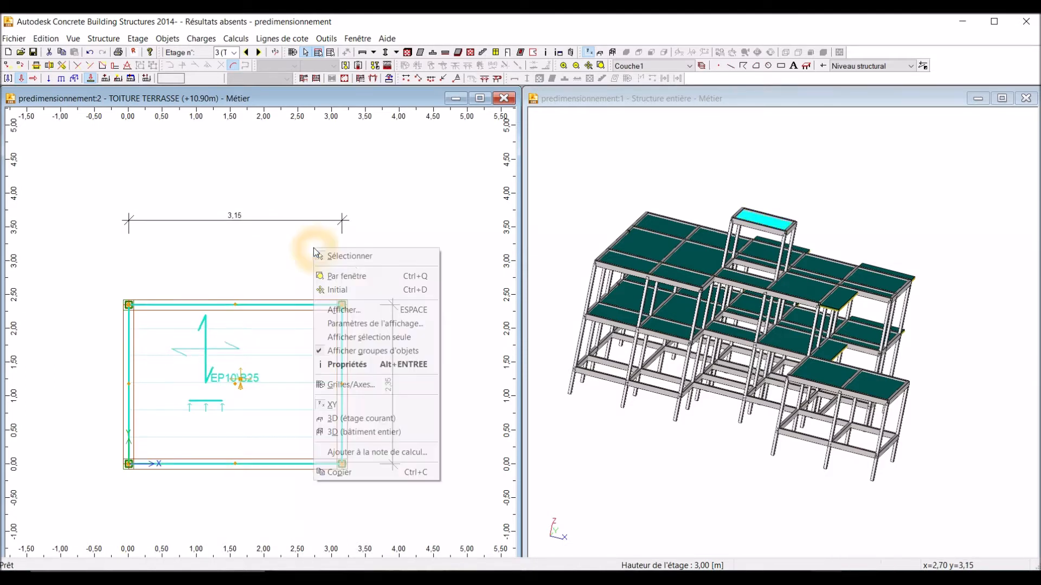
left_click(358, 369)
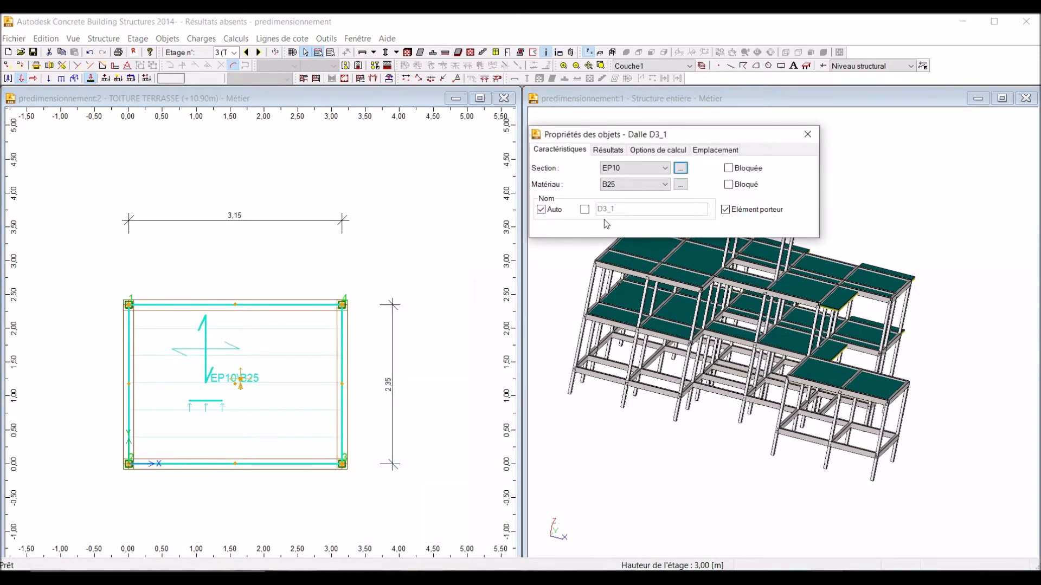
Examine the slab's assigned section and the list of materials available for it.
left_click(599, 168)
left_click(567, 168)
left_click(648, 171)
left_click(665, 185)
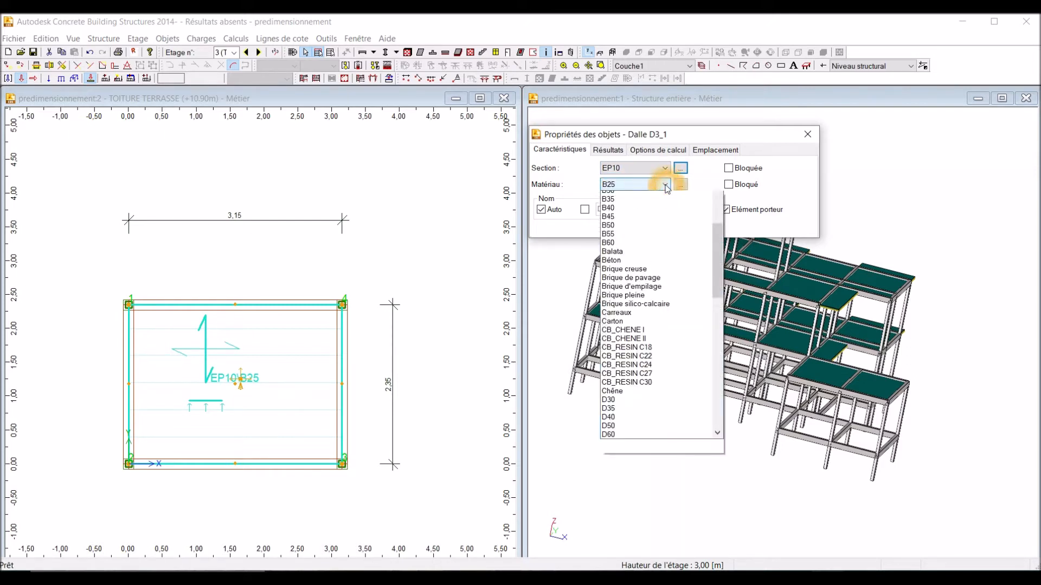
left_click(666, 186)
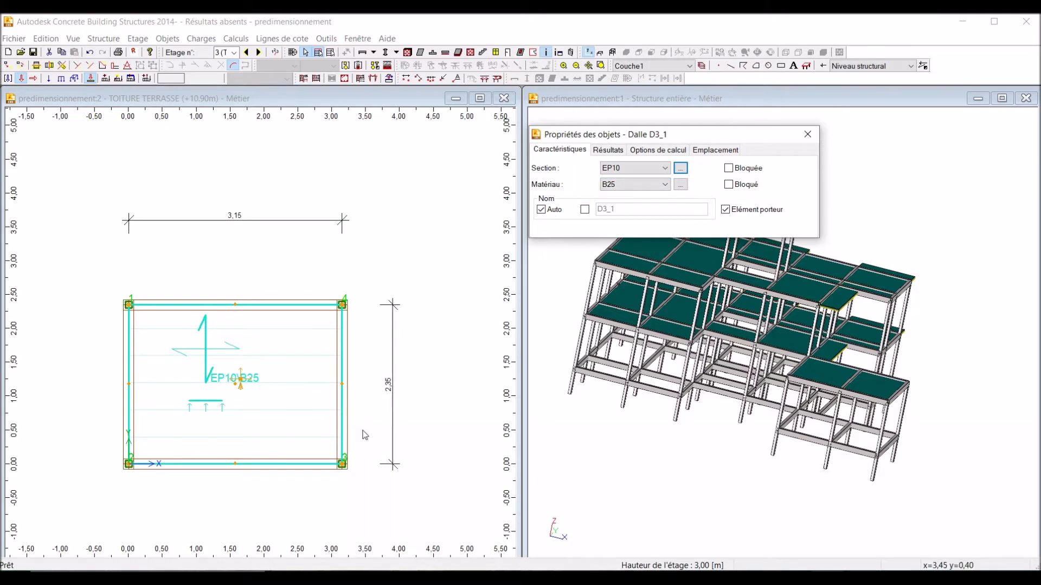
left_click(567, 209)
left_click(395, 411)
left_click(447, 387)
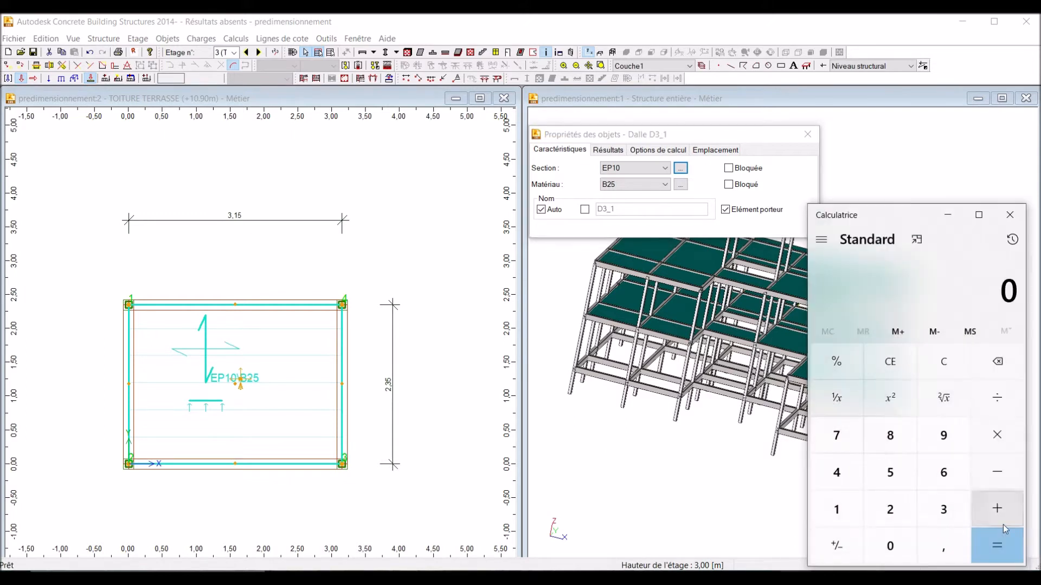
Calculate the slab's required thickness as 235 ÷ 22,5 in the calculator, and close the calculator.
left_click(904, 516)
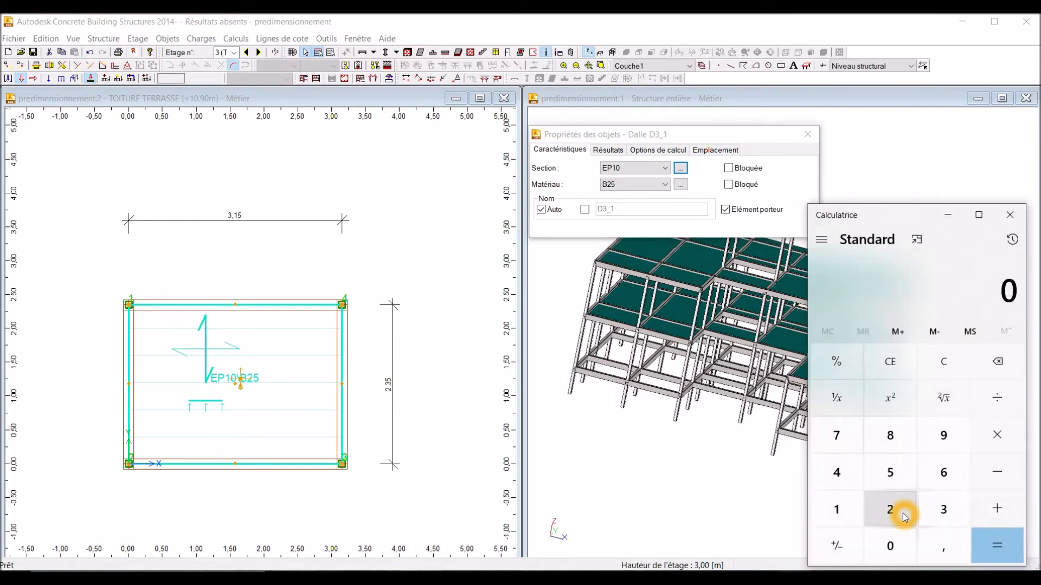
left_click(899, 514)
left_click(943, 509)
left_click(897, 473)
left_click(998, 394)
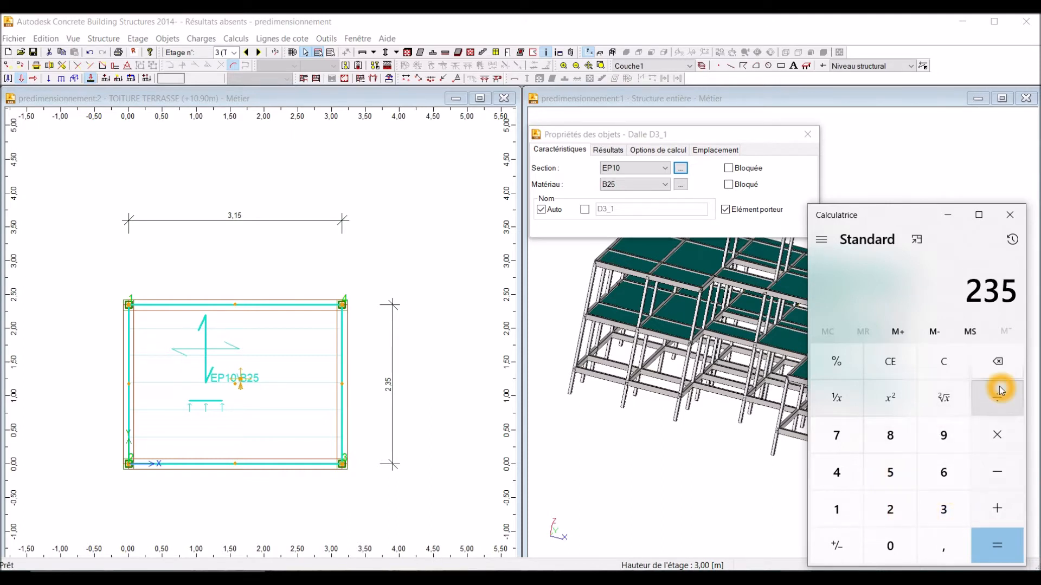
left_click(892, 517)
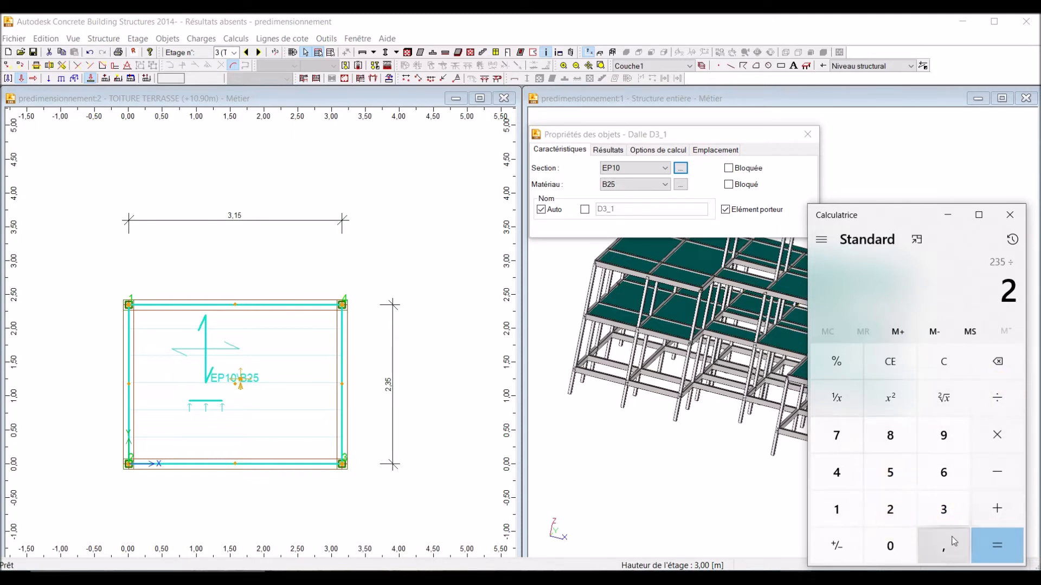
left_click(893, 511)
left_click(940, 545)
left_click(897, 474)
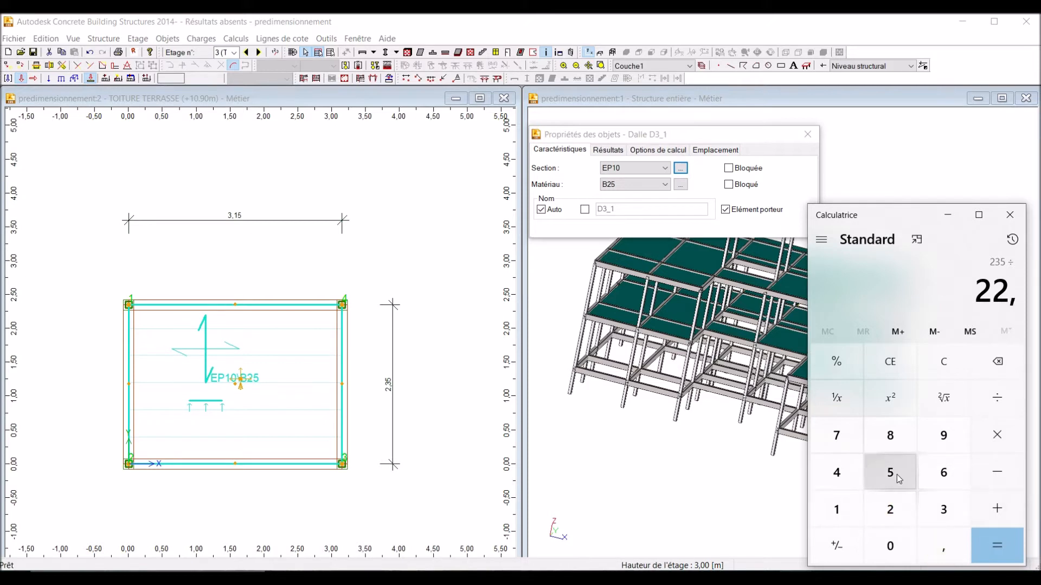
left_click(996, 544)
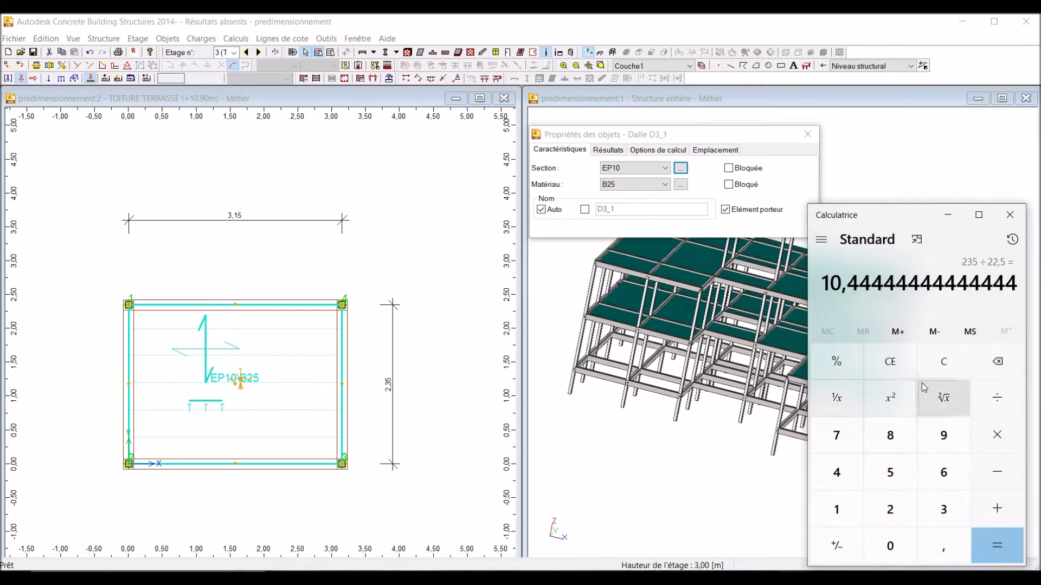
left_click(847, 300)
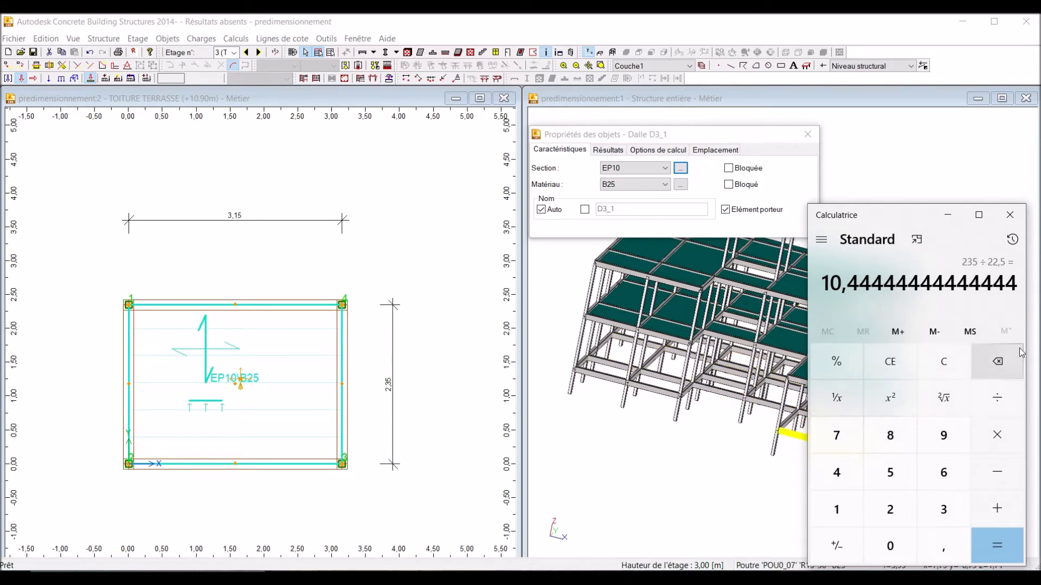
left_click(1009, 217)
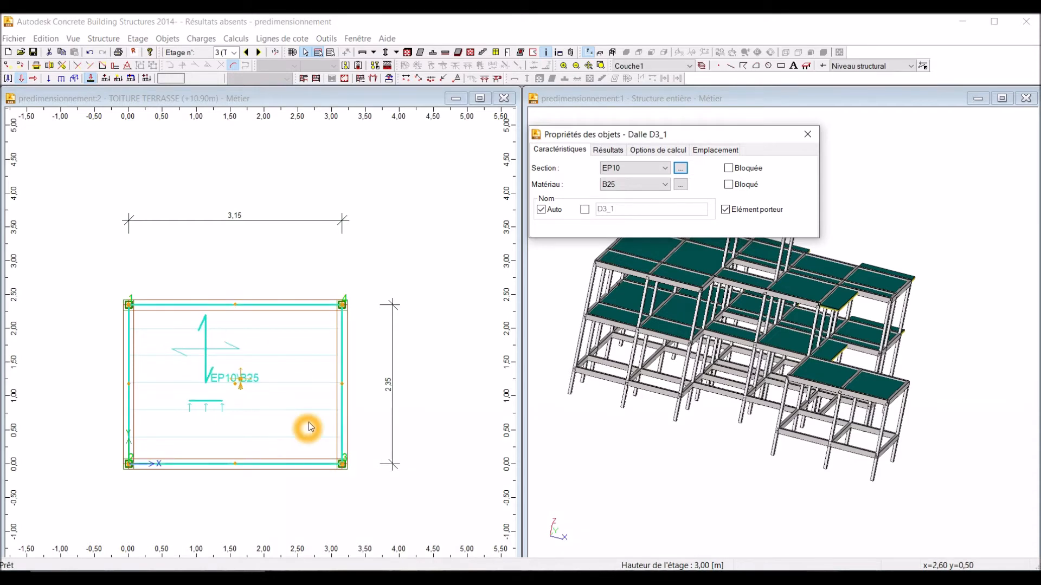
Open the materials database from the slab's material setting and add a new concrete material.
left_click(681, 185)
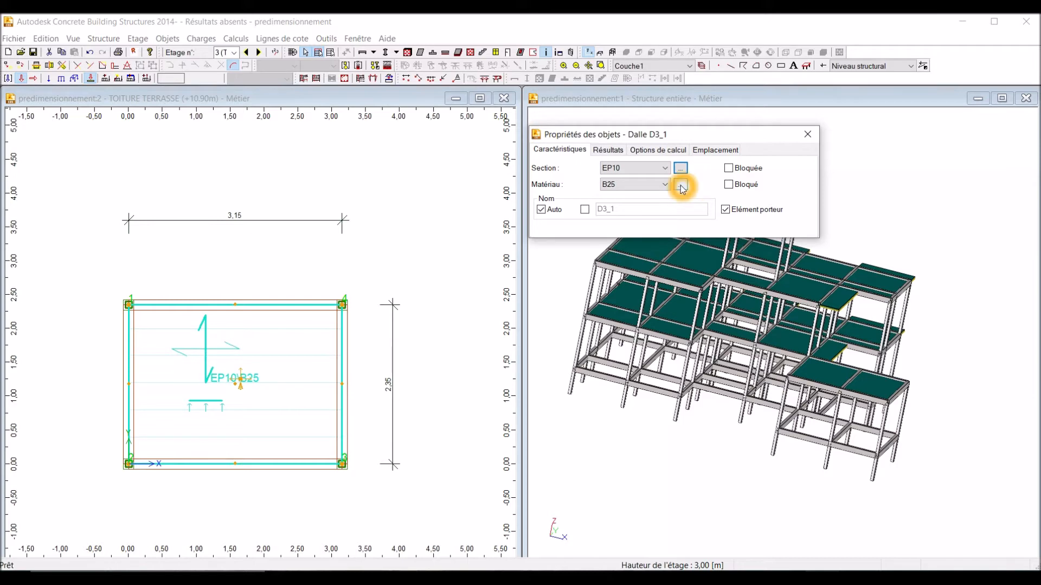
left_click(681, 186)
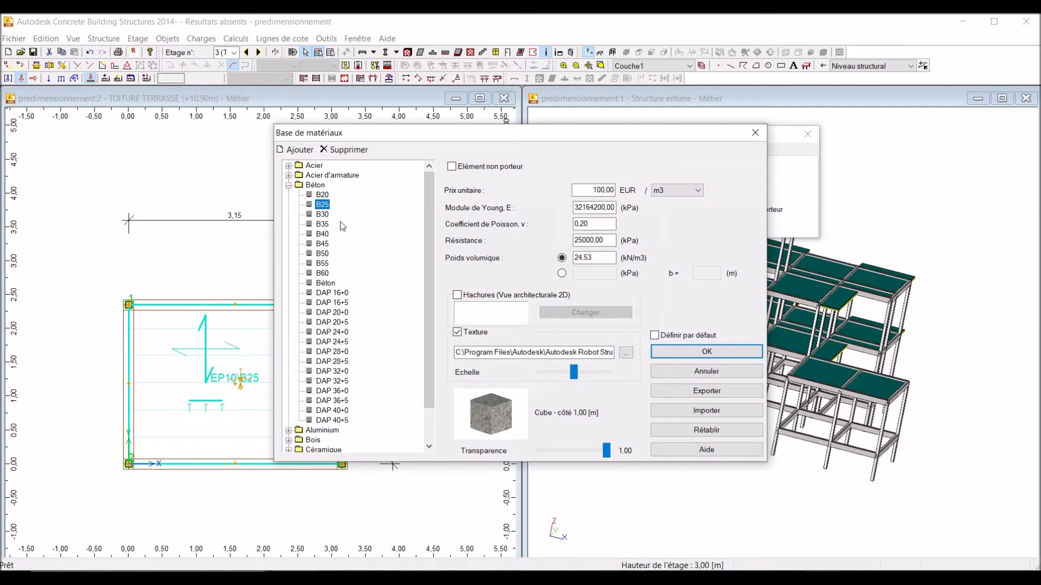
left_click(304, 150)
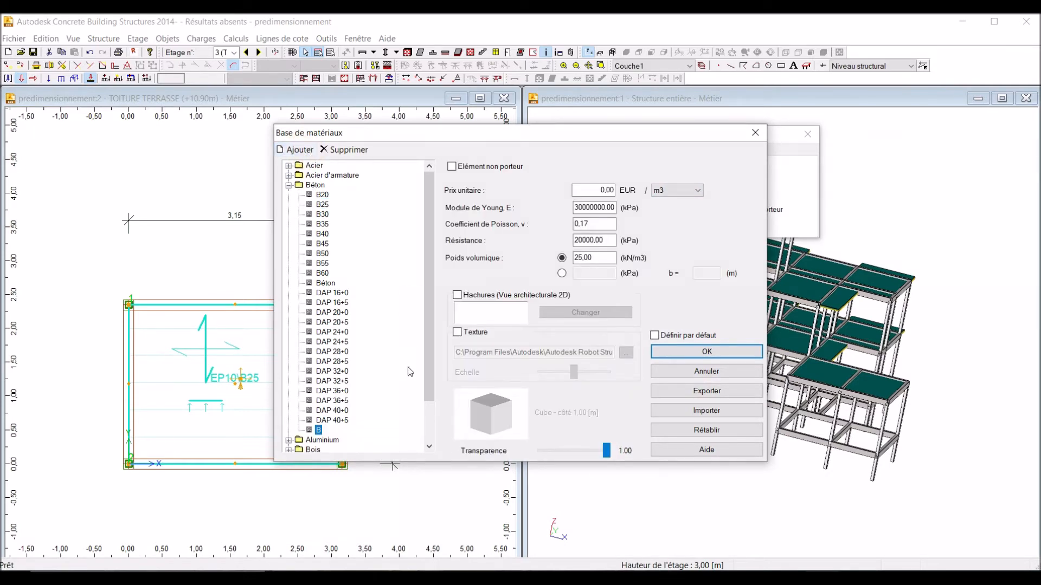
Name the new concrete material 12+4.
left_click(321, 435)
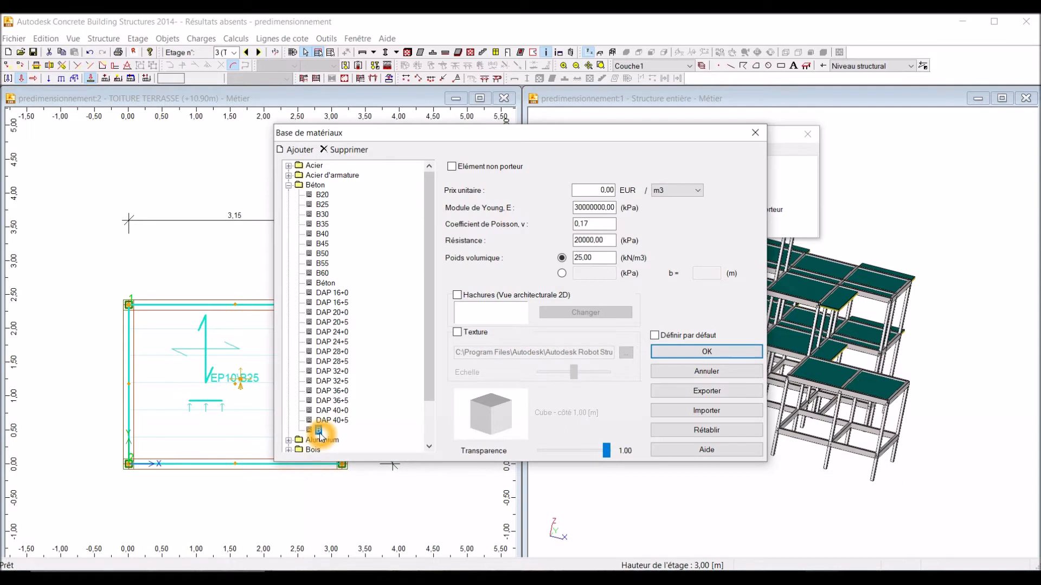
left_click(322, 435)
left_click(321, 434)
left_click(318, 434)
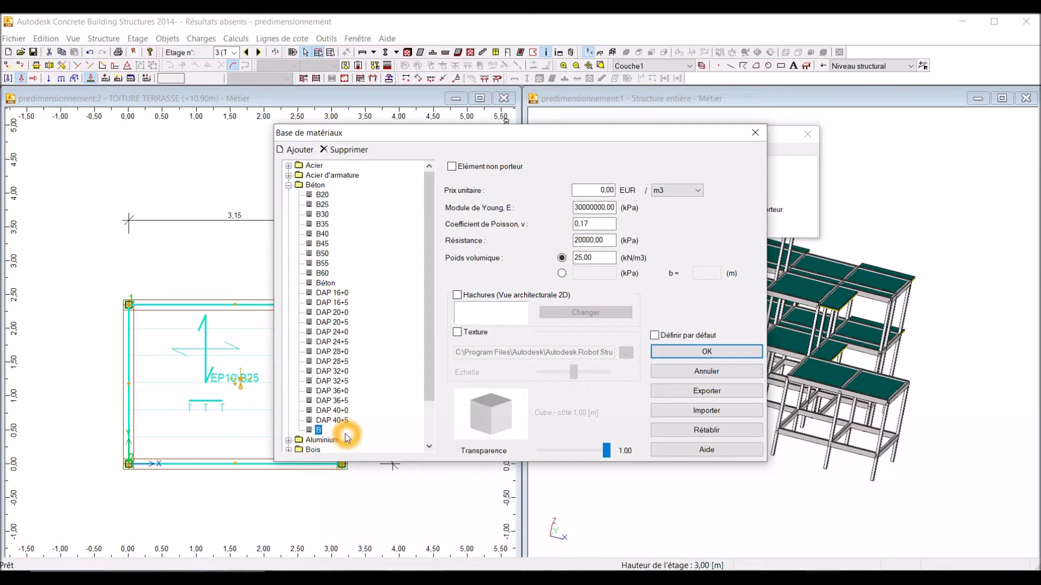
left_click(320, 427)
left_click(320, 428)
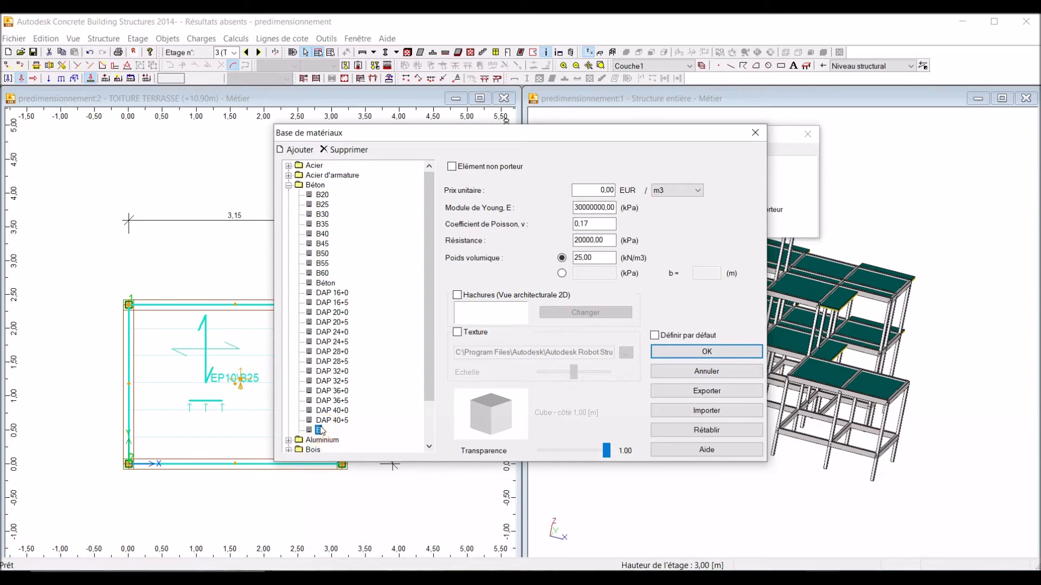
left_click(320, 430)
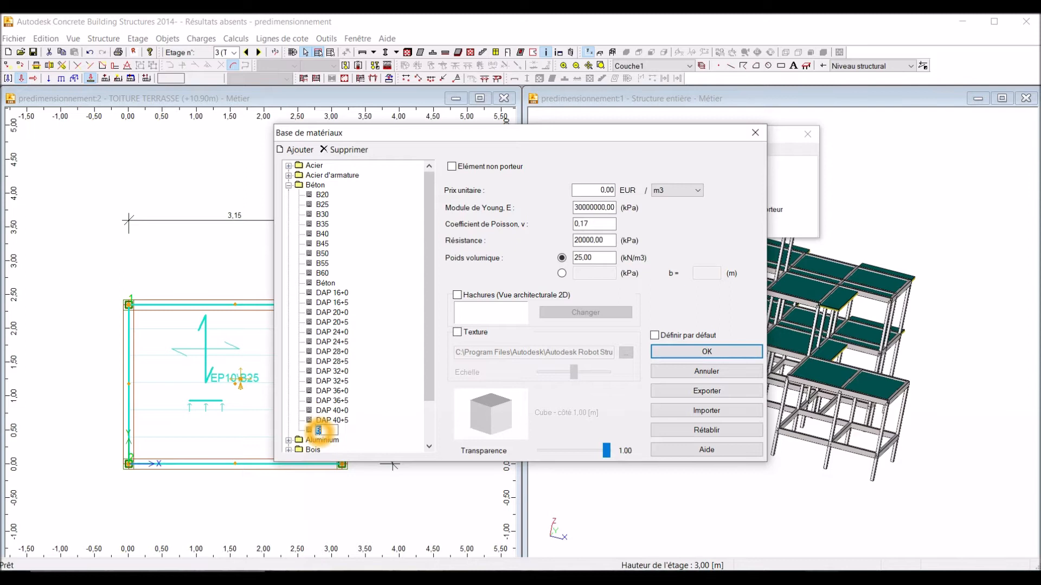
left_click(334, 432)
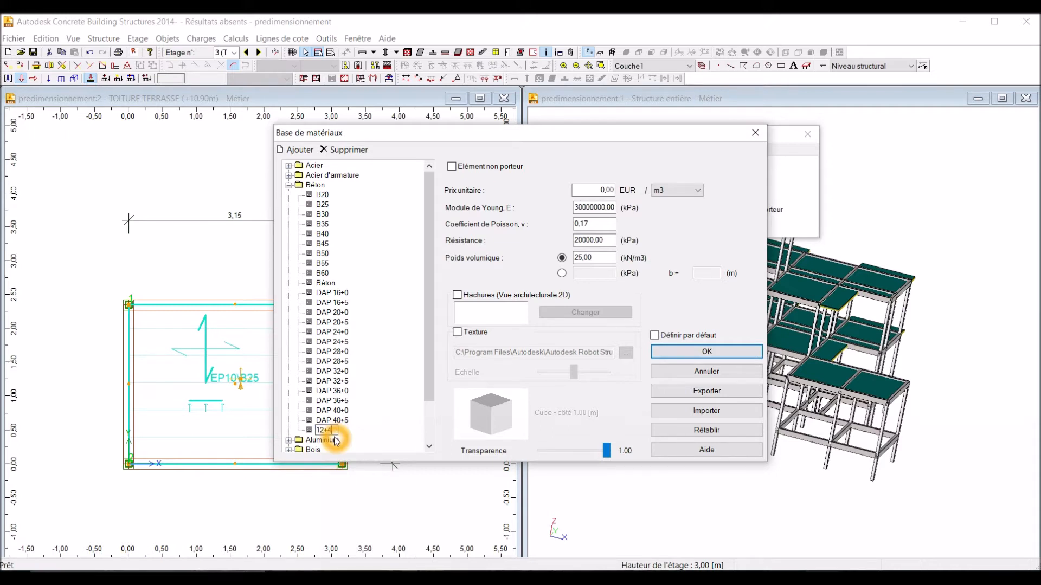
key("Return")
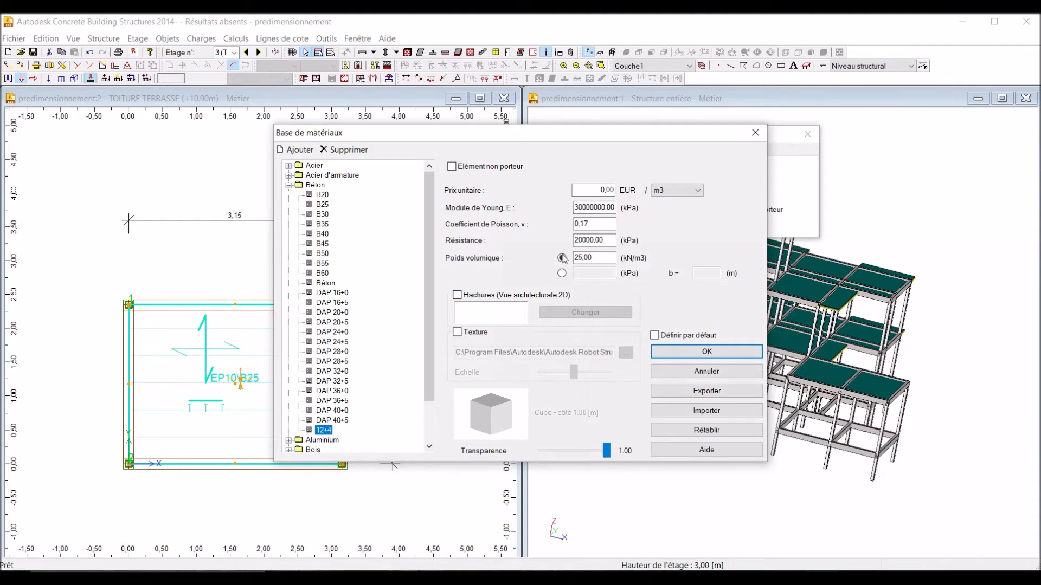
Define the 12+4 material's weight as a surface load in kPa instead of a volumetric weight.
left_click(562, 273)
left_click(562, 273)
left_click(585, 274)
left_click(607, 277)
left_click(603, 276)
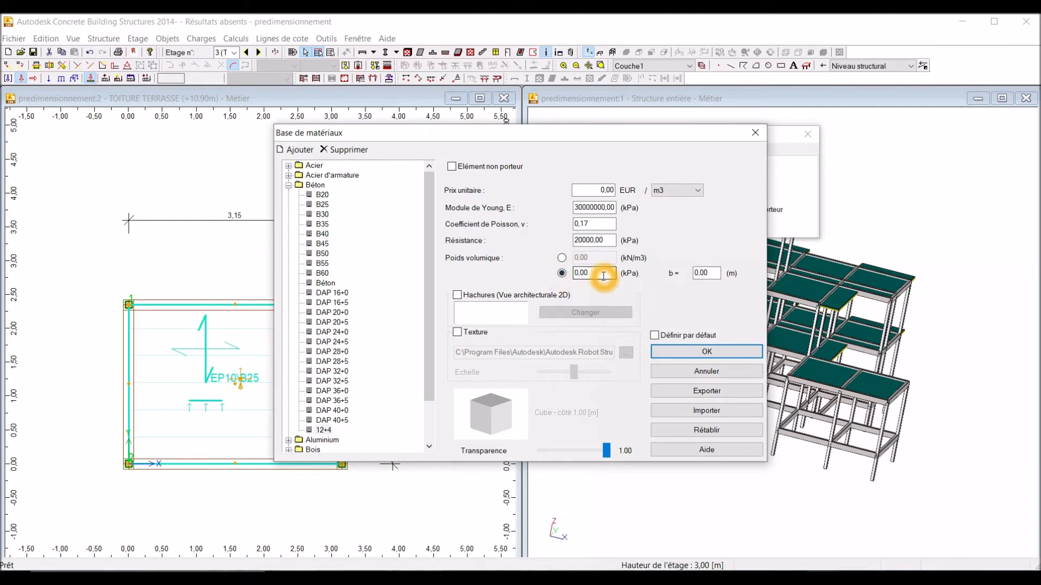
left_click(595, 275)
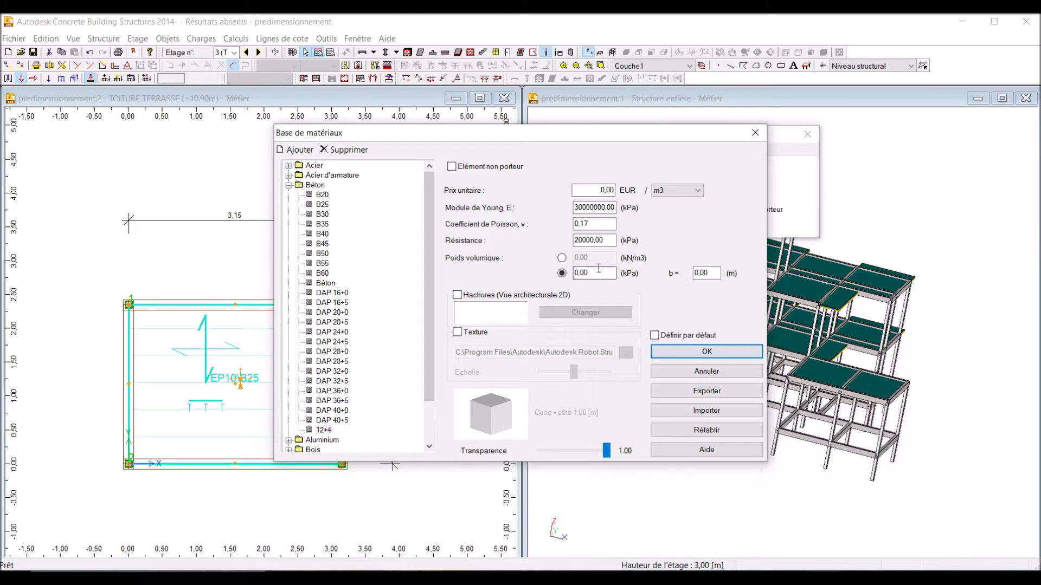
left_click_drag(595, 273, 571, 274)
left_click(599, 274)
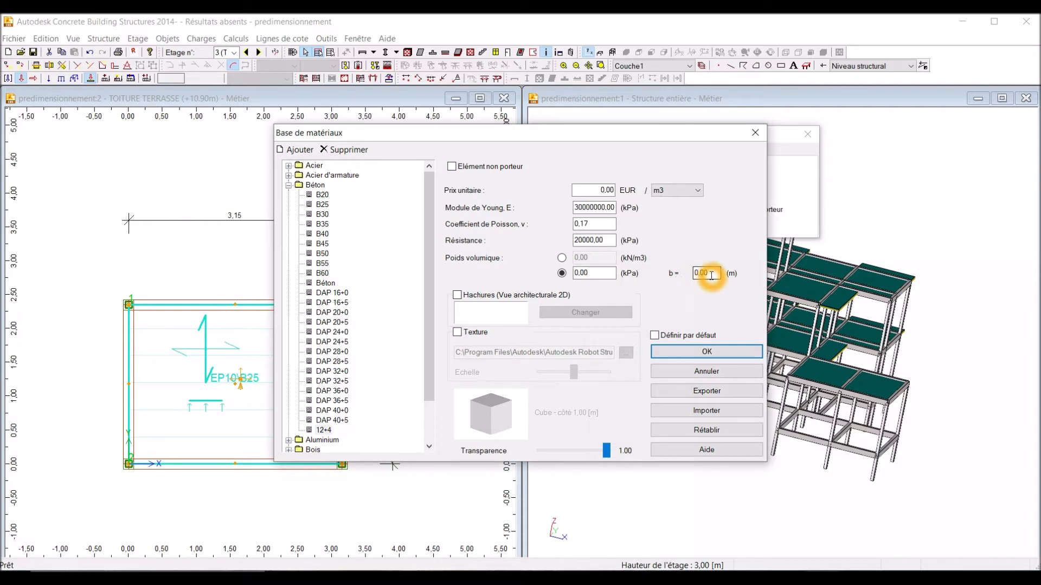
left_click(563, 274)
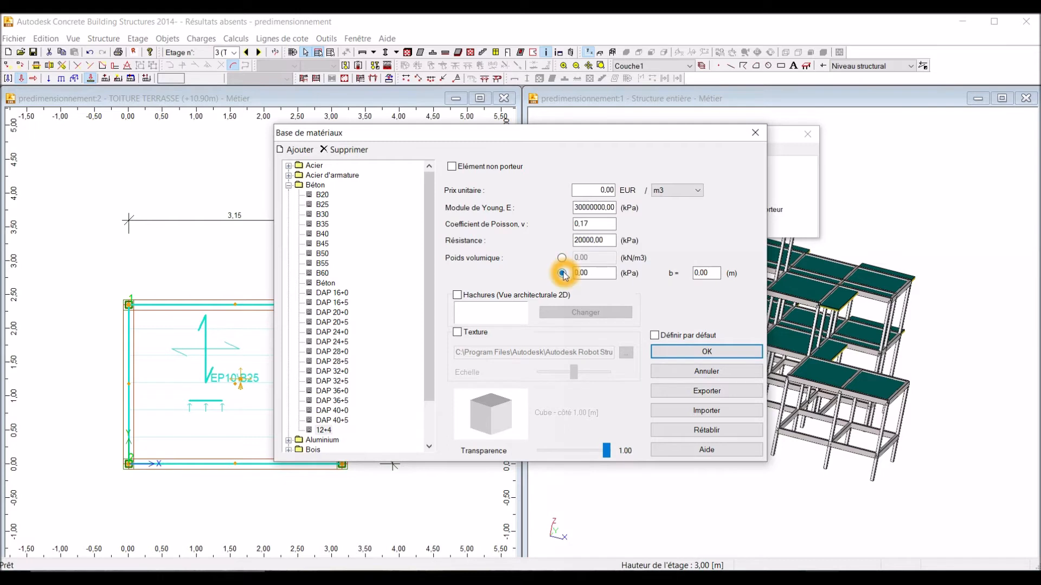
left_click(428, 399)
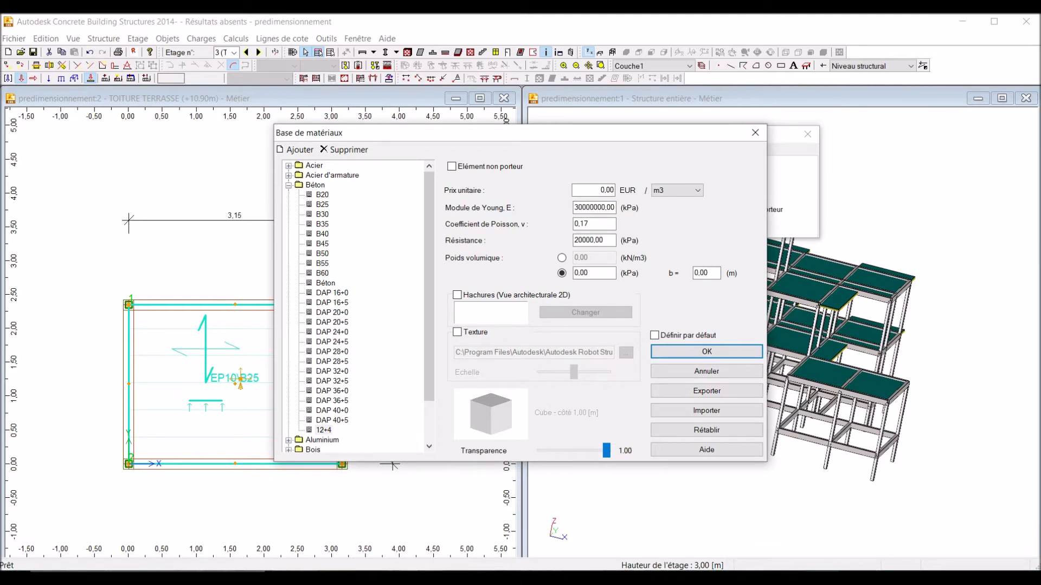
Switch to the Word document "charges permanentes et exploitations" and look up the surface weight of a 12+4 ribbed floor with compression slab.
mouse_move(756, 576)
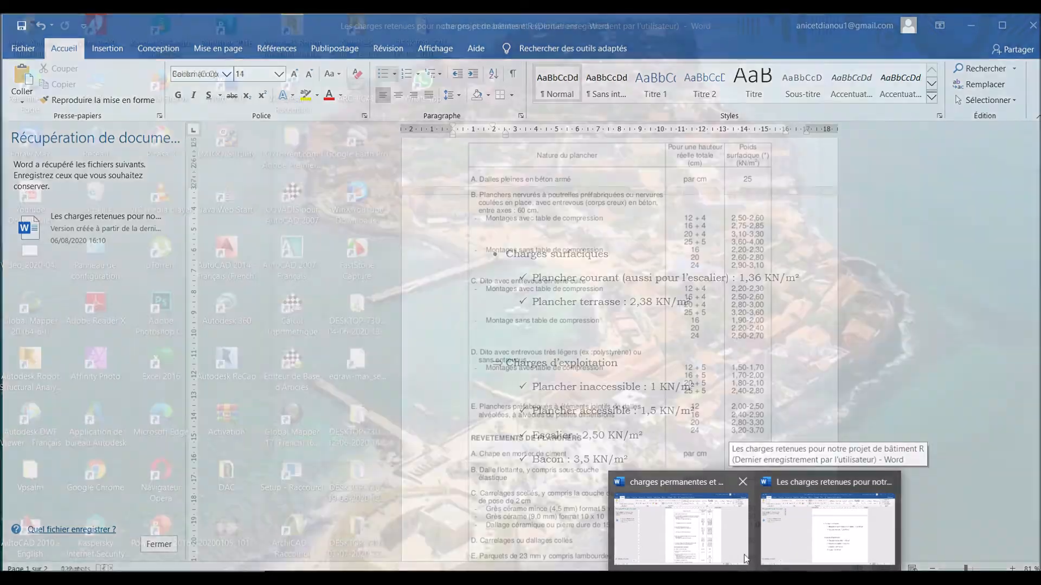
left_click(745, 559)
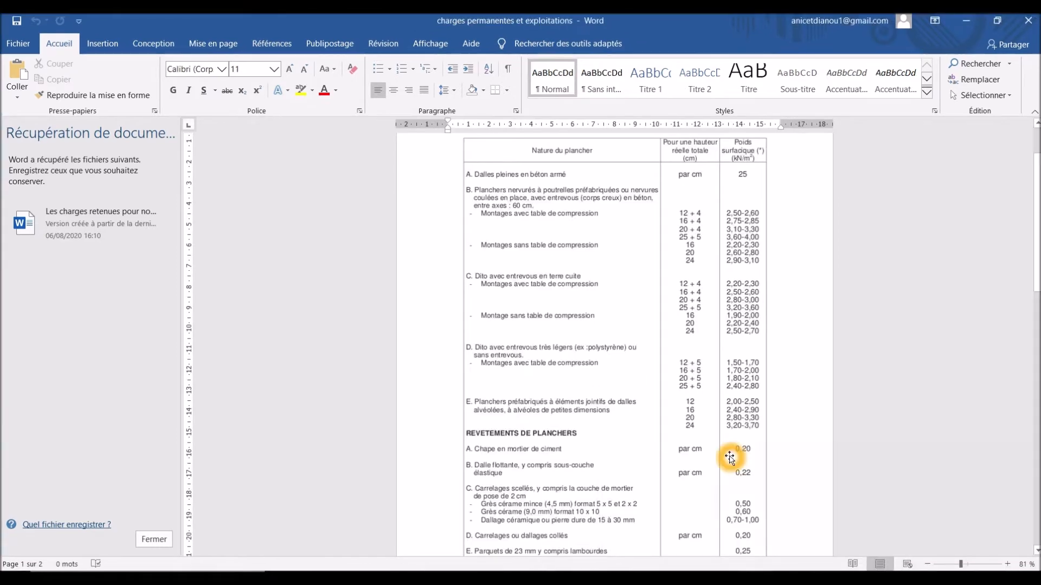
scroll(660, 342, "up", 2)
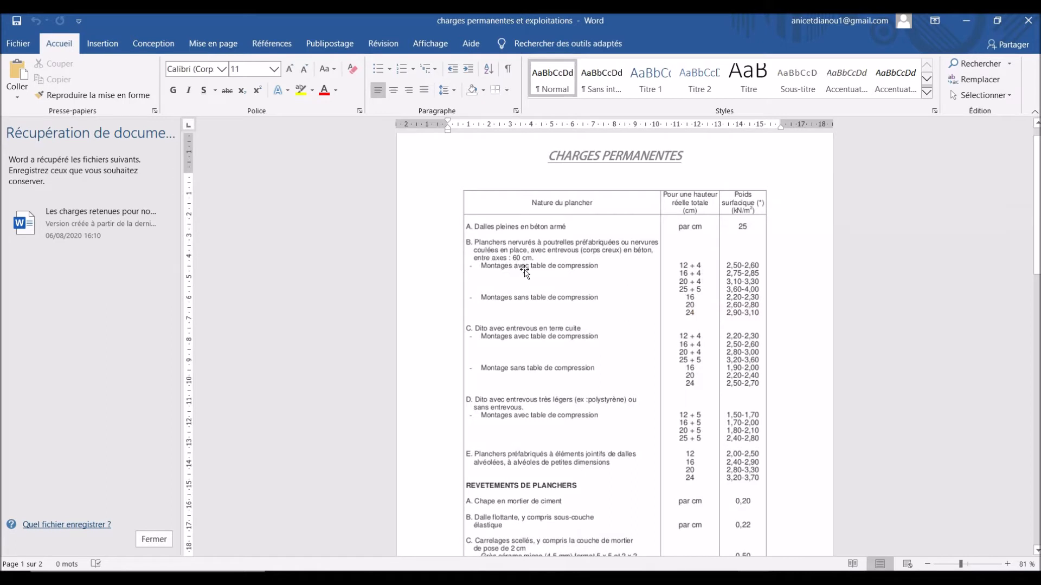
scroll(623, 239, "up", 1)
scroll(631, 282, "down", 2)
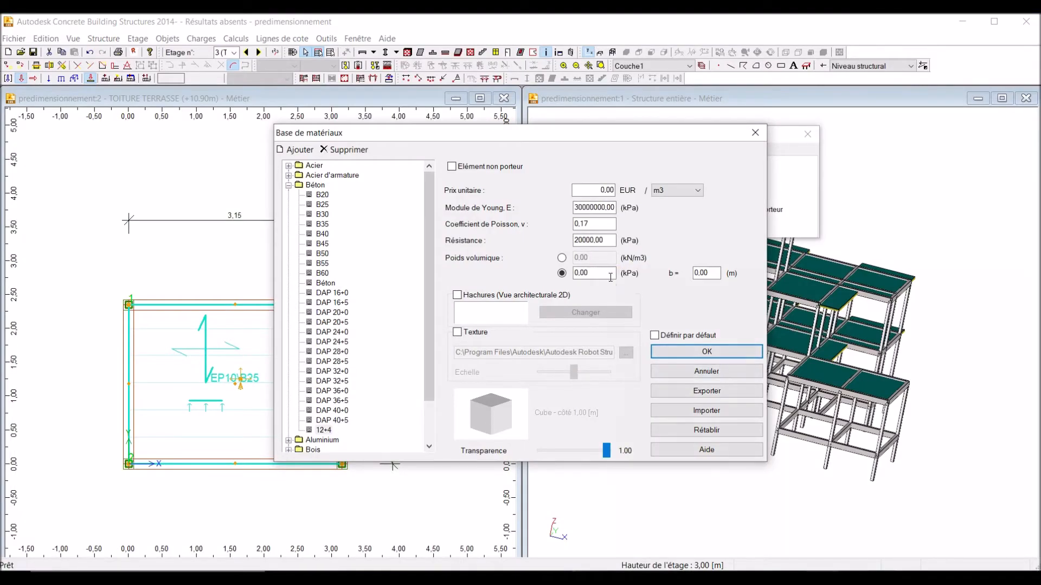
Back in Concrete Building Structures, set the 12+4 material's surface weight to 2.6 kPa and enter its thickness b.
double_click(610, 276)
type("2.6")
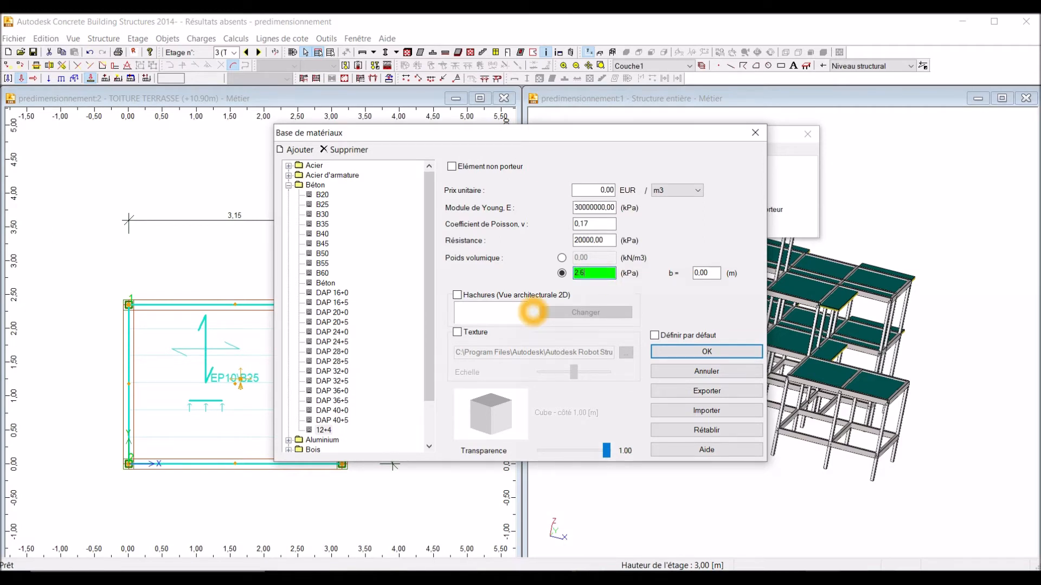
left_click(715, 273)
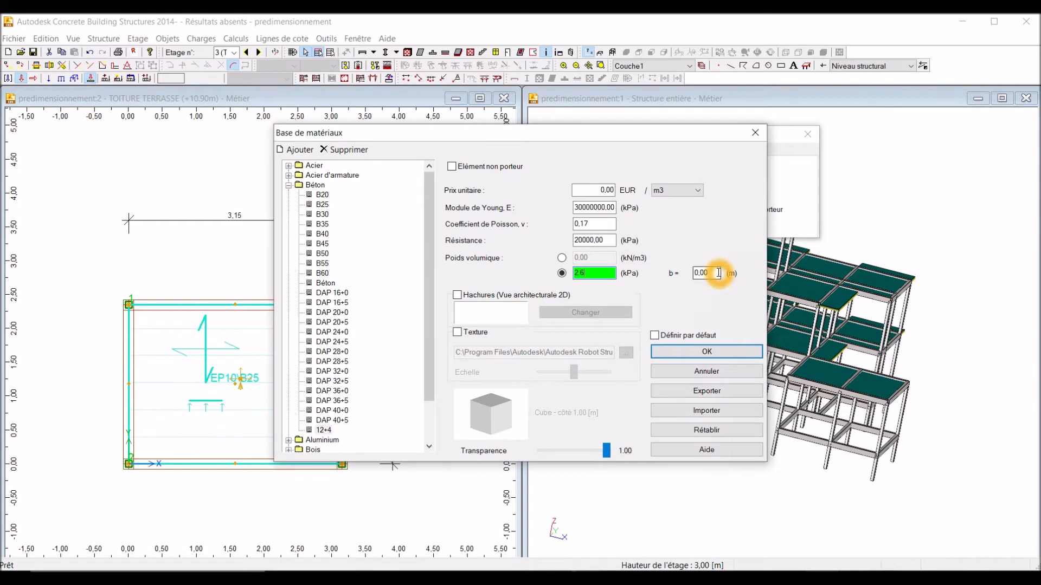
double_click(719, 273)
double_click(718, 273)
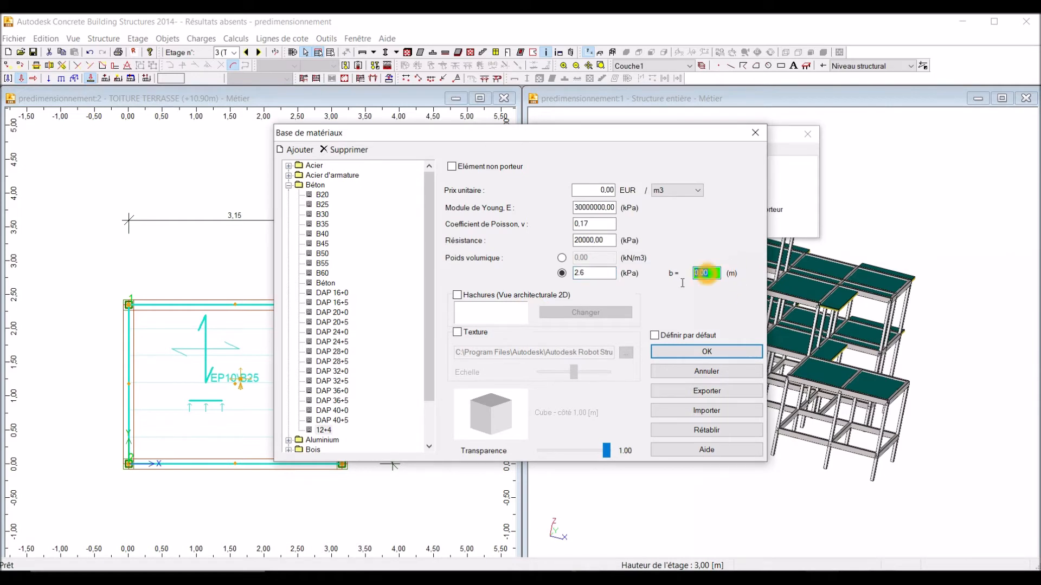
type("0")
Add another concrete material and name it 16+4.
left_click(296, 150)
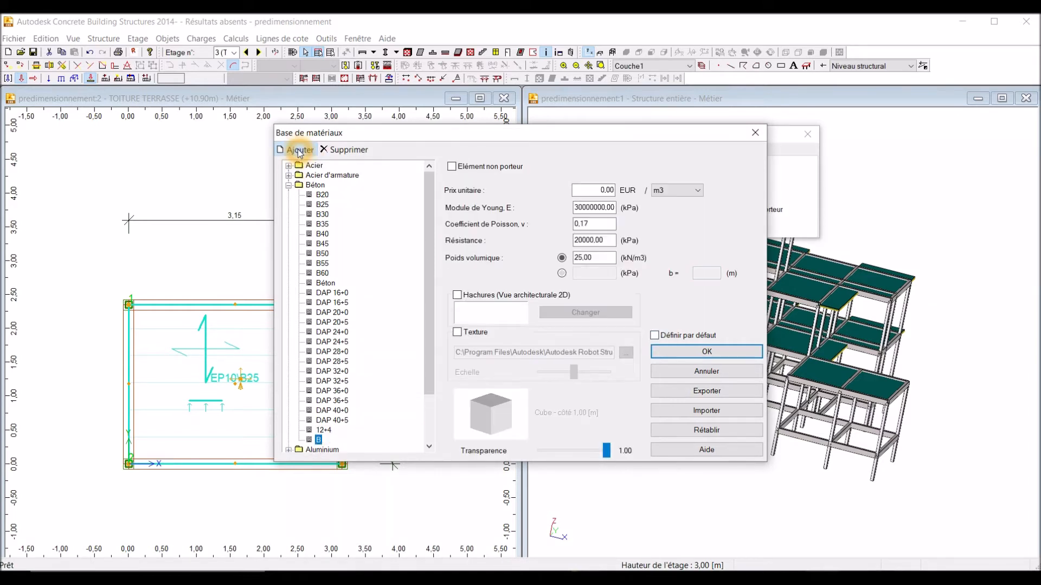
left_click(327, 439)
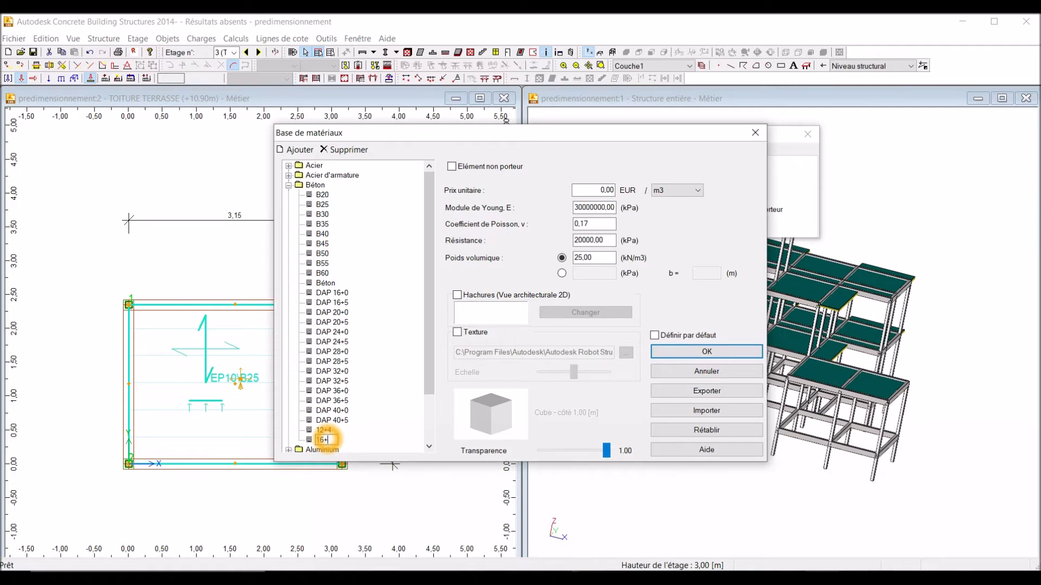
left_click(366, 461)
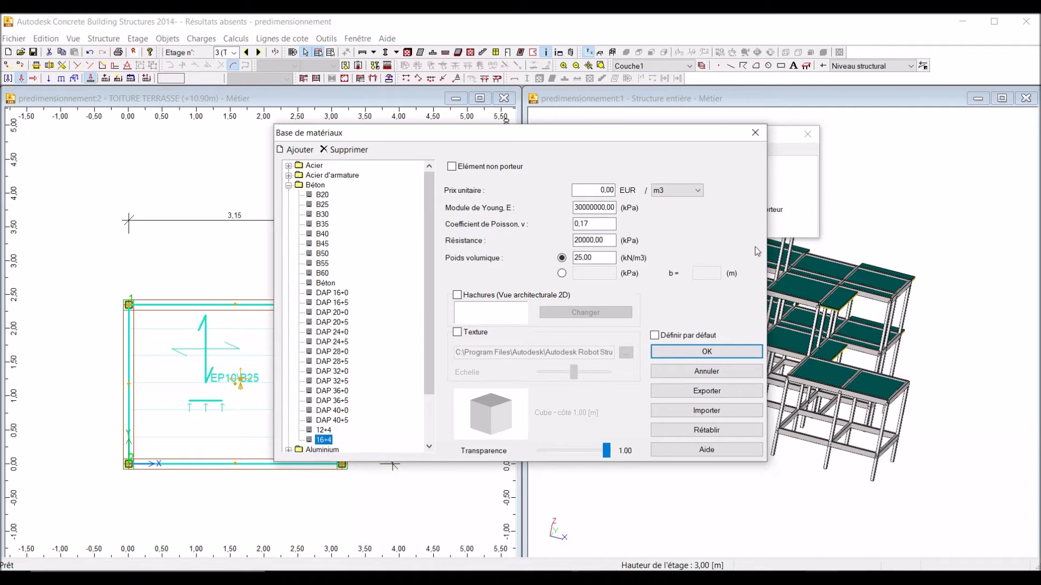
Define the 16+4 material's weight as a surface load in kPa.
left_click(563, 273)
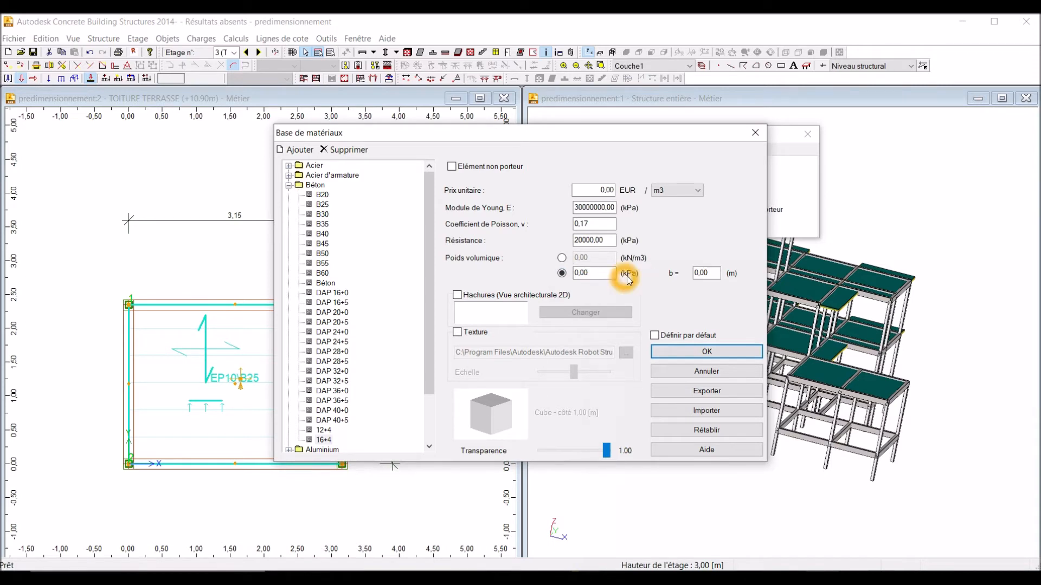
left_click(596, 274)
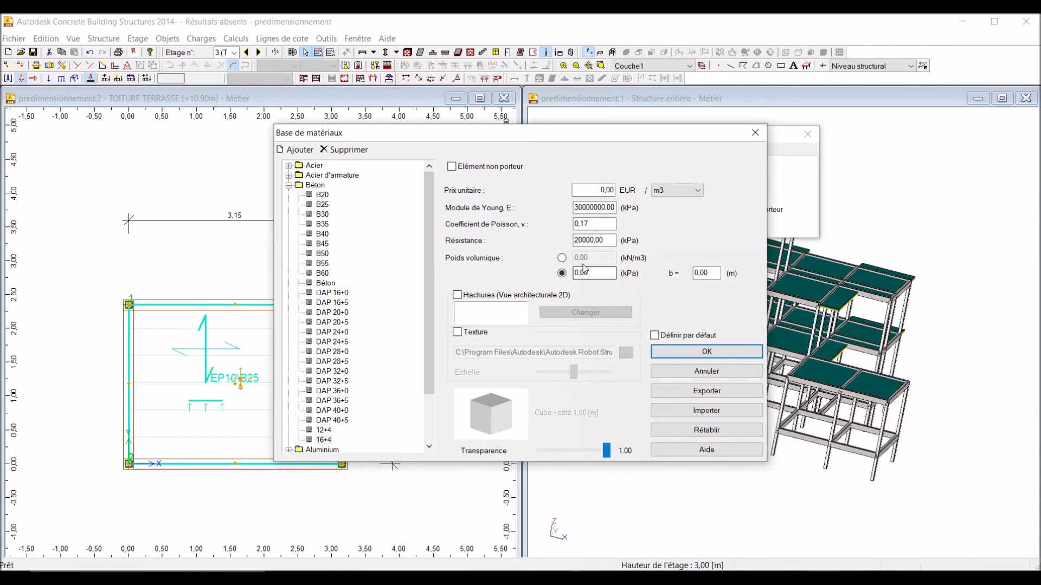
left_click(594, 273)
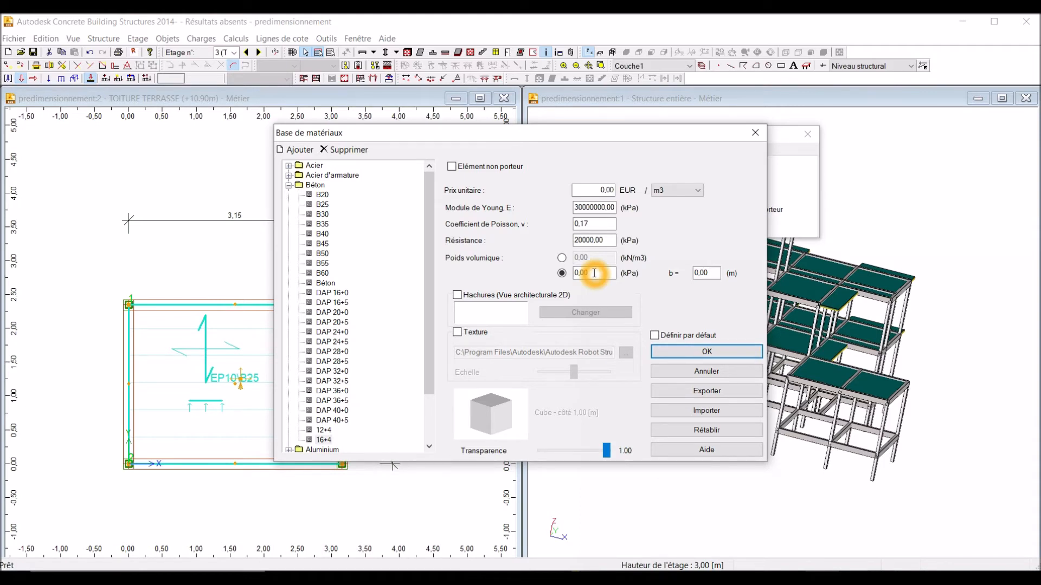
left_click(604, 318)
left_click(597, 280)
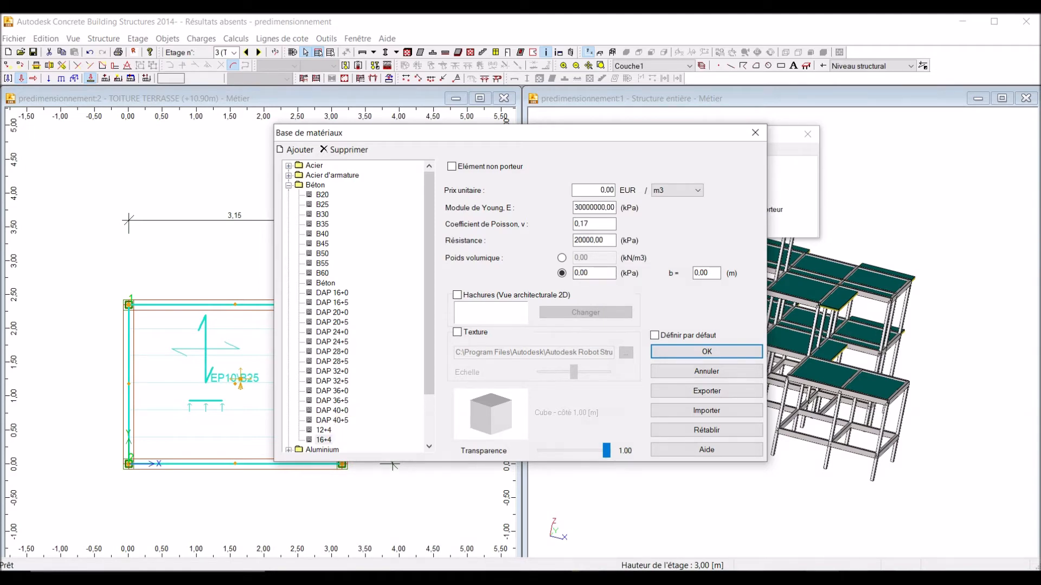
Look up the surface weight of a 16+4 floor in the Word load table, and return to Concrete Building Structures.
left_click(671, 543)
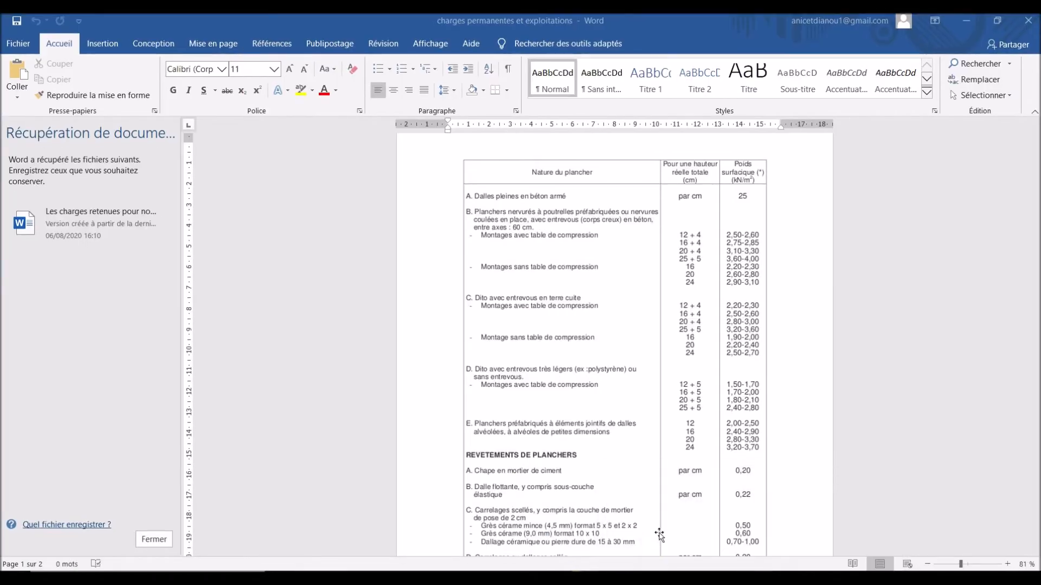
left_click(587, 250)
left_click(668, 250)
left_click(694, 254)
left_click(743, 251)
left_click(757, 249)
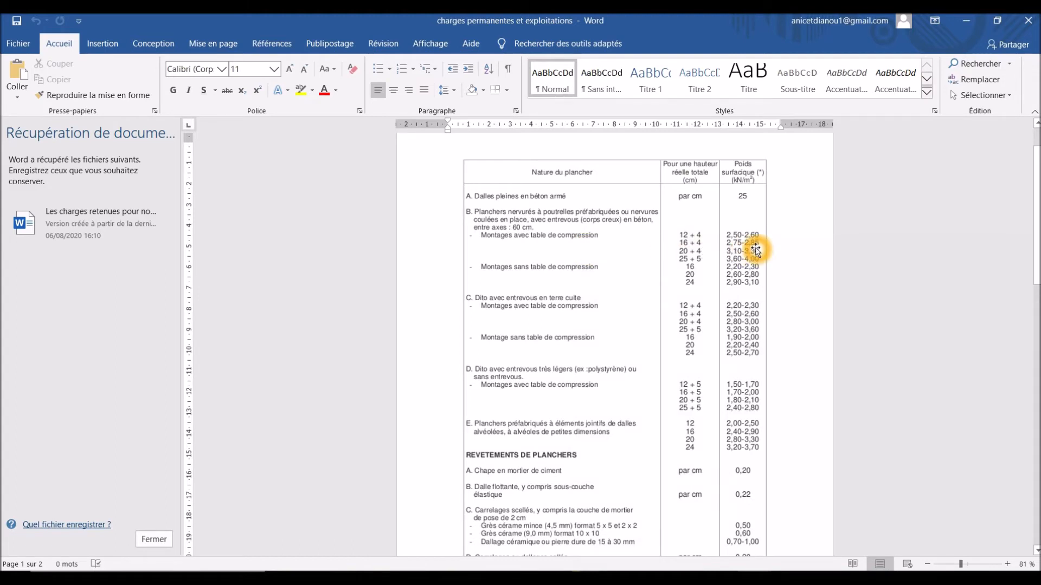
left_click(758, 249)
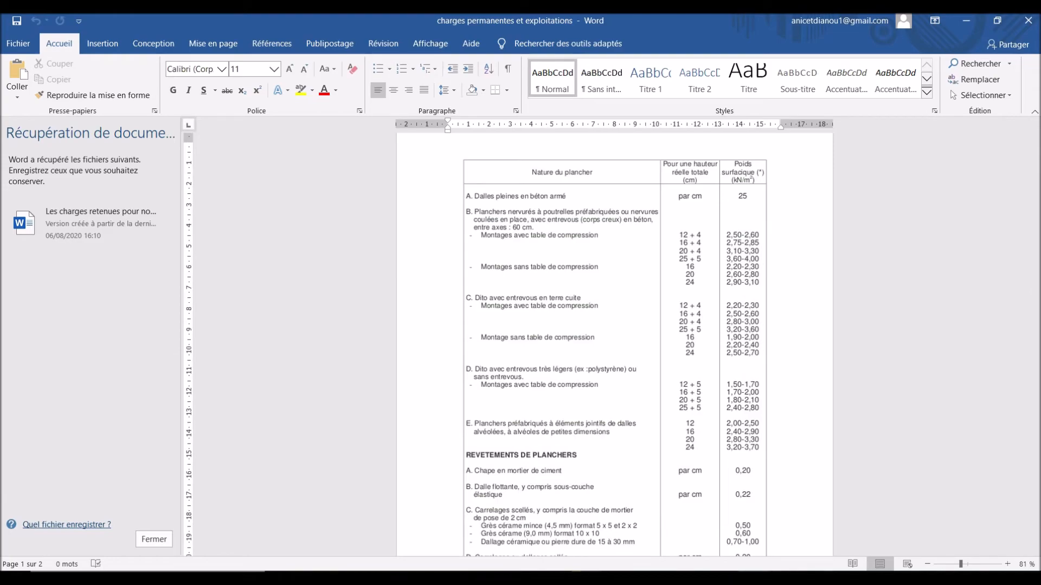
left_click(754, 572)
Set the 16+4 material's surface weight to 2.85 kPa and its thickness b to 0.20 m.
left_click(591, 272)
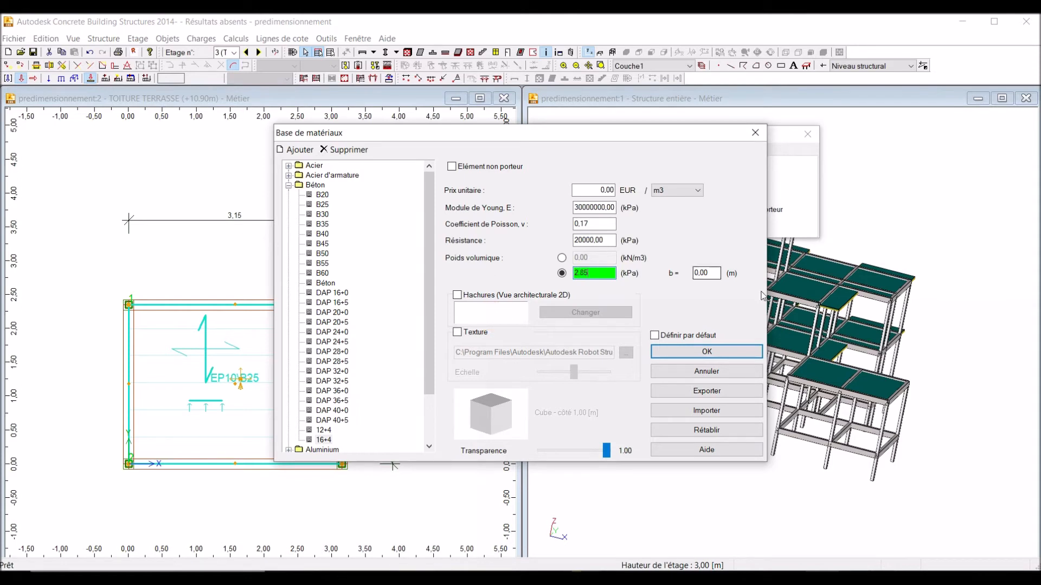
left_click(706, 273)
left_click(707, 273)
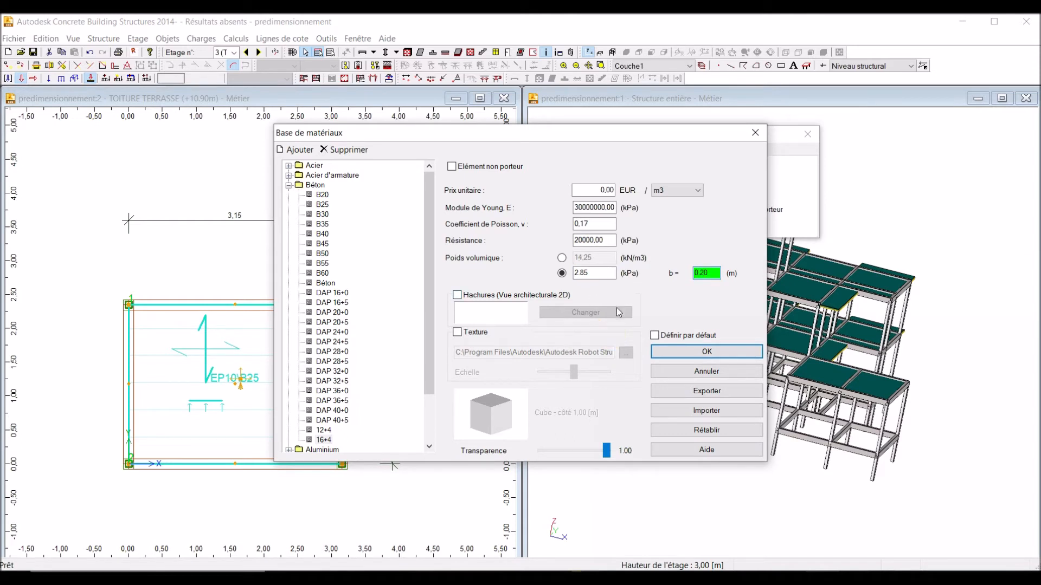
left_click(662, 301)
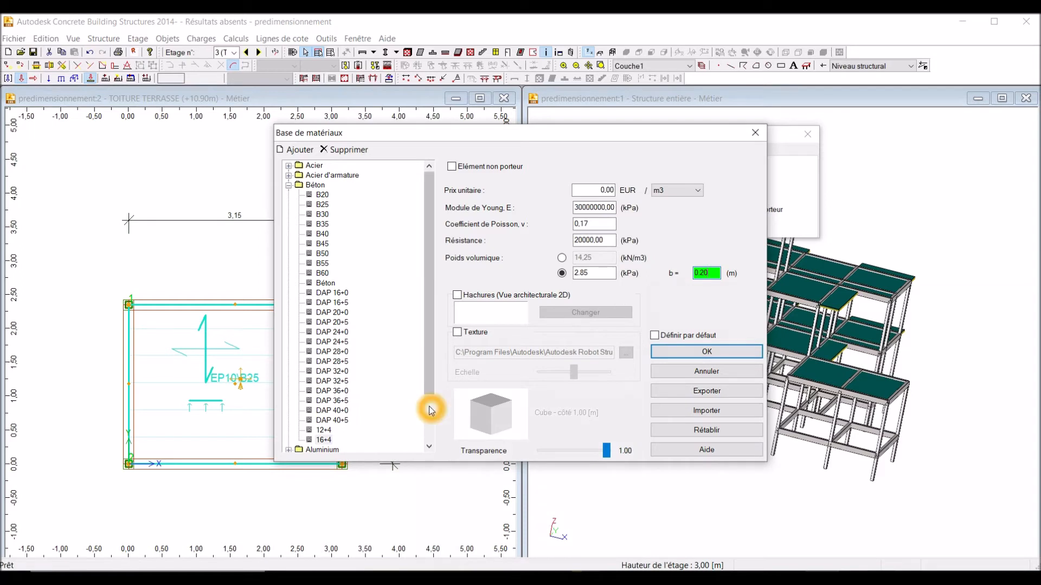
left_click(442, 131)
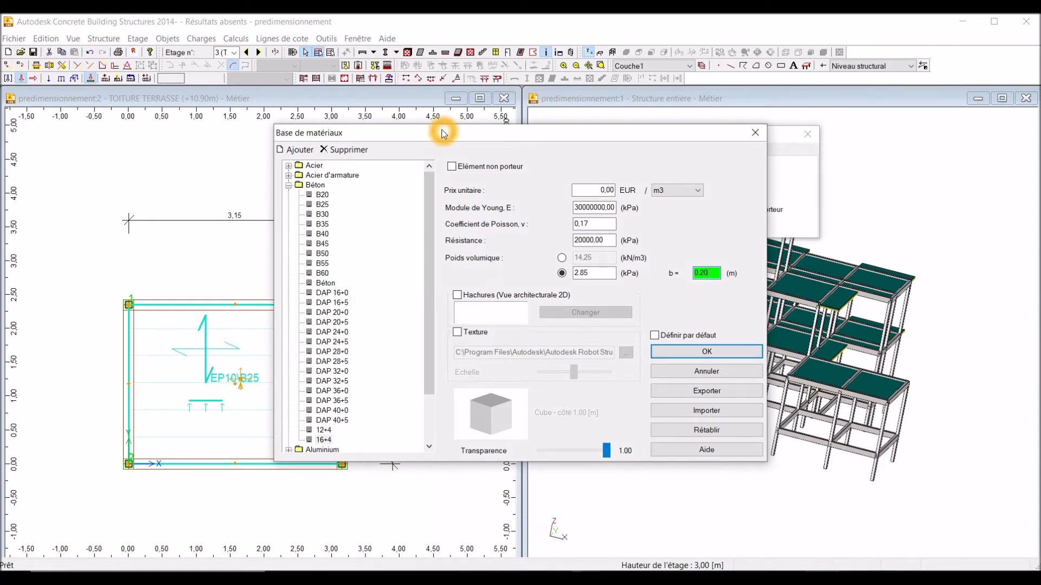
Add another concrete material named 20+4 and define its weight as a surface load in kPa.
left_click(300, 150)
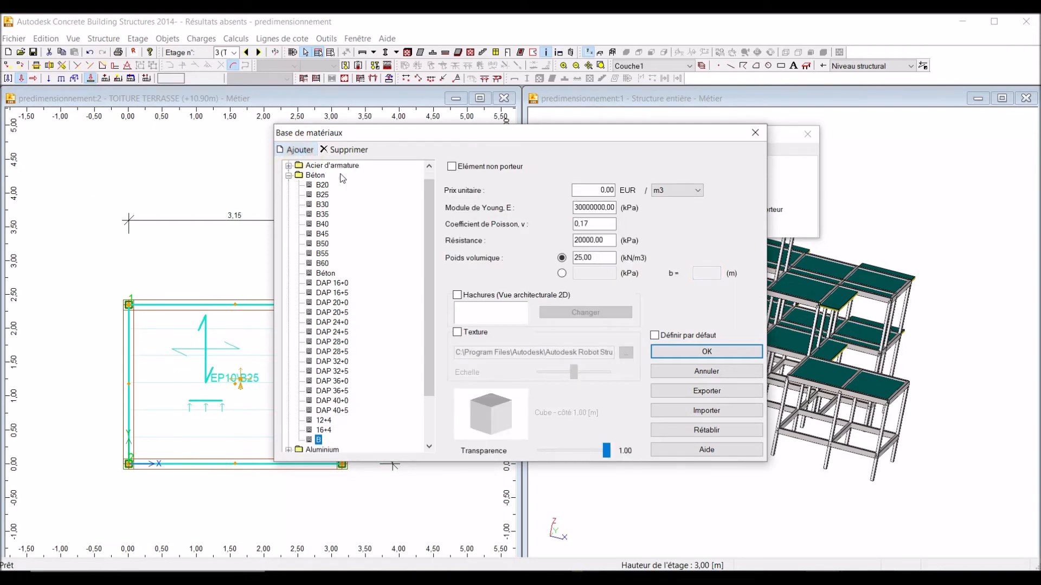
left_click(322, 439)
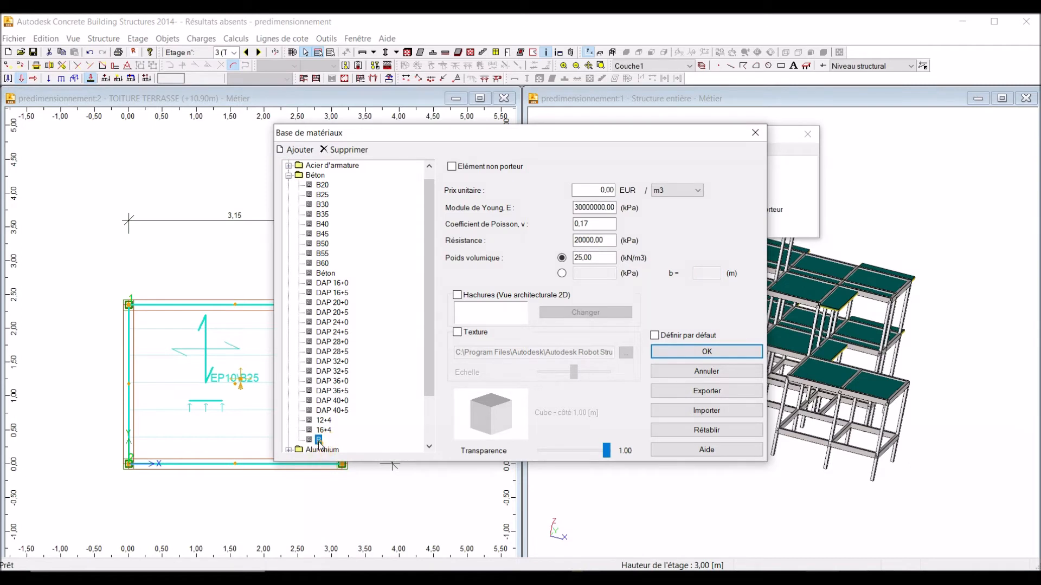
left_click(322, 439)
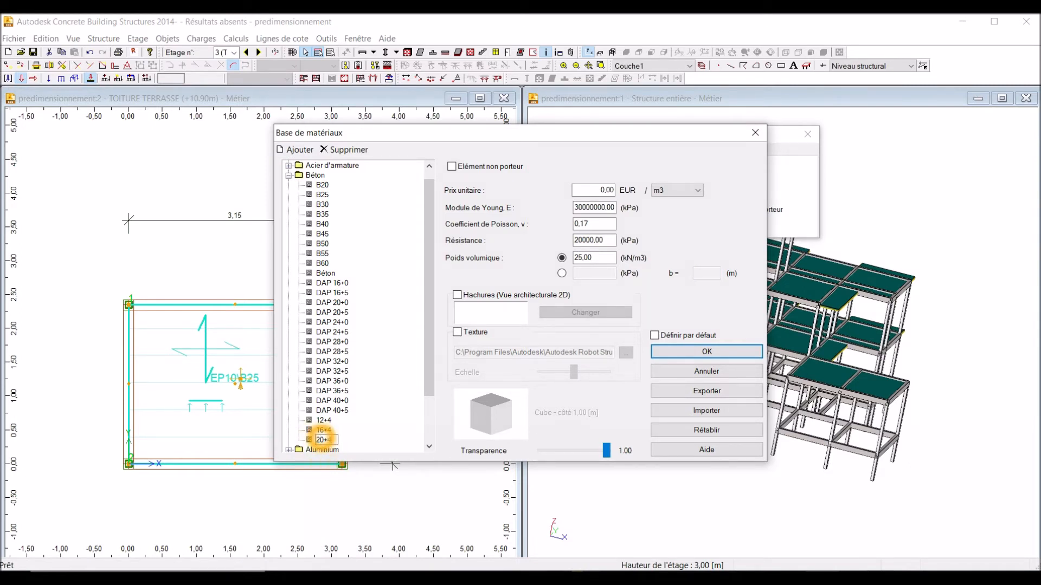
left_click(417, 447)
left_click(398, 441)
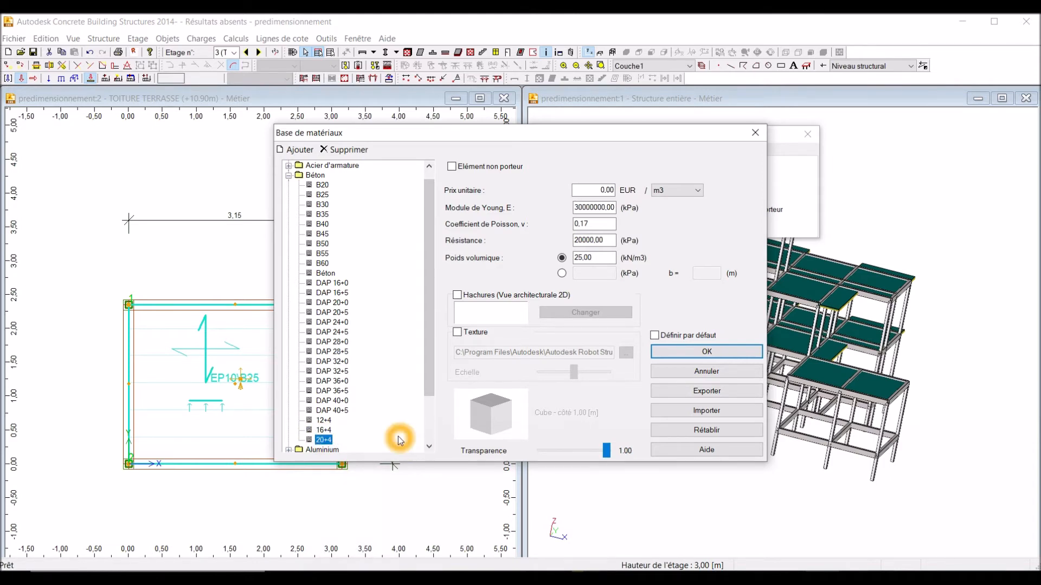
left_click(562, 273)
left_click(562, 273)
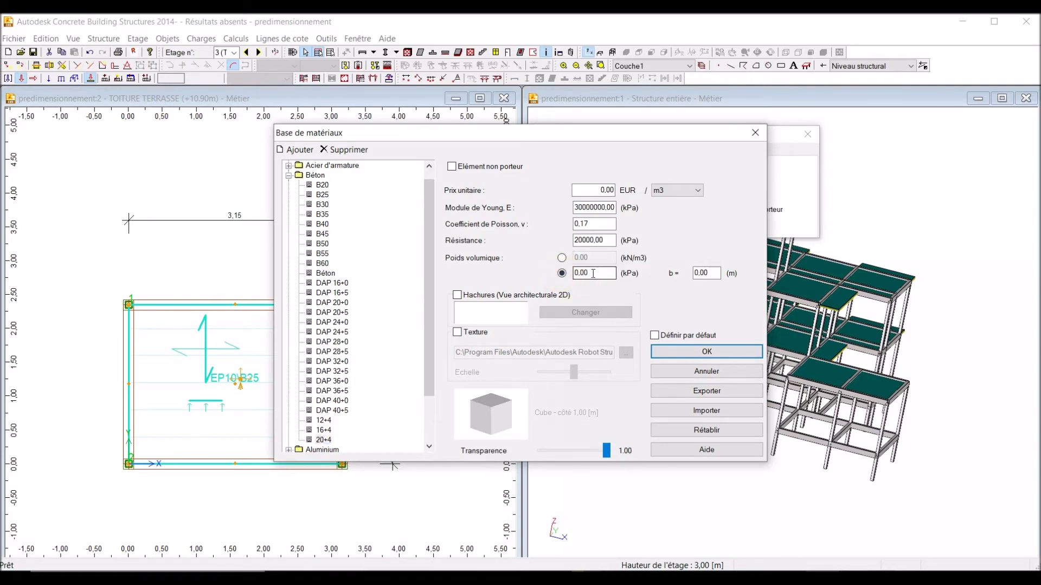
Look up the surface weight of a 20+4 floor in the Word load document, and return to Concrete Building Structures.
mouse_move(757, 578)
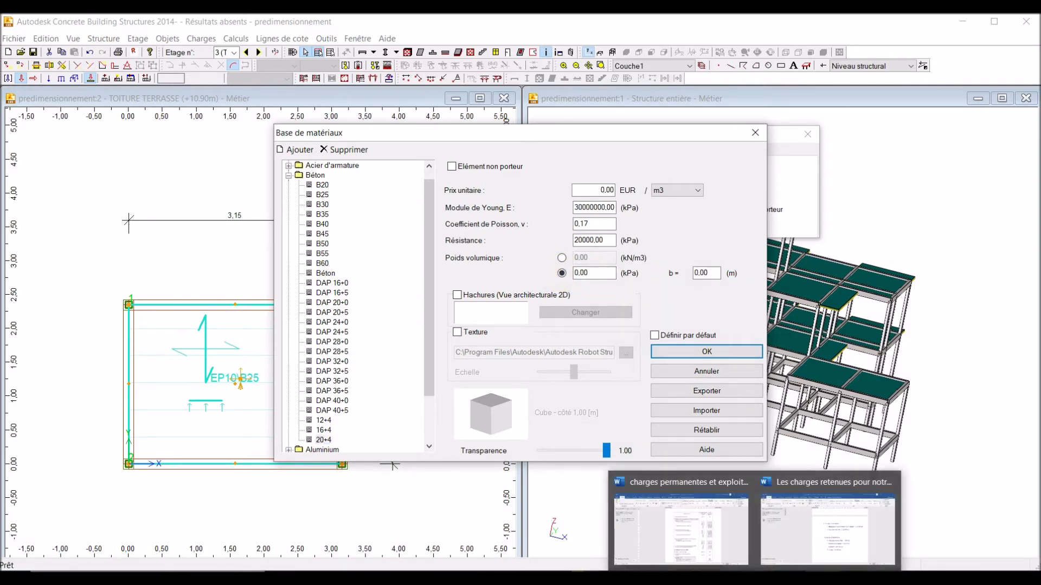
left_click(796, 555)
left_click(452, 341)
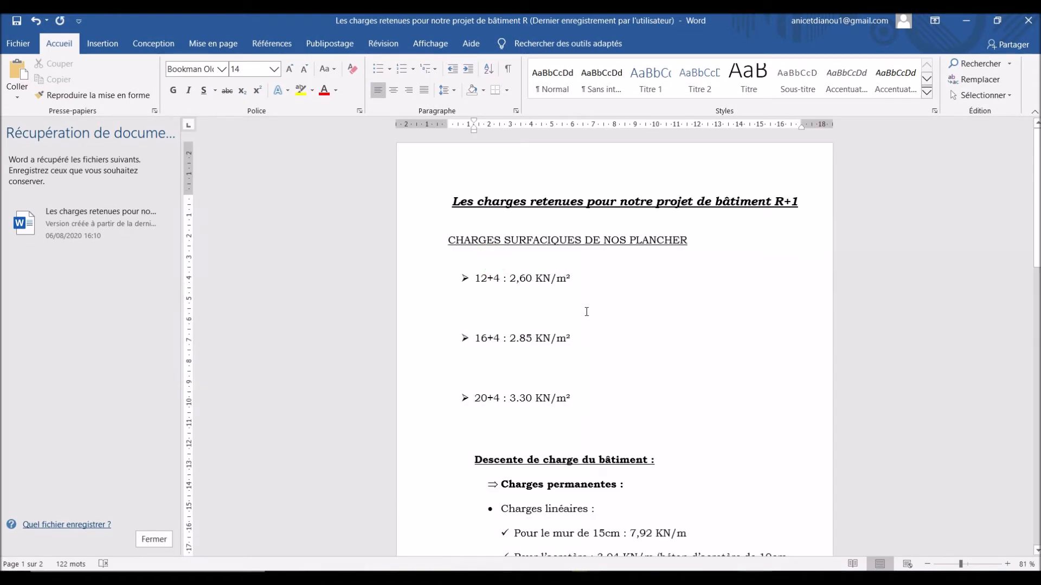
left_click(477, 410)
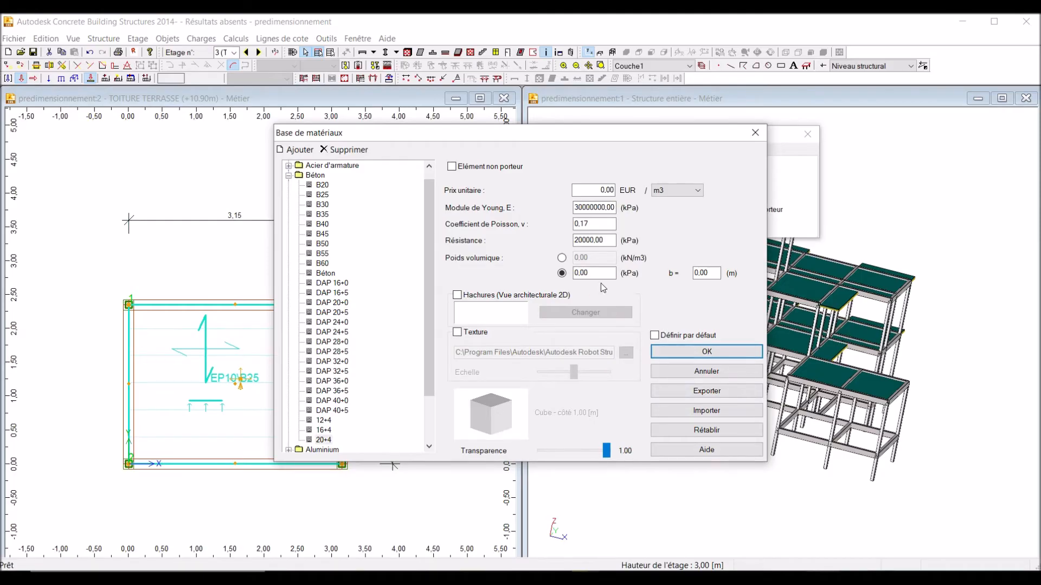
Set the 20+4 material's surface weight to 3.3 kPa and its thickness b to 0.24 m, and save the material database.
double_click(596, 273)
type("3")
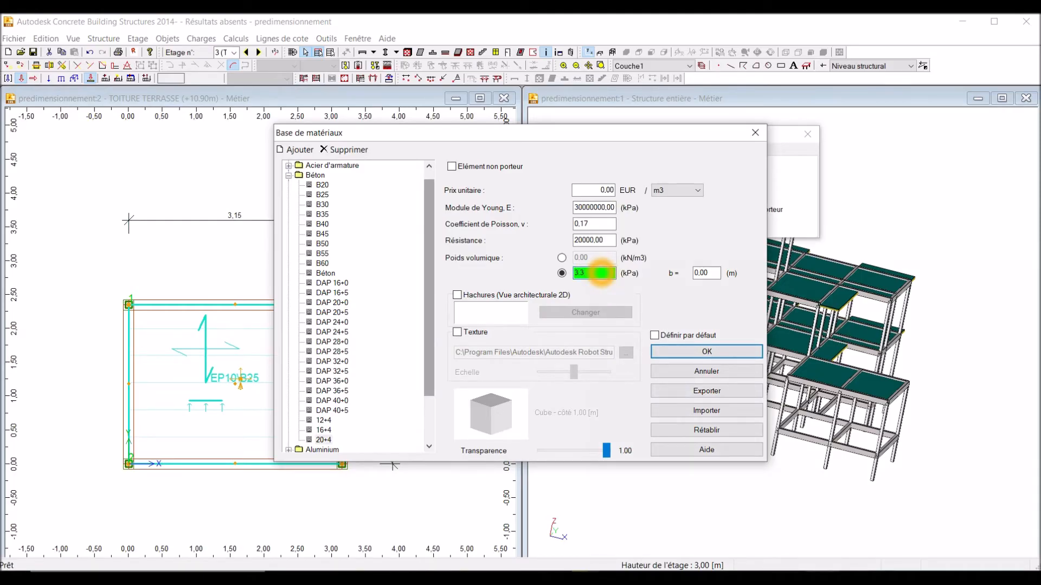
type(".3")
left_click(715, 273)
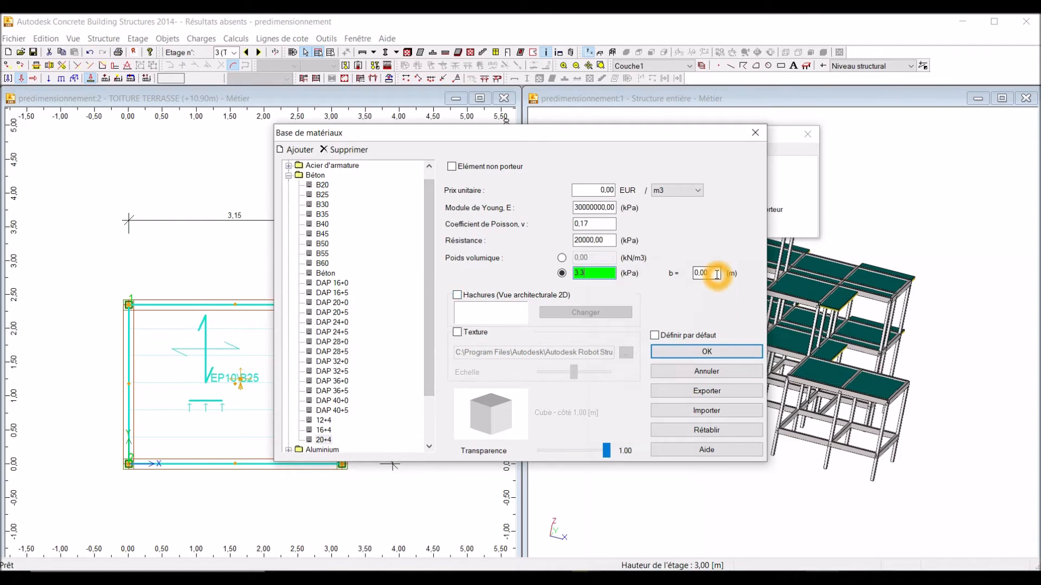
left_click_drag(716, 274, 689, 283)
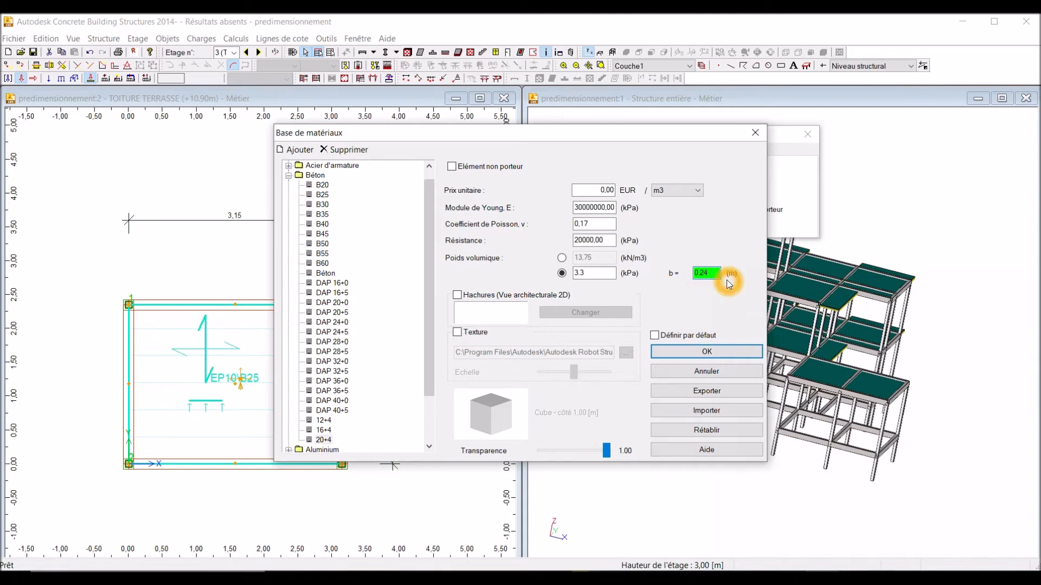
left_click(537, 383)
left_click(711, 352)
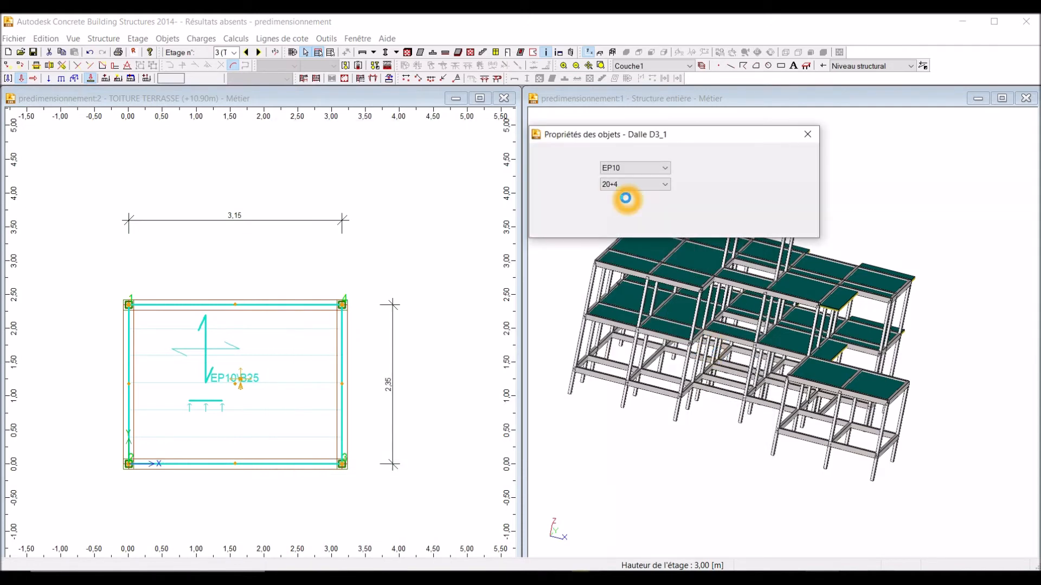
Assign the 12+4 material to the selected roof terrace slab.
left_click(588, 259)
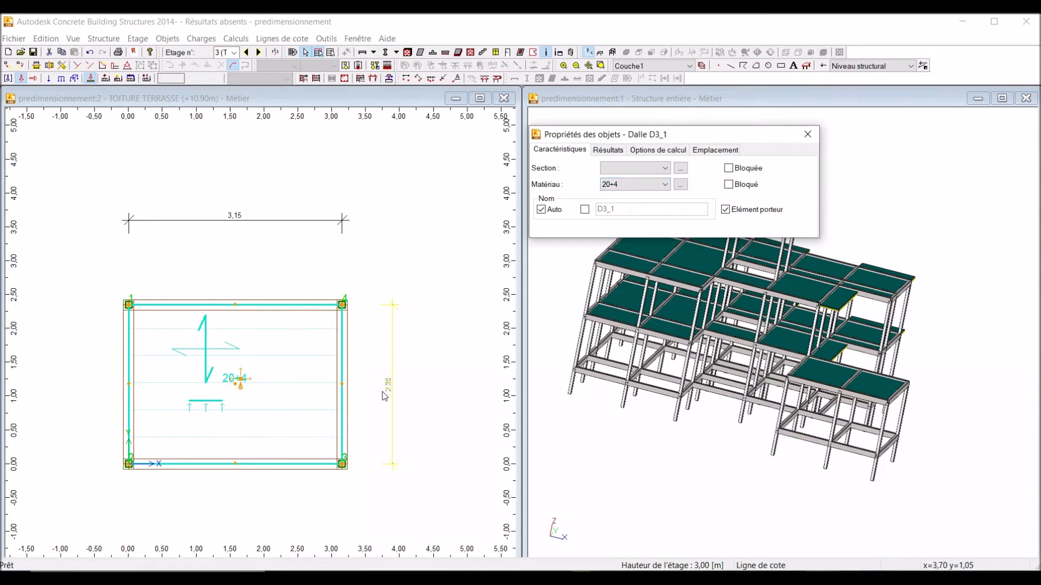
left_click(665, 185)
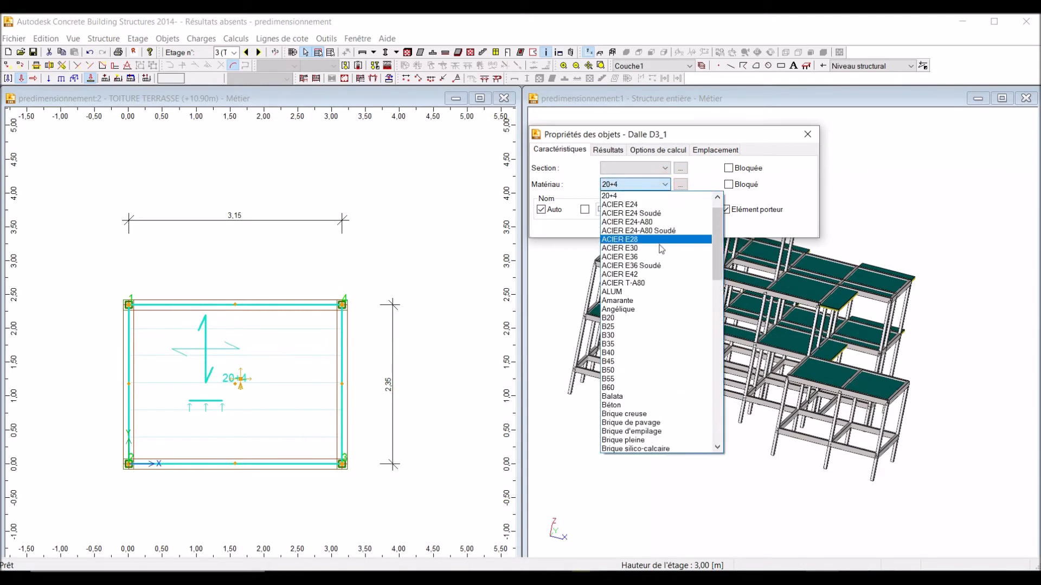
scroll(658, 352, "up", 1)
left_click(623, 199)
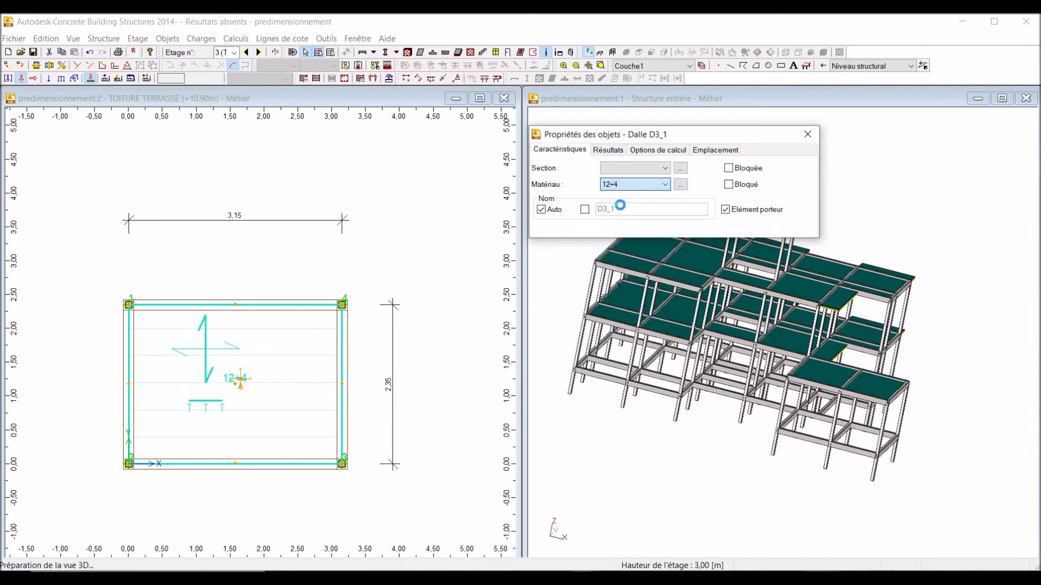
scroll(249, 388, "up", 4)
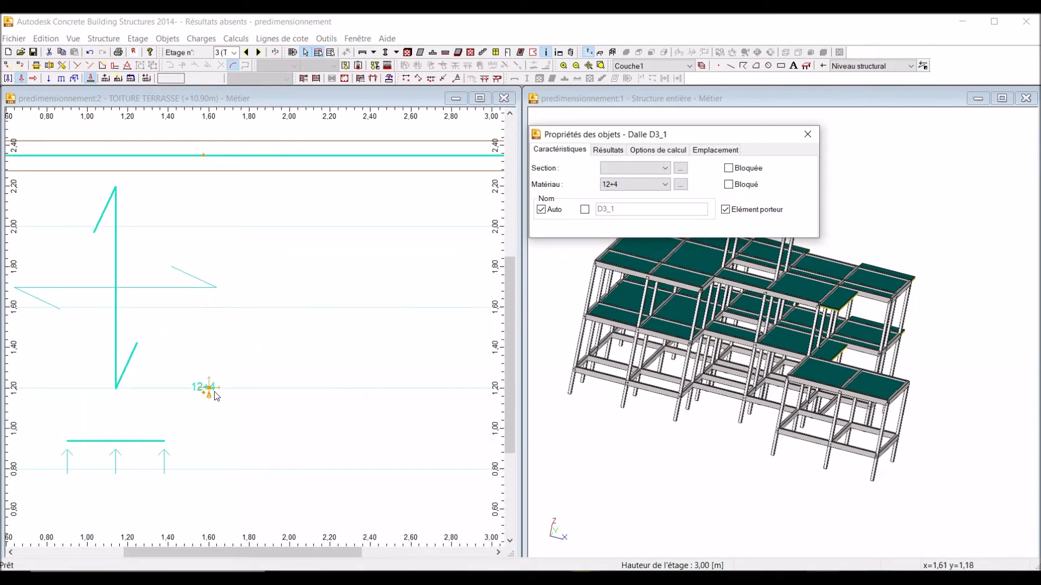
scroll(214, 395, "down", 3)
left_click(233, 385)
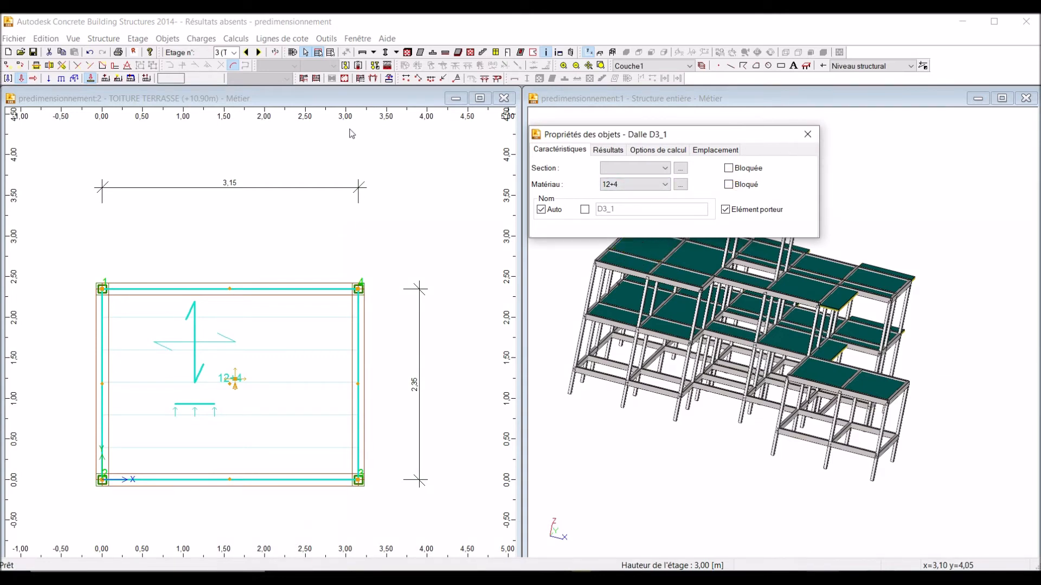
Examine the slab layouts and spans on the R+1 floor and the RDC floor below it.
left_click(330, 101)
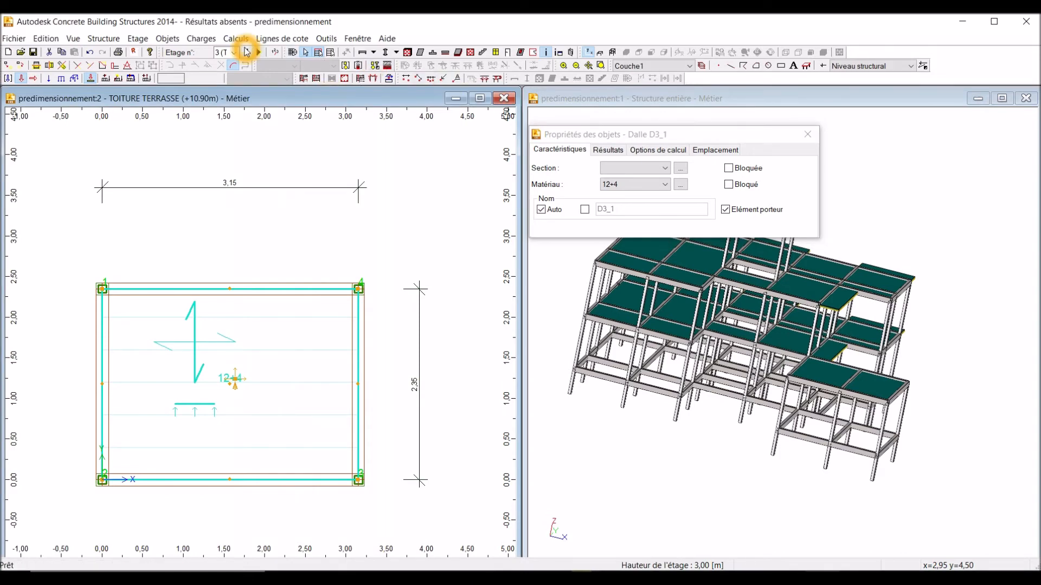
left_click(248, 53)
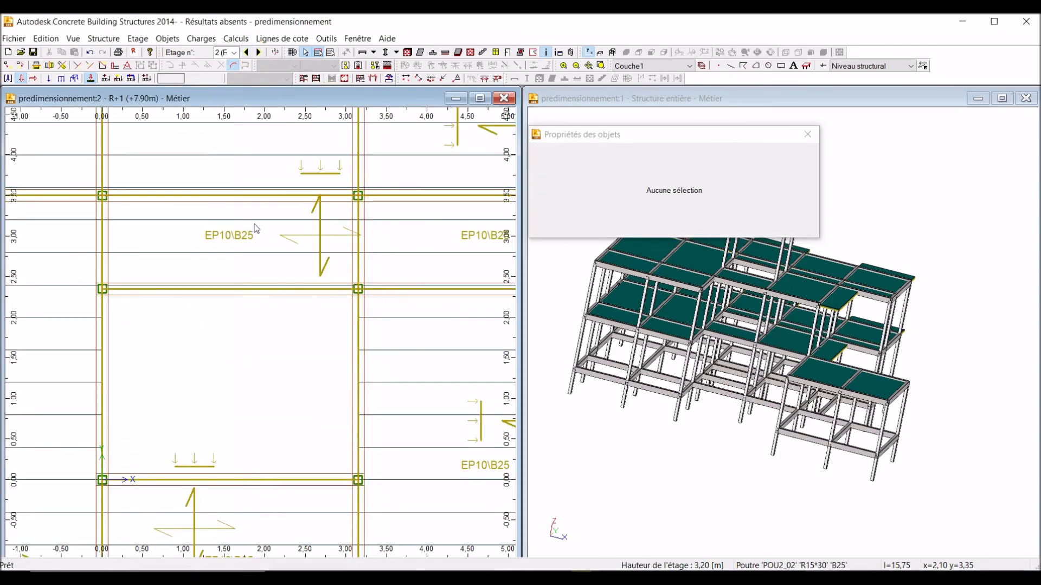
scroll(249, 258, "down", 5)
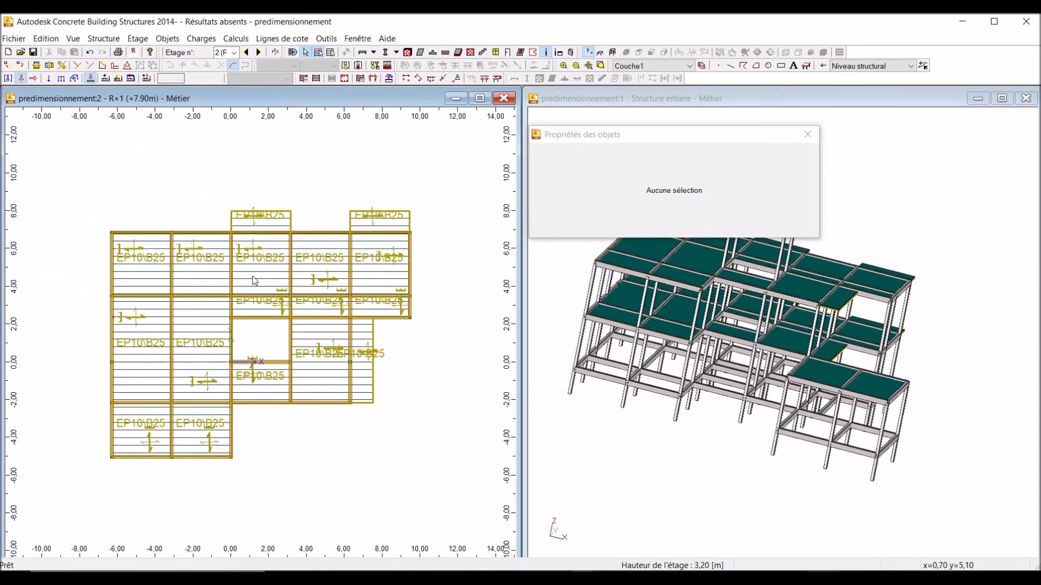
scroll(254, 230, "up", 1)
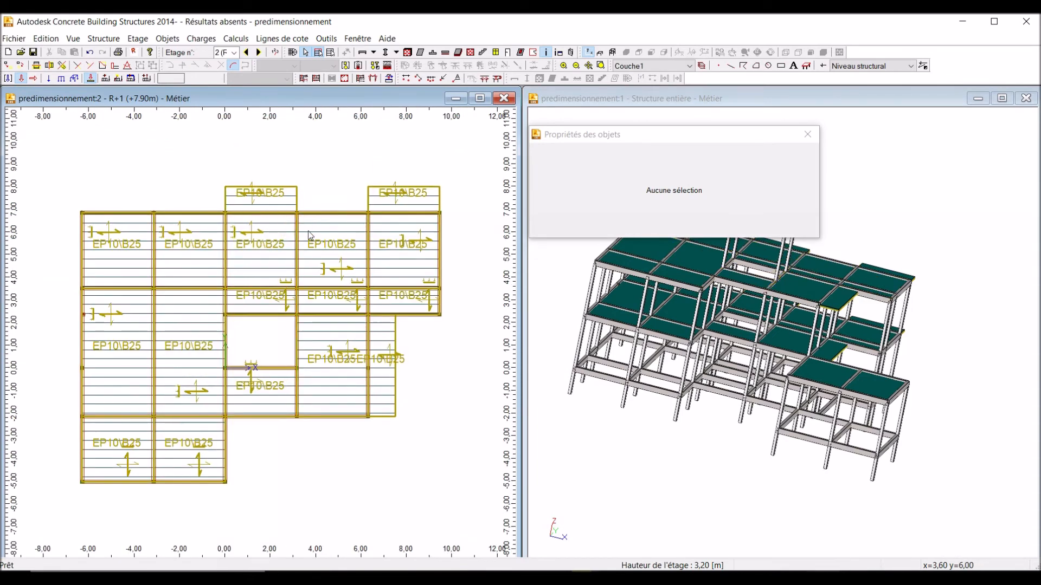
scroll(388, 202, "up", 1)
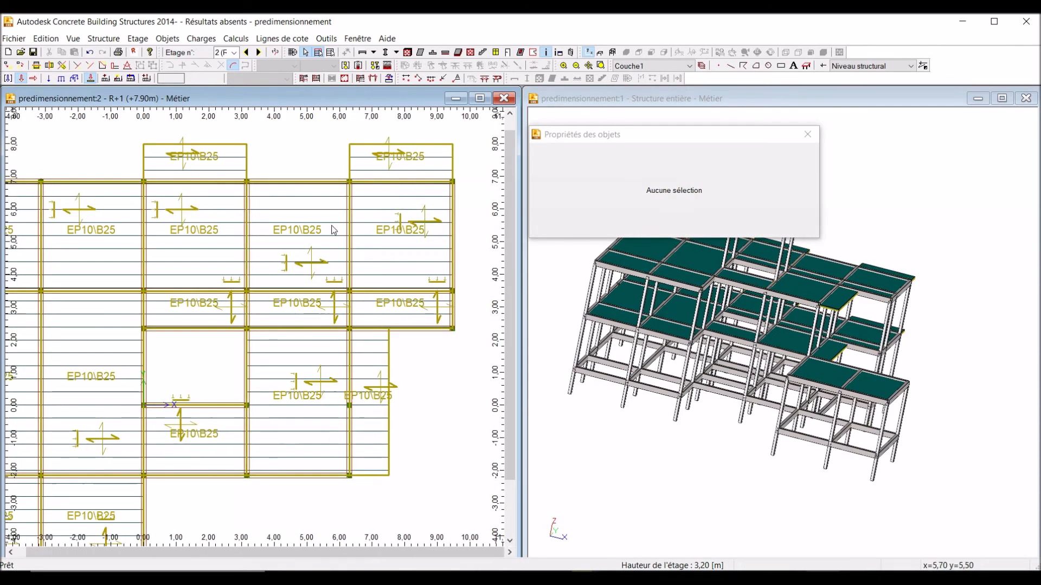
scroll(388, 202, "down", 1)
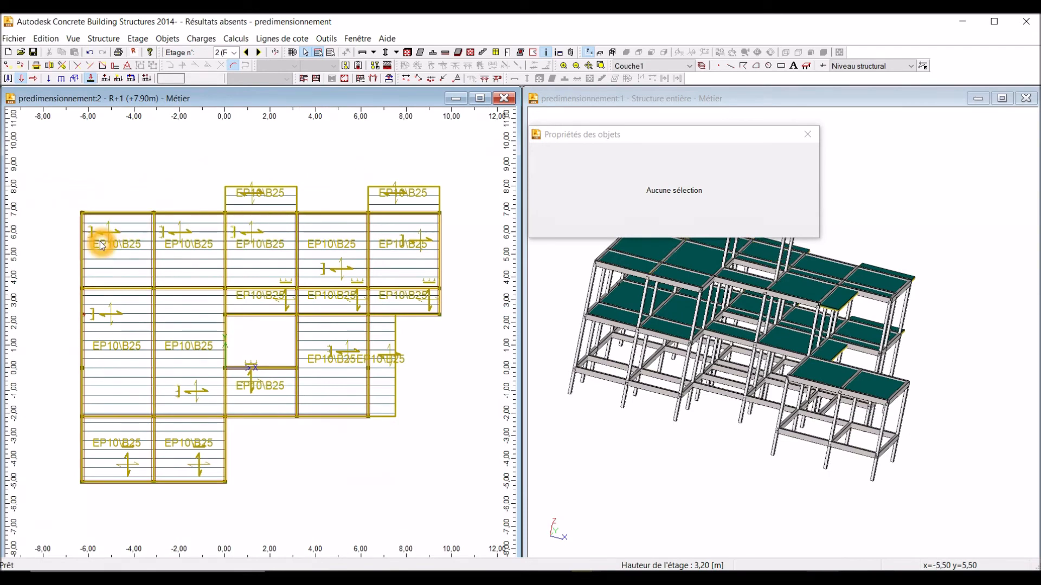
scroll(103, 234, "up", 1)
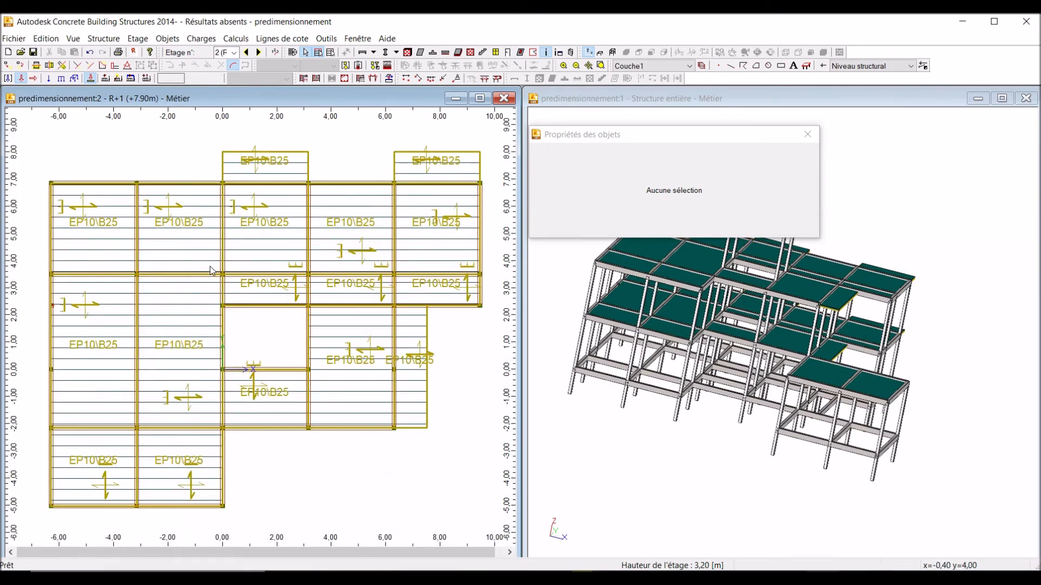
left_click(247, 52)
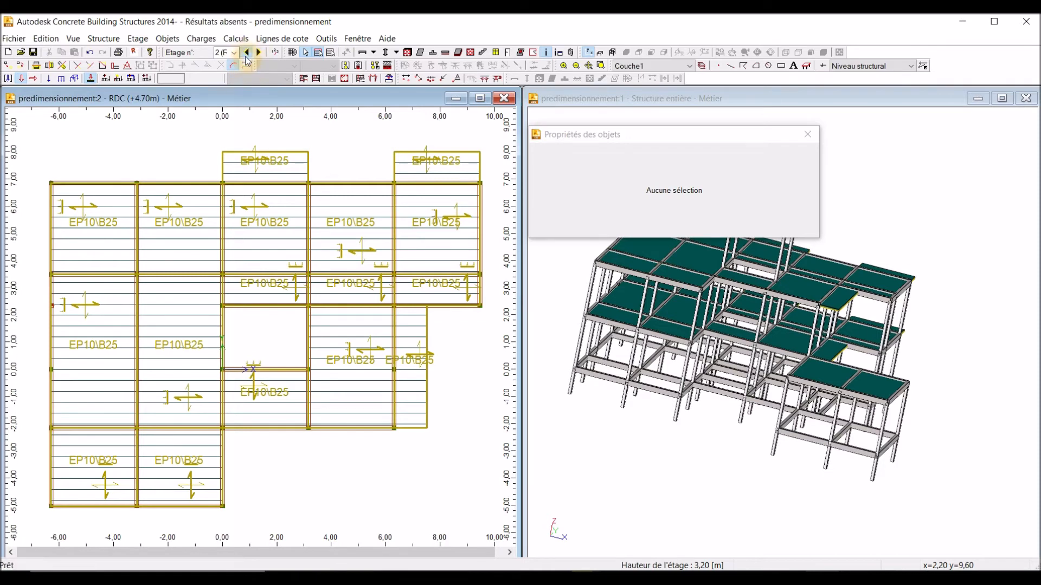
scroll(206, 294, "down", 1)
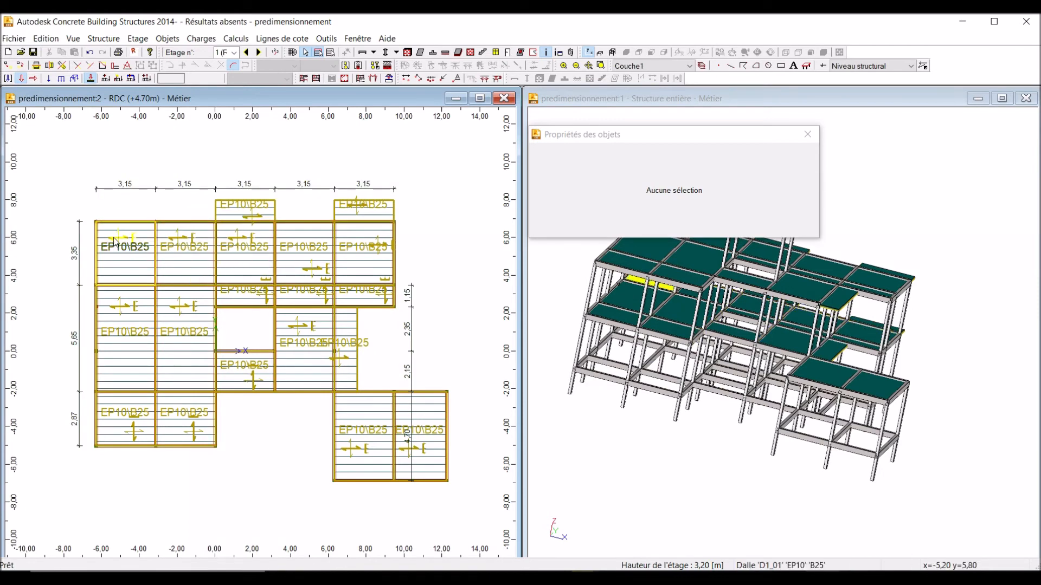
scroll(135, 238, "up", 1)
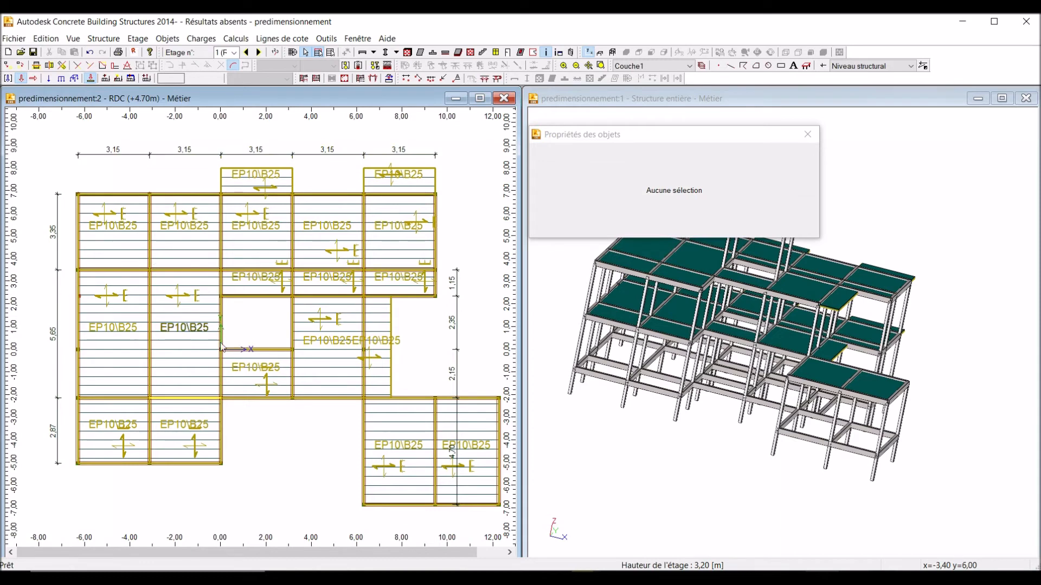
Open the Windows Calculator and divide the 315 cm slab span by 22.5 to estimate the floor thickness.
left_click(580, 491)
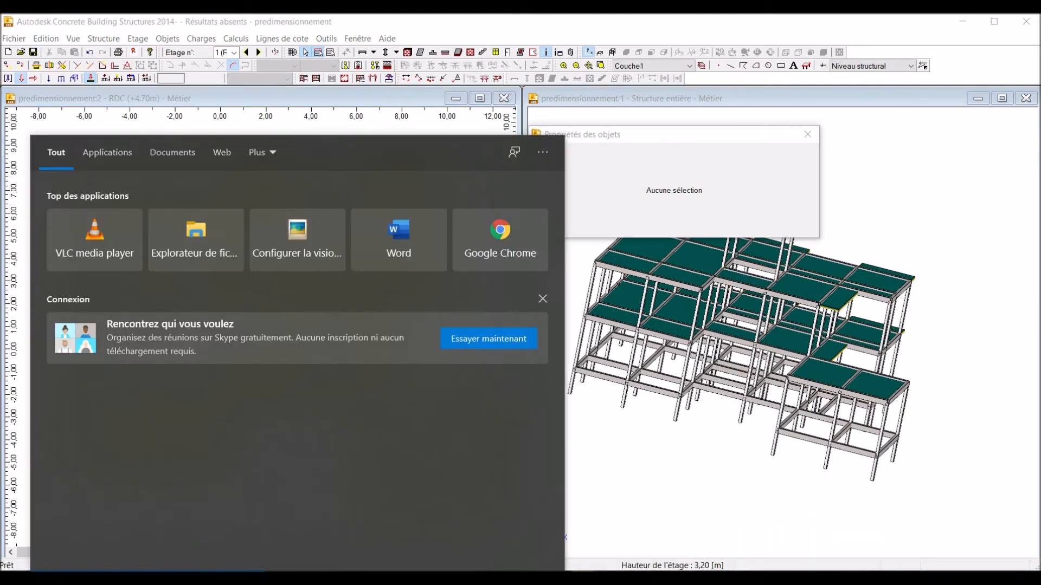
type("ca")
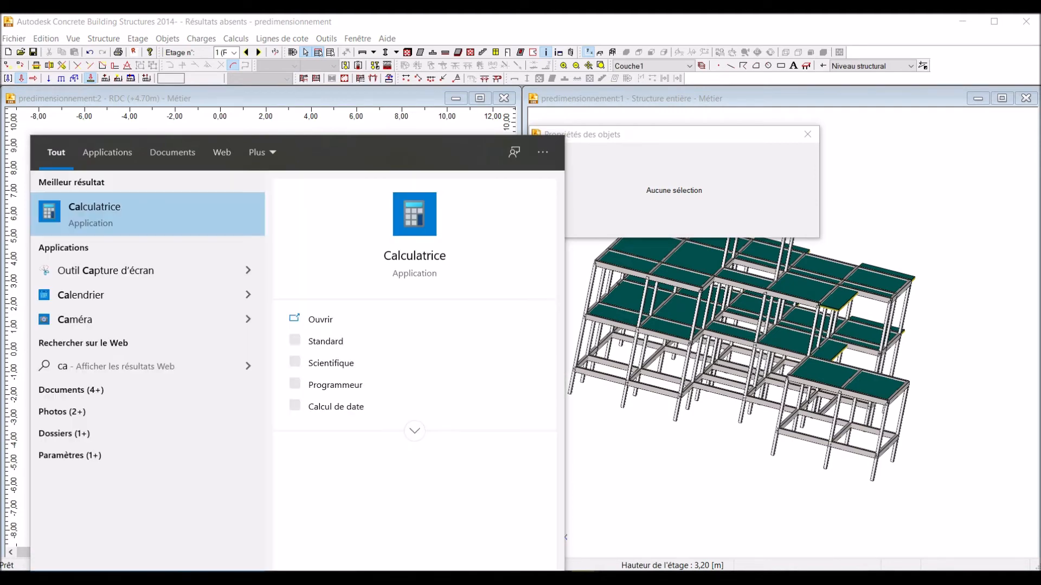
left_click(105, 215)
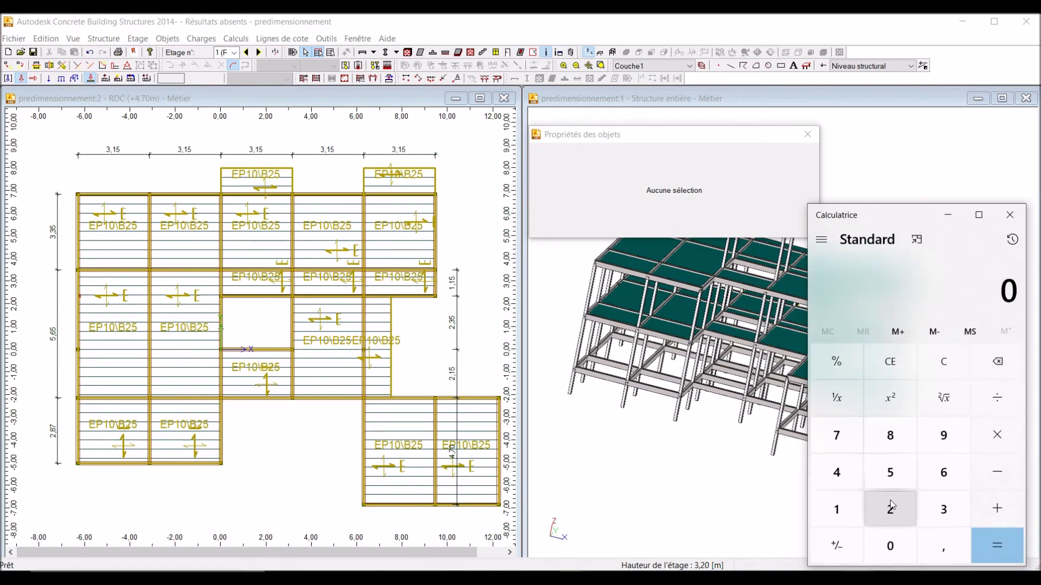
left_click(946, 511)
left_click(839, 511)
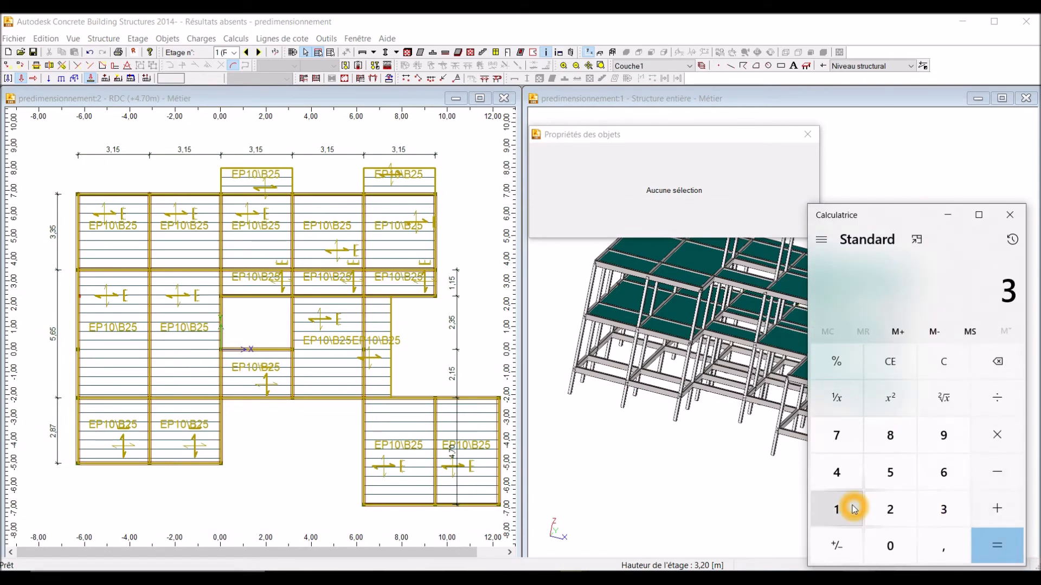
left_click(894, 473)
left_click(996, 398)
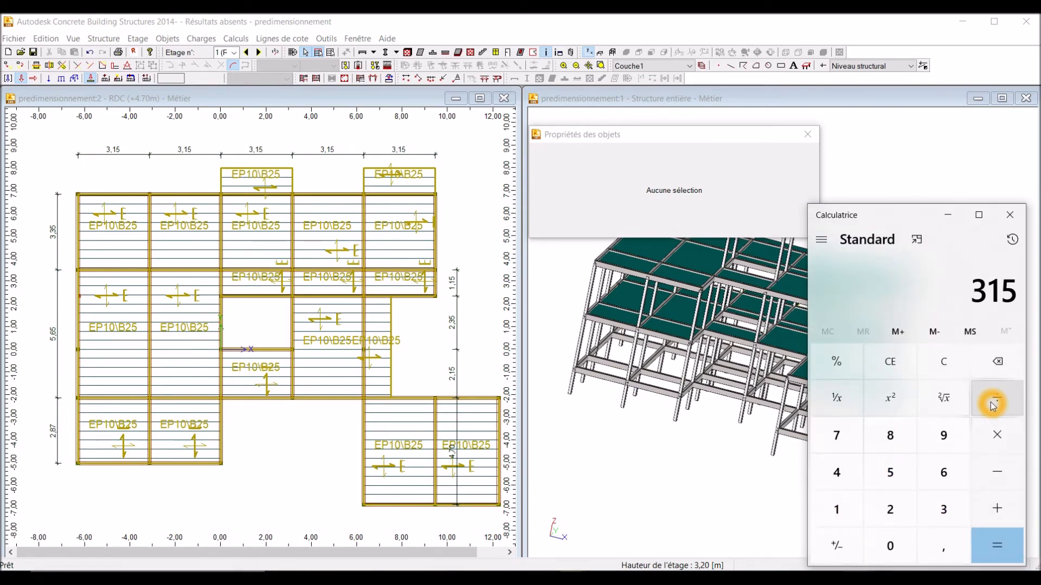
left_click(908, 521)
left_click(903, 523)
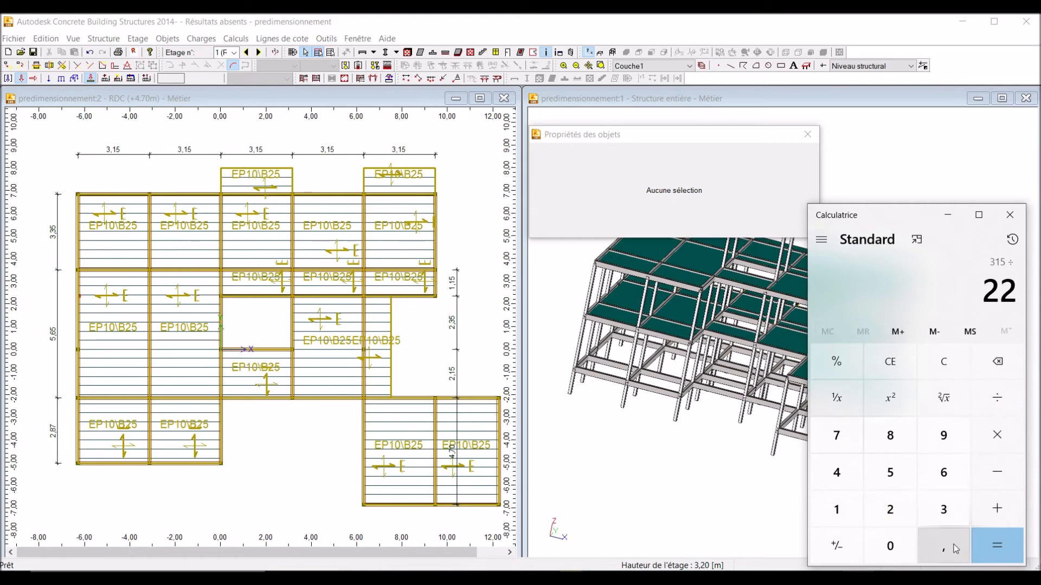
left_click(943, 543)
left_click(892, 473)
left_click(997, 543)
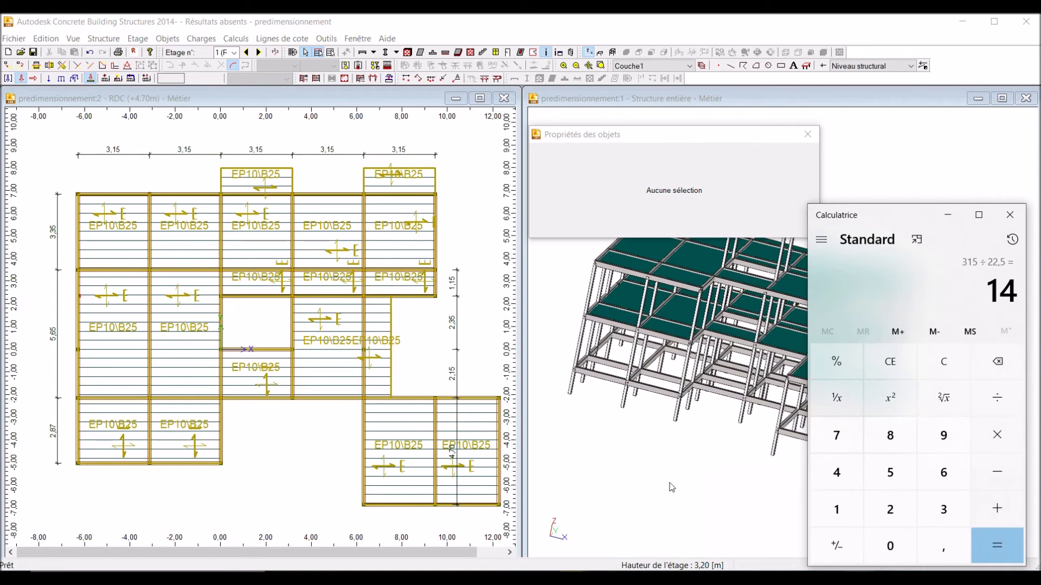
left_click(664, 509)
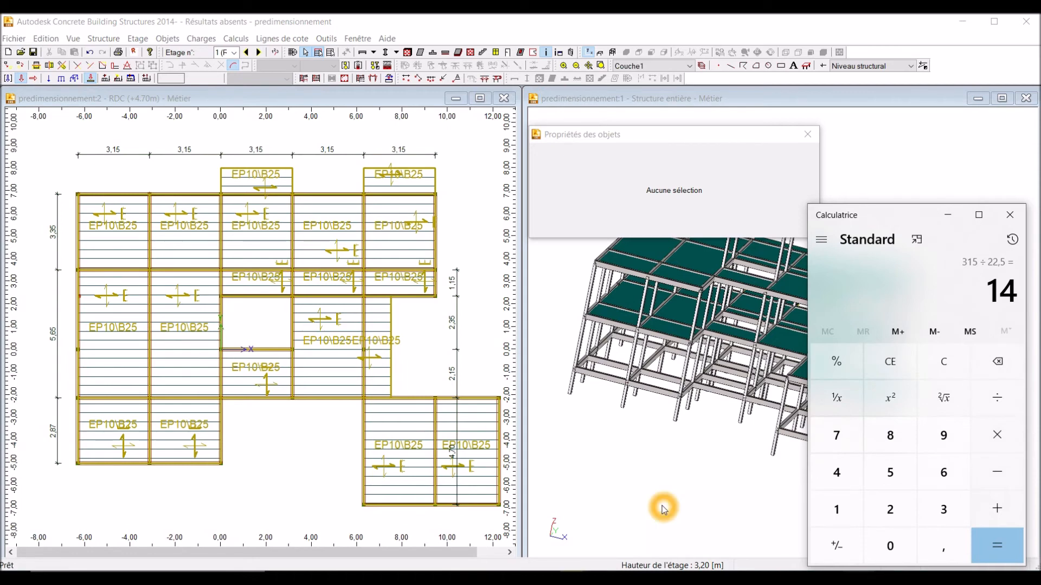
left_click(678, 496)
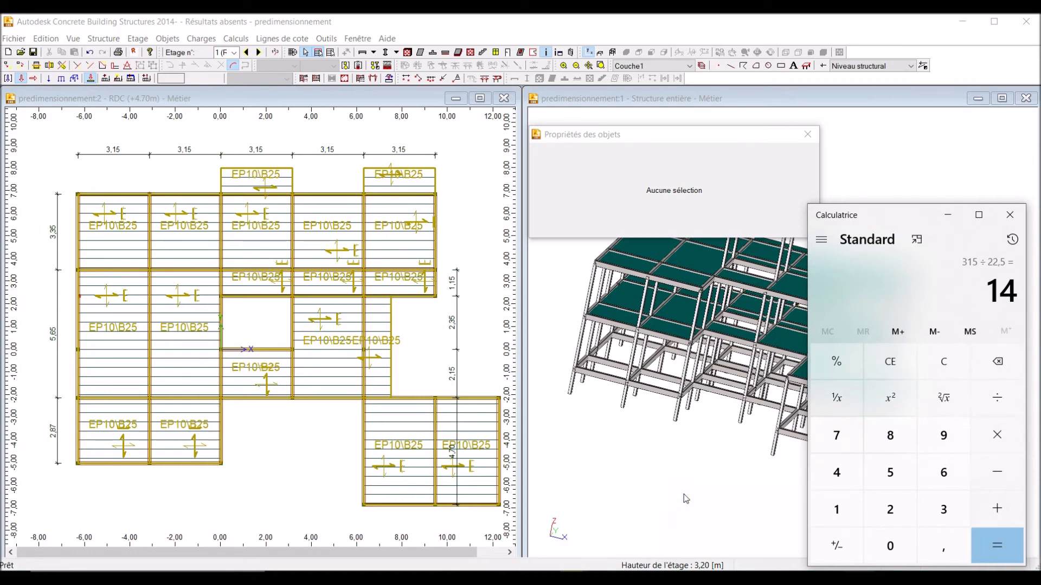
left_click(707, 503)
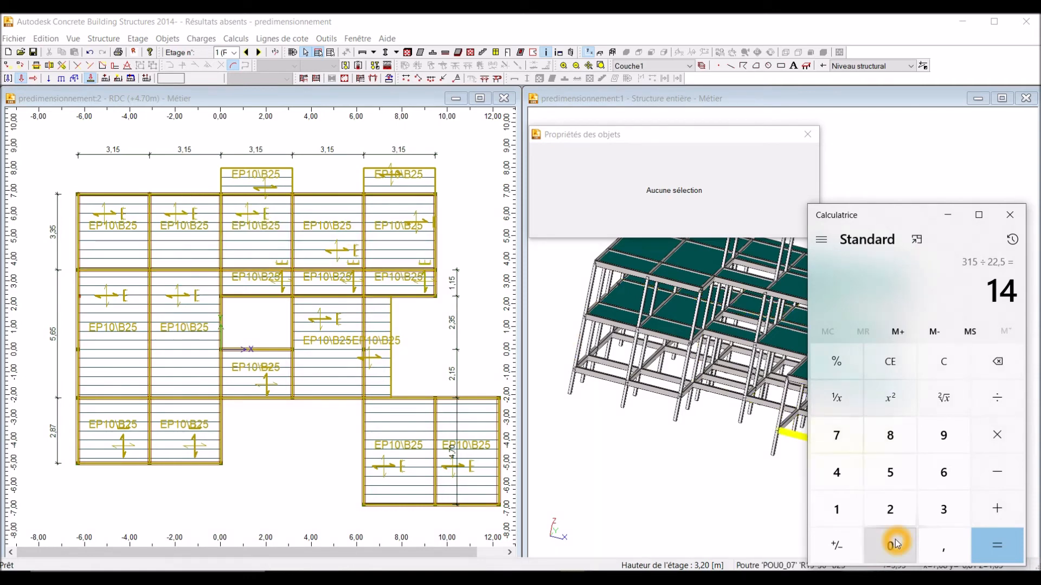
left_click(81, 258)
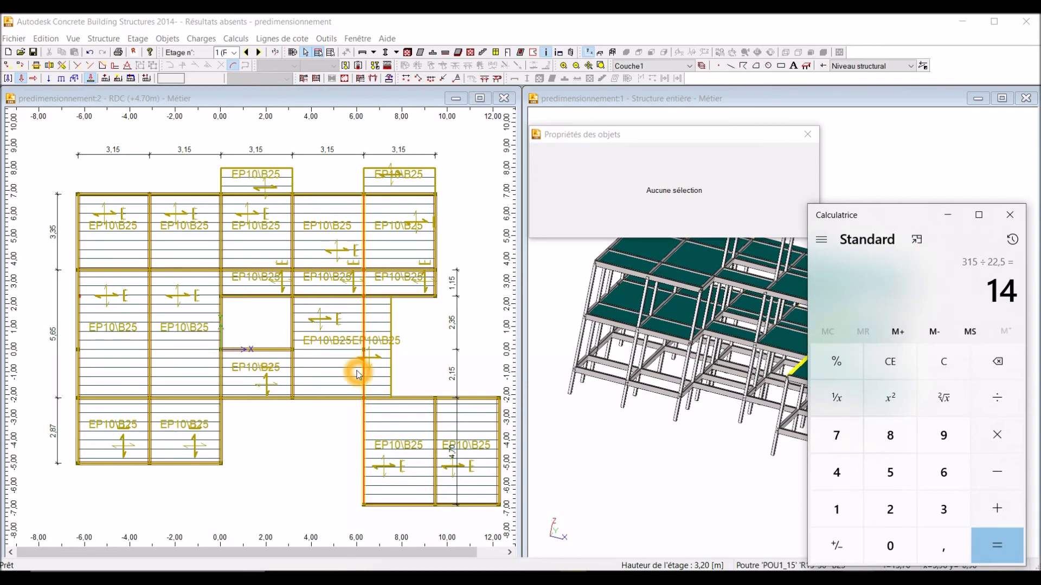
left_click(250, 330)
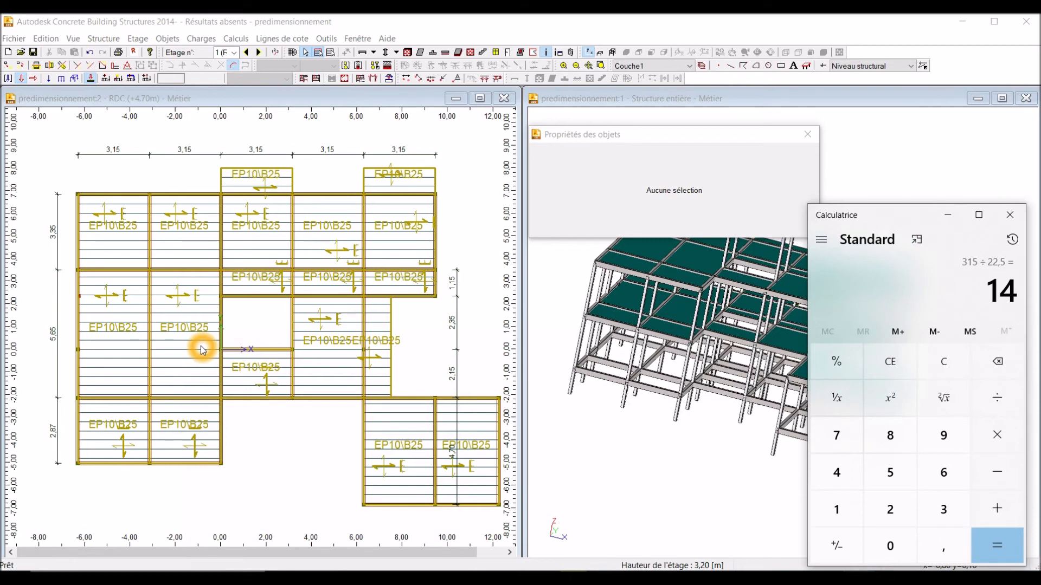
Divide 350 by 22.5 in the calculator to estimate the floor thickness for a 350 cm span.
left_click(904, 545)
left_click(833, 477)
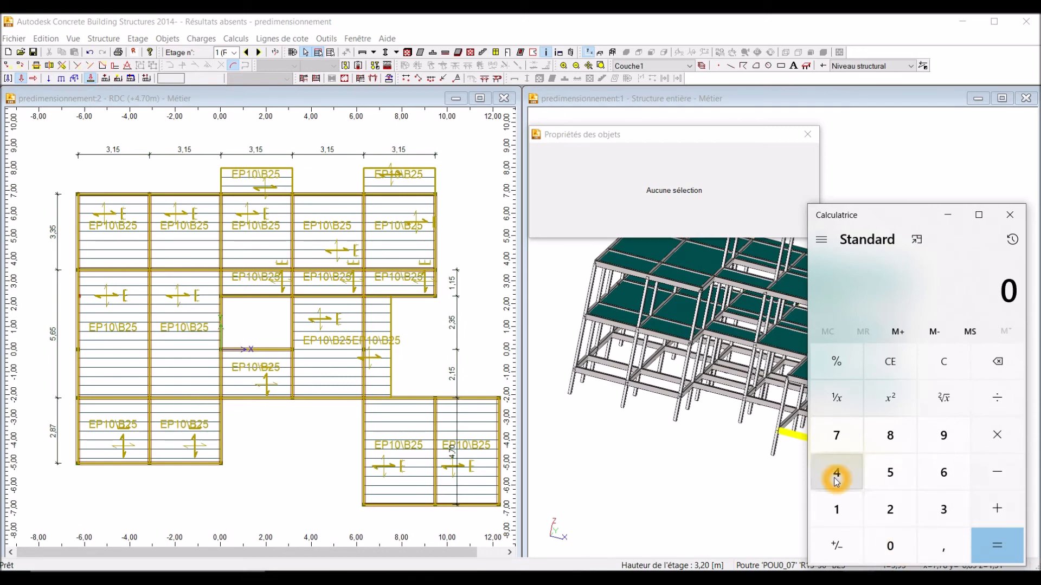
left_click(936, 512)
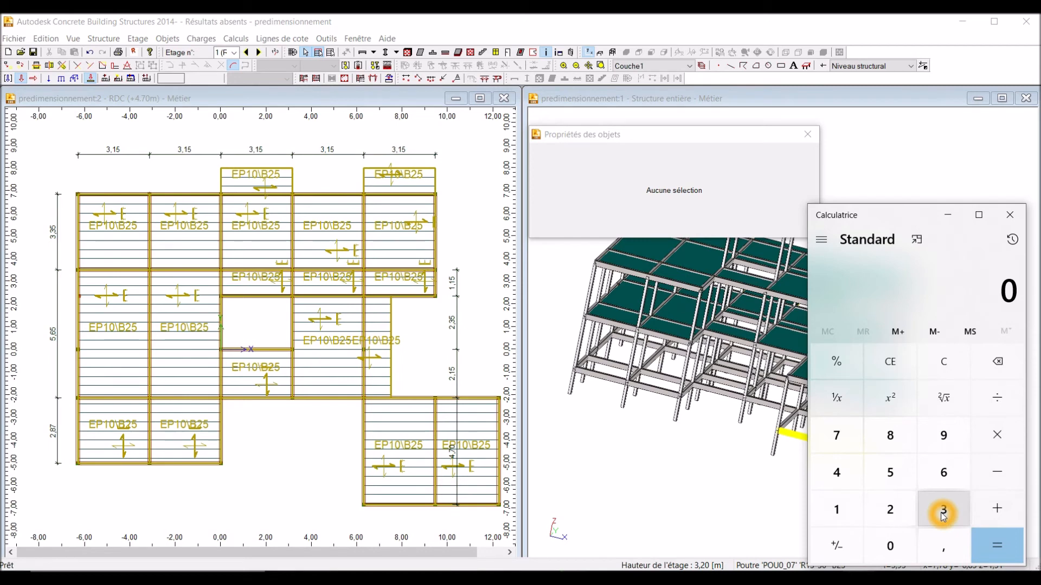
left_click(903, 476)
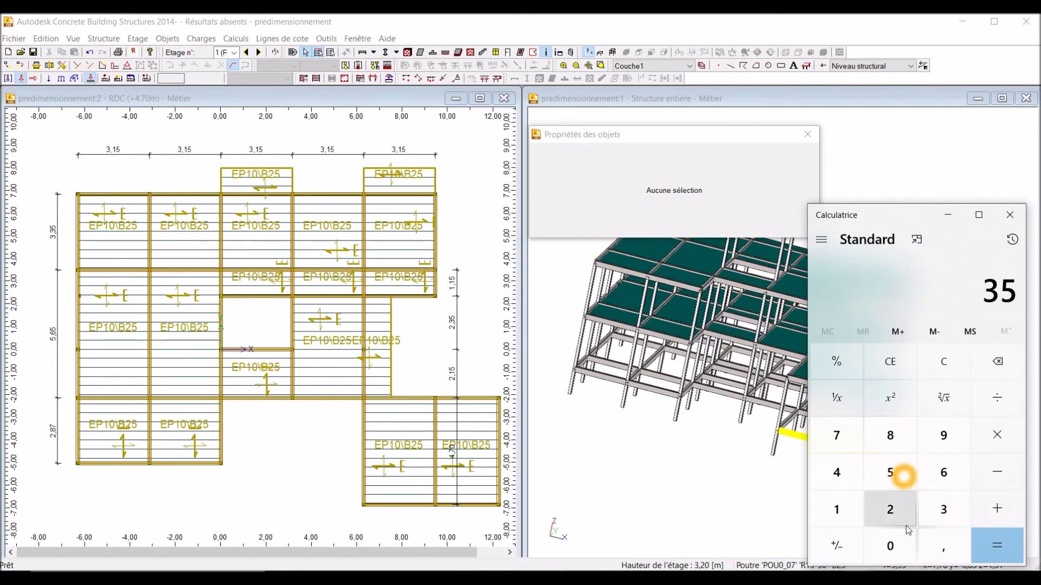
left_click(899, 544)
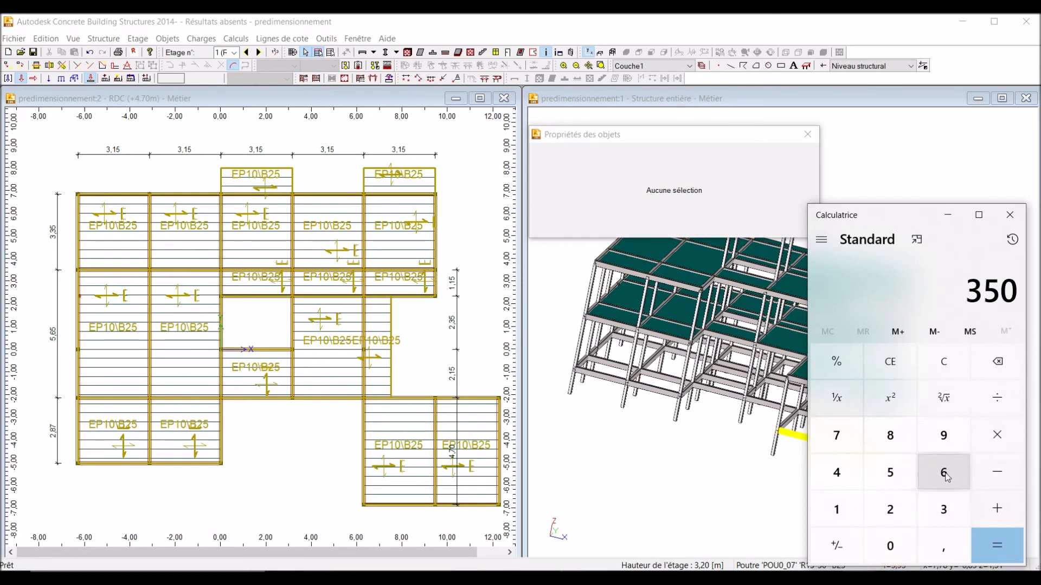
left_click(998, 399)
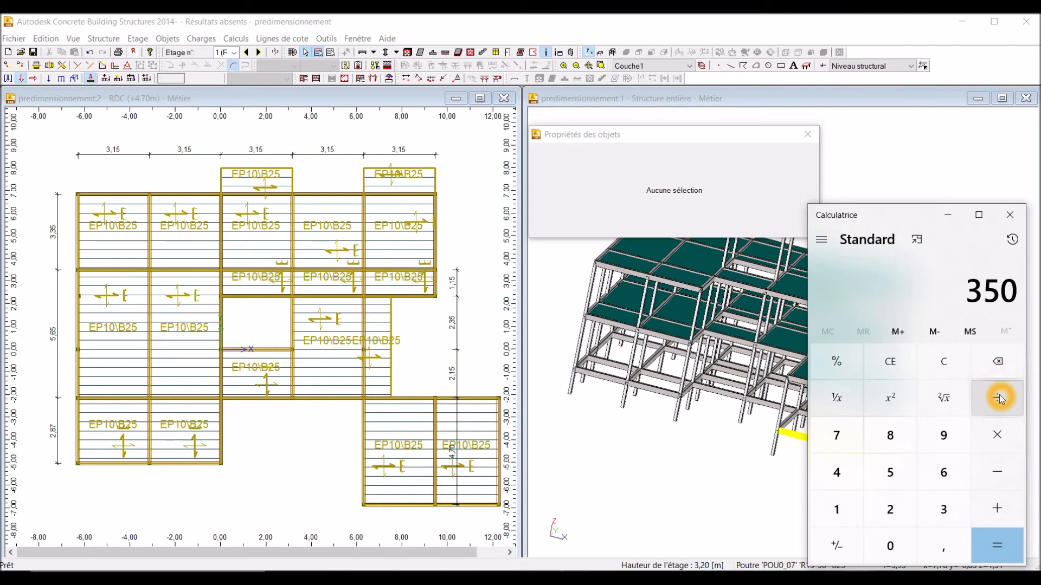
left_click(999, 400)
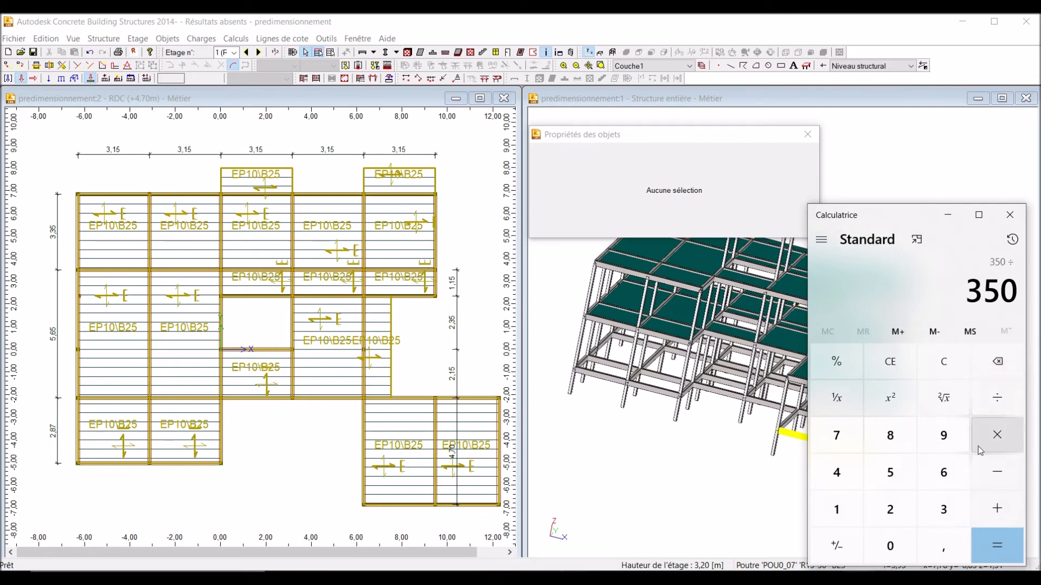
left_click(893, 515)
left_click(894, 515)
left_click(943, 546)
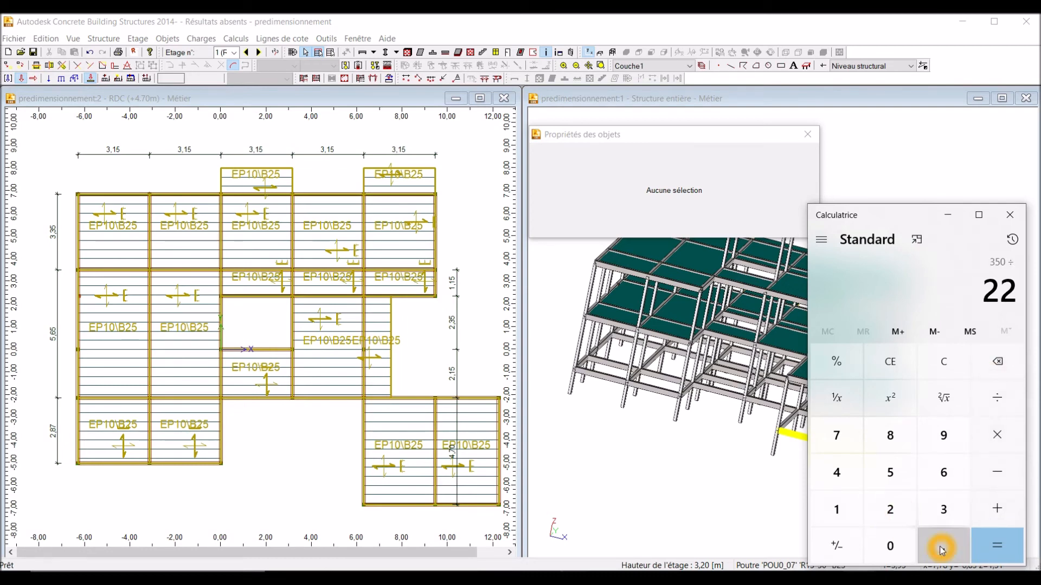
left_click(847, 477)
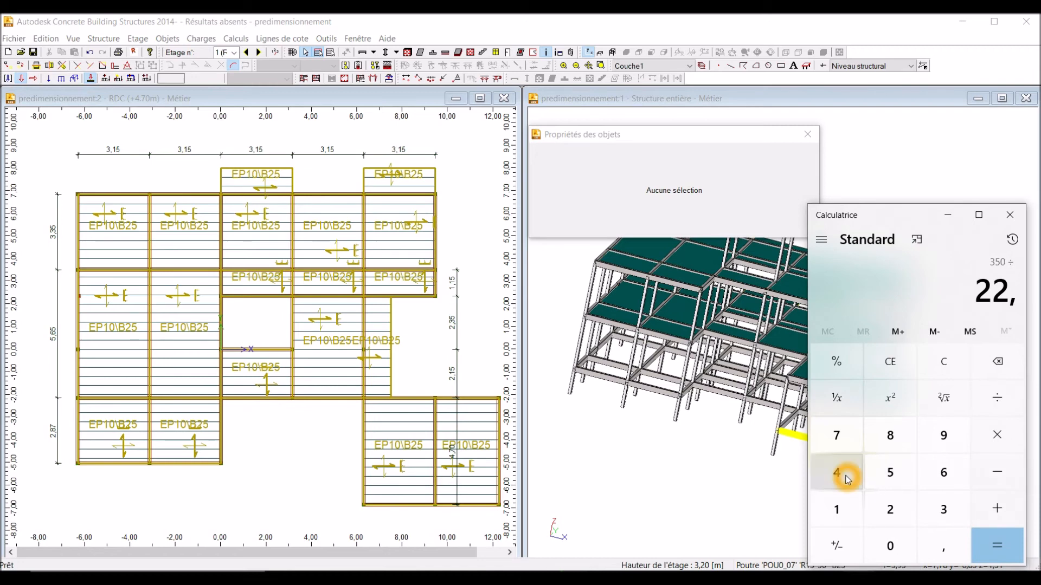
left_click(889, 472)
left_click(974, 554)
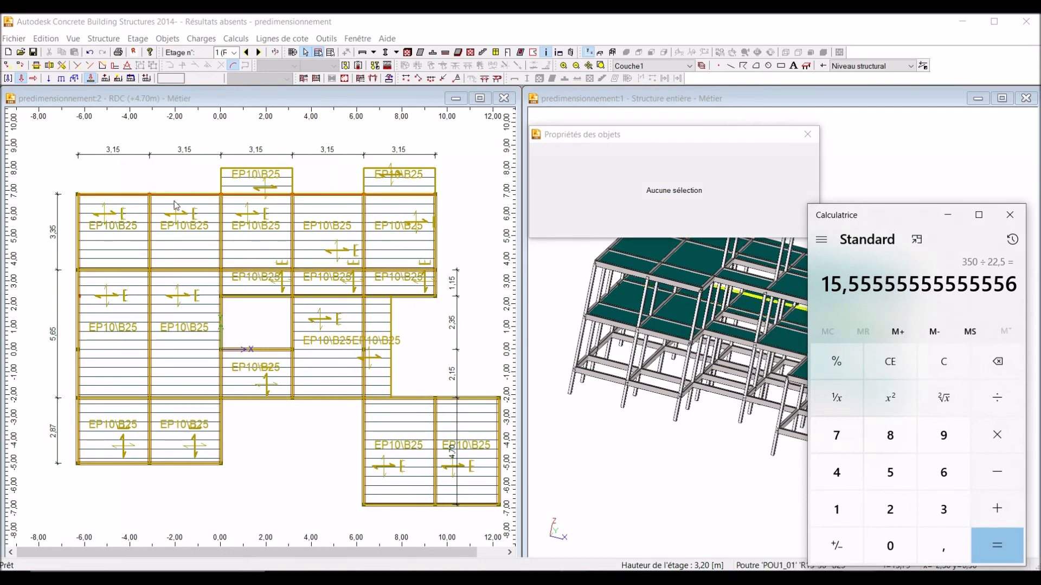
Divide the 3.15 m slab span by 22.5 in the calculator to get the floor thickness in metres.
left_click(895, 545)
left_click(944, 510)
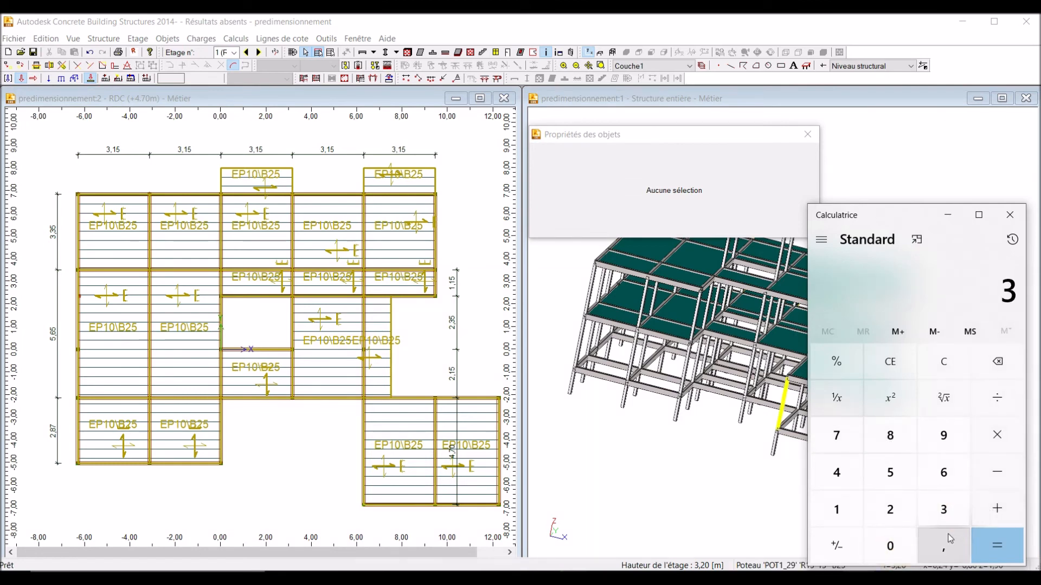
left_click(944, 546)
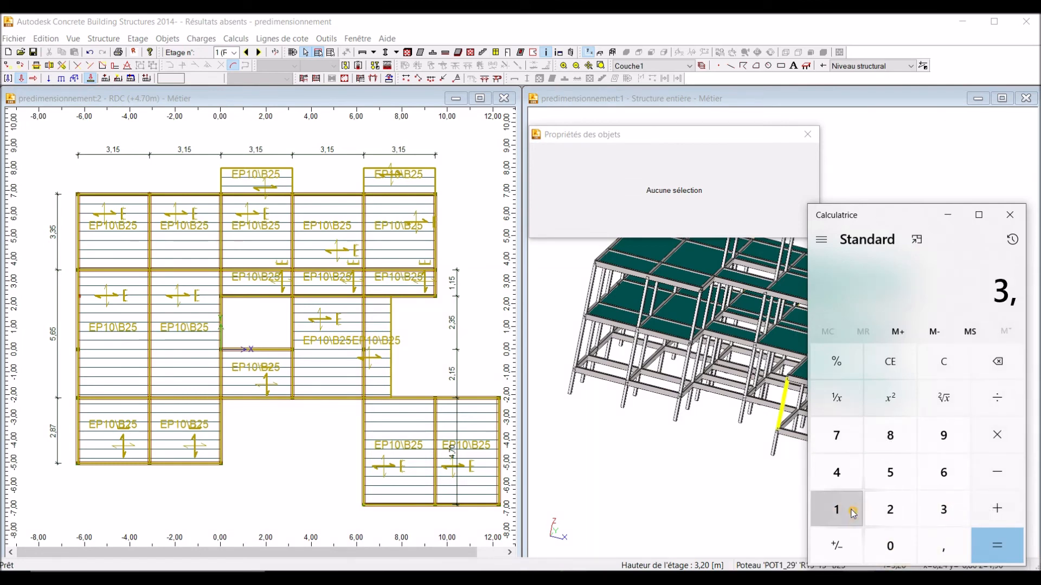
left_click(849, 511)
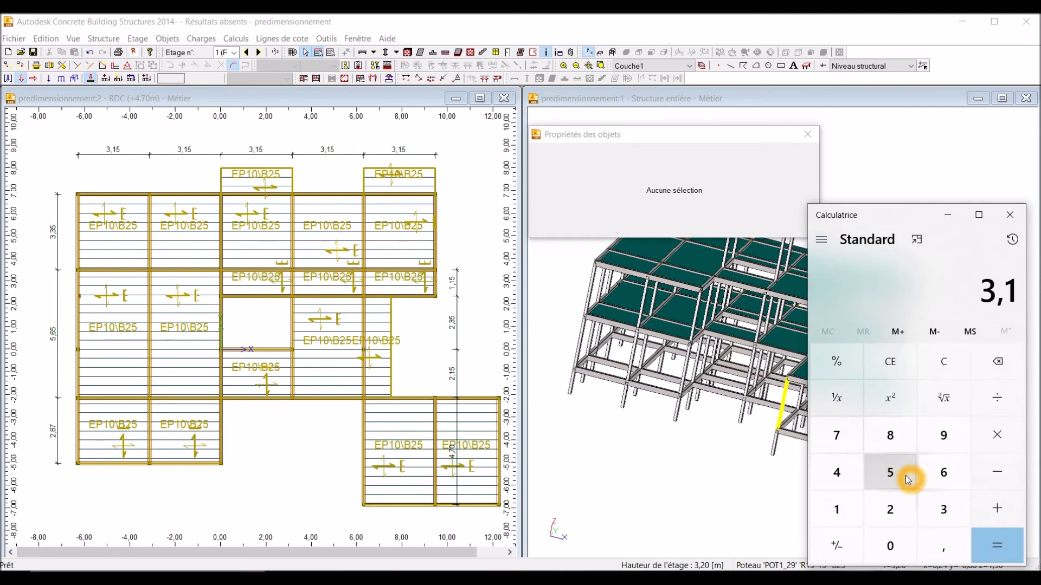
left_click(894, 477)
left_click(994, 402)
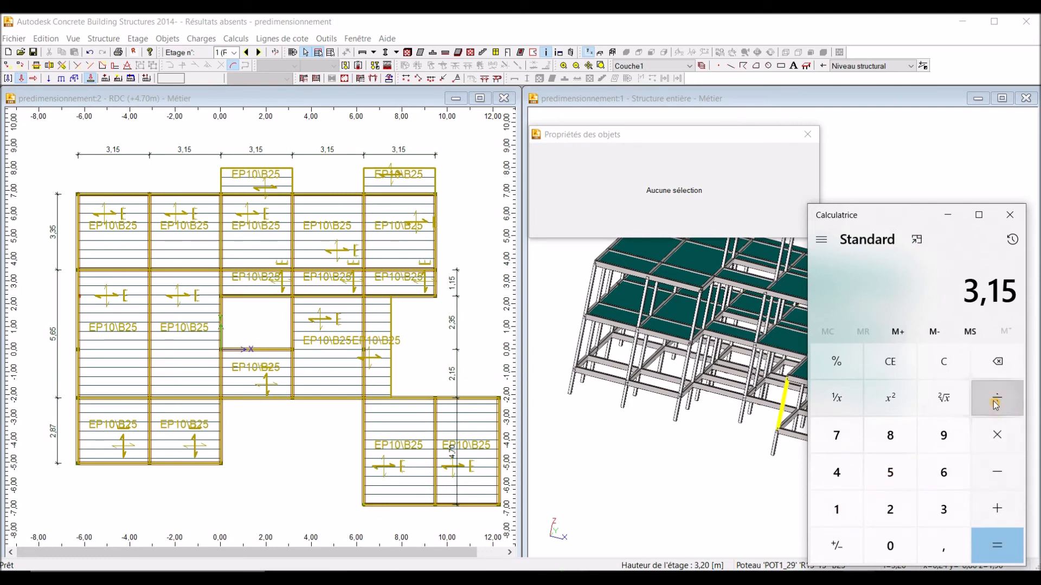
left_click(890, 509)
left_click(891, 509)
left_click(944, 547)
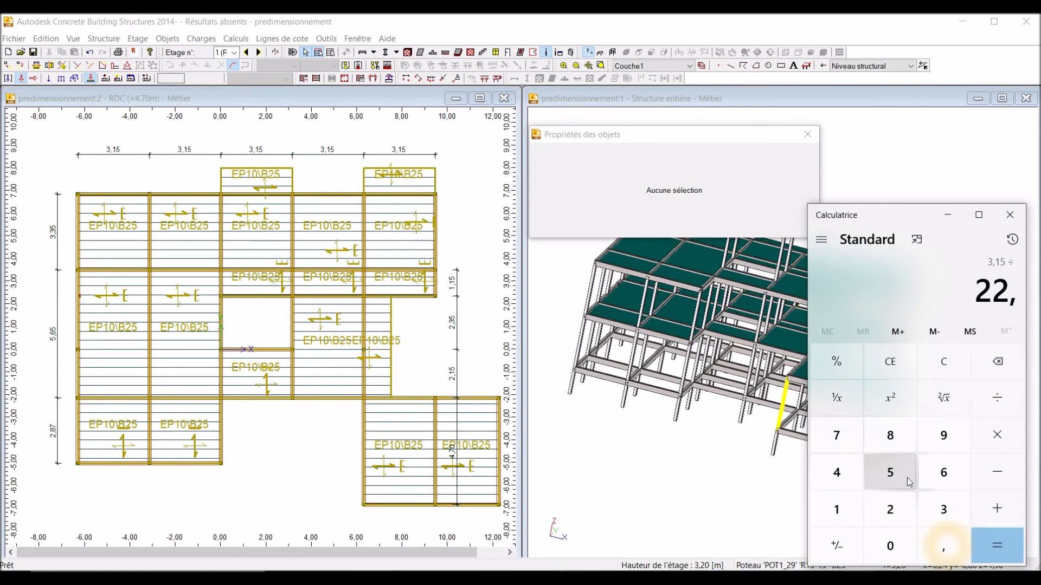
left_click(890, 471)
left_click(997, 550)
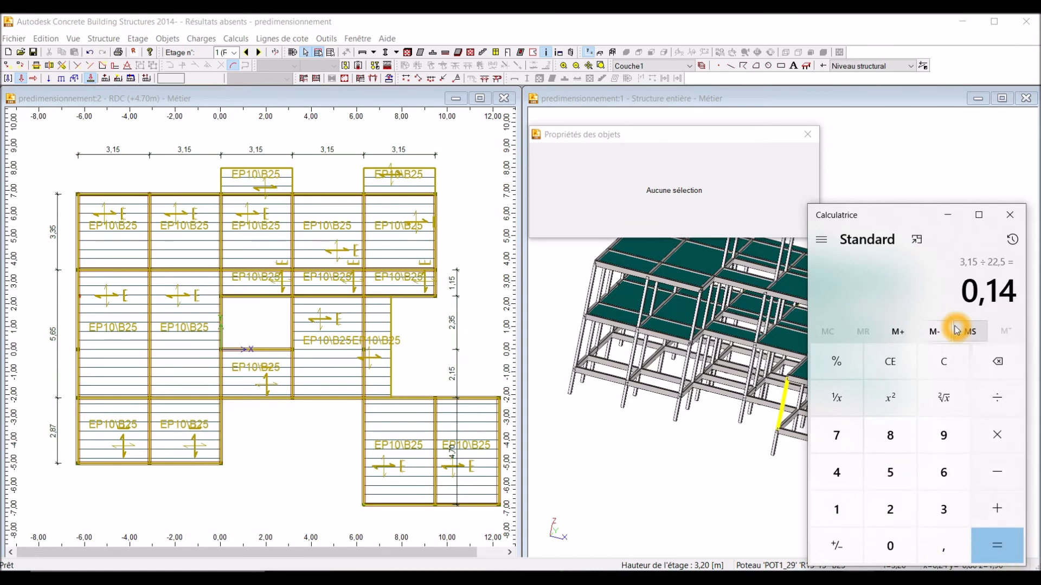
left_click(953, 285)
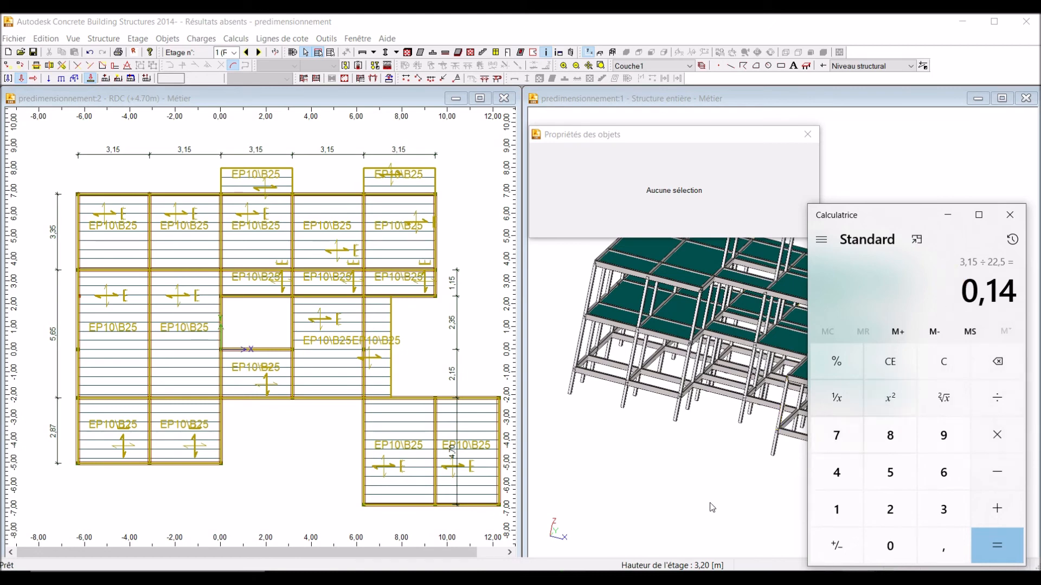
Return to the building model and select the five slabs of the 3.35 m deep row on the RDC floor plan.
left_click(568, 497)
left_click(396, 418)
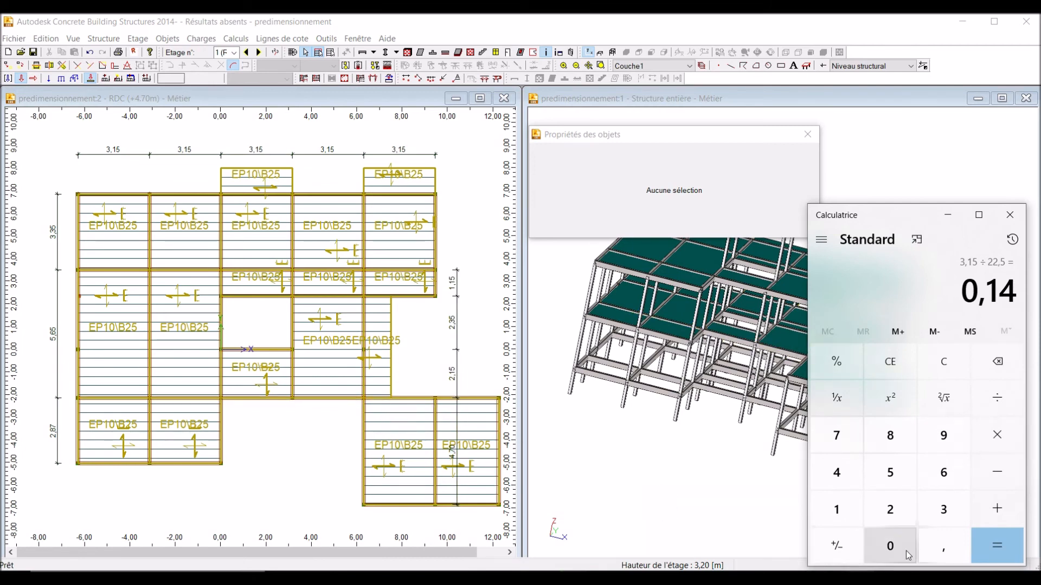
left_click(706, 535)
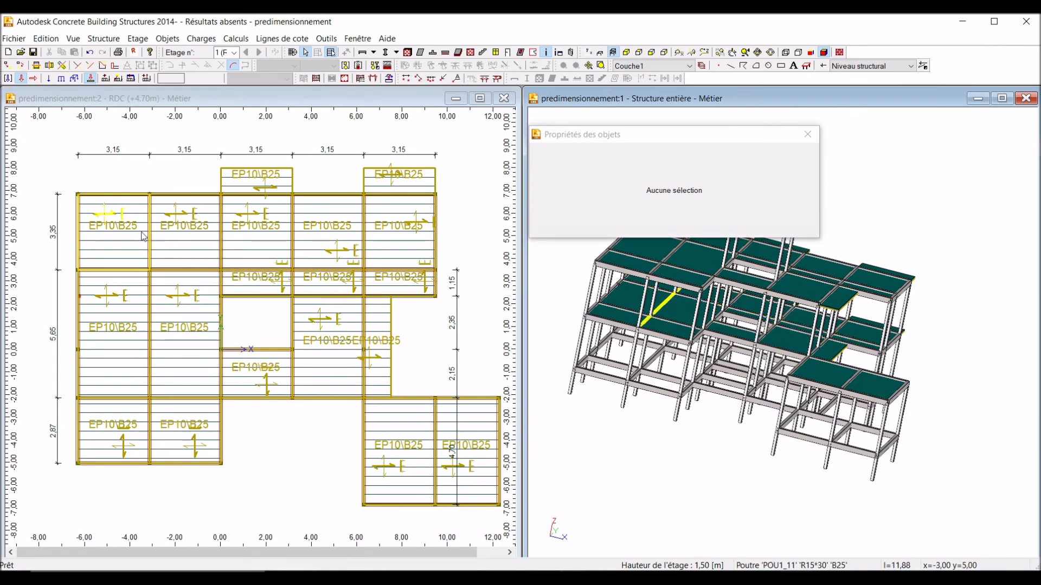
left_click(113, 217)
left_click(112, 216)
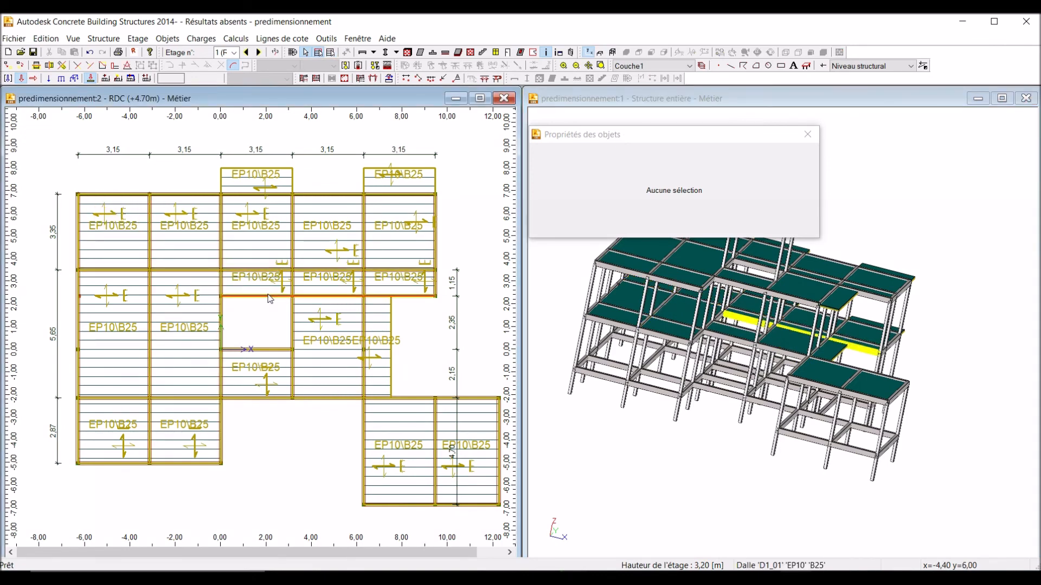
left_click(103, 218)
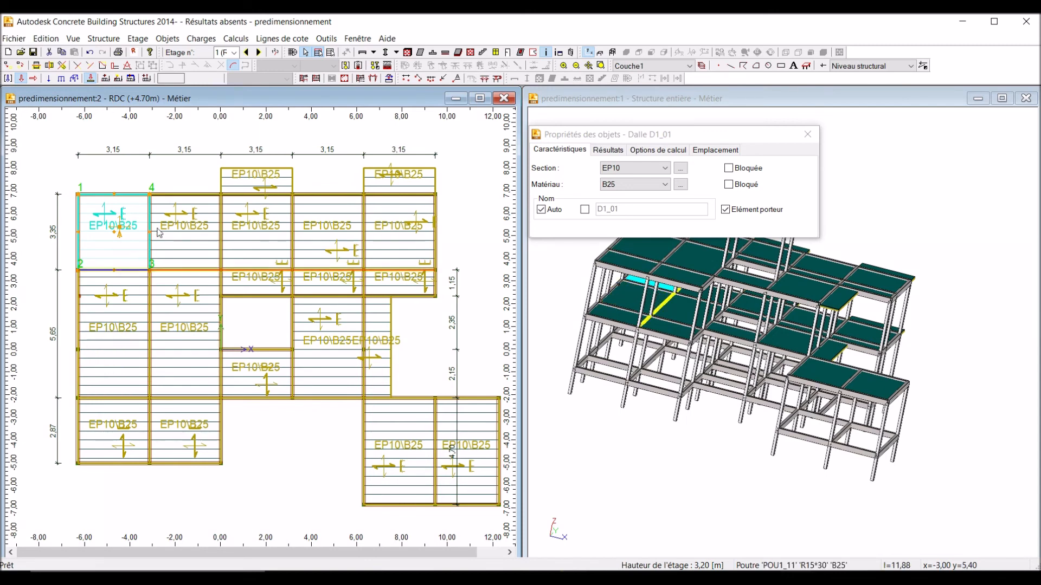
left_click(181, 217, "ctrl")
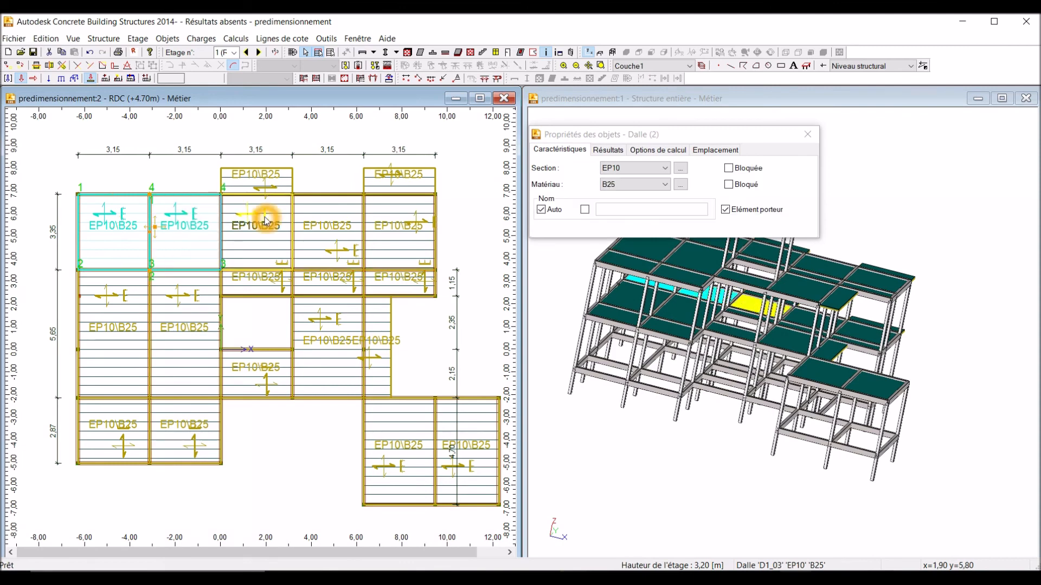
left_click(245, 218, "ctrl")
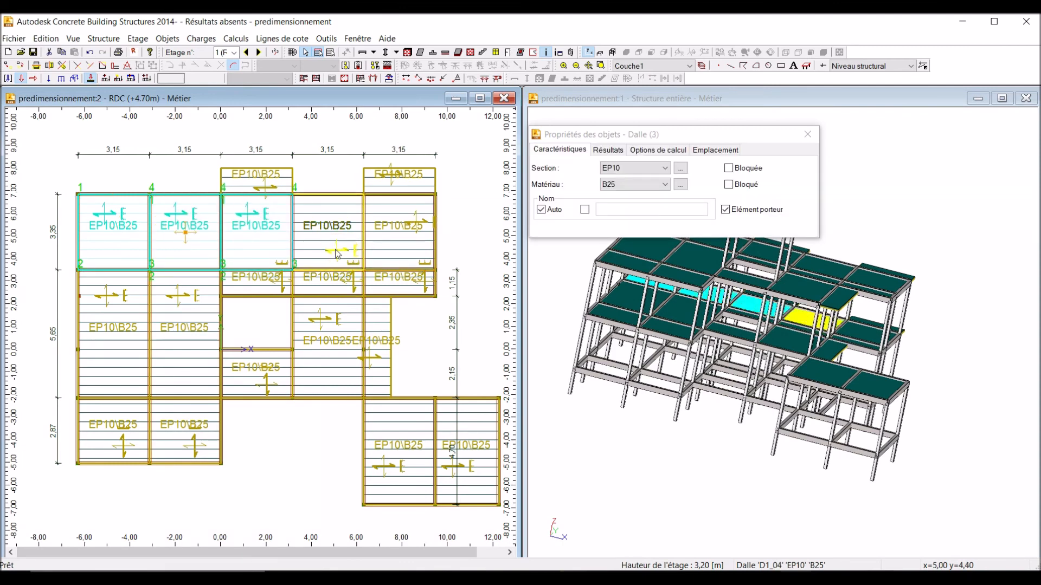
left_click(413, 222, "ctrl")
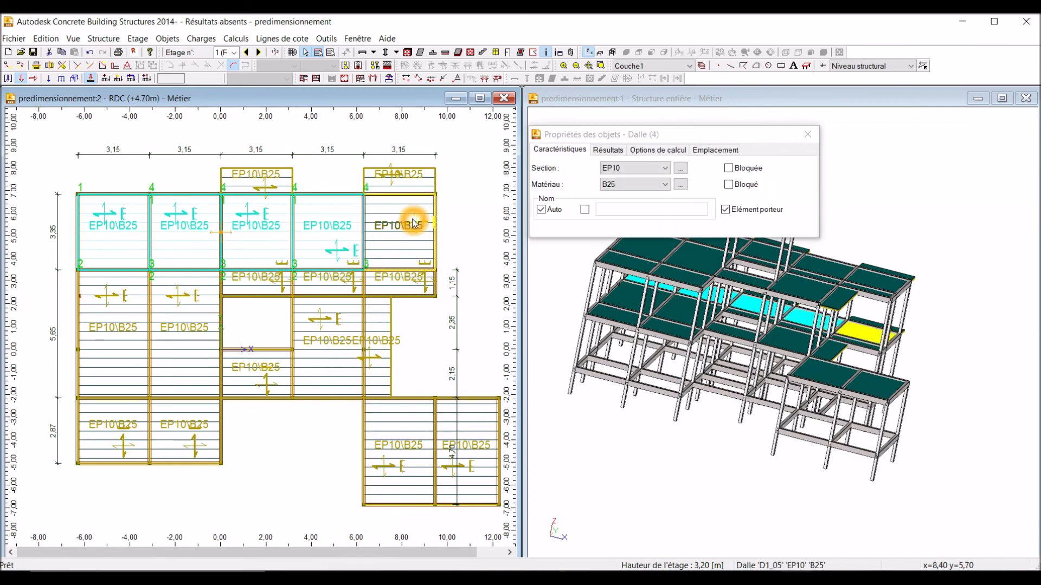
Add the two 5.65 m deep slabs, the two 2.87 m deep slabs and the two slabs bordering the central opening to the selection.
left_click(179, 300, "ctrl")
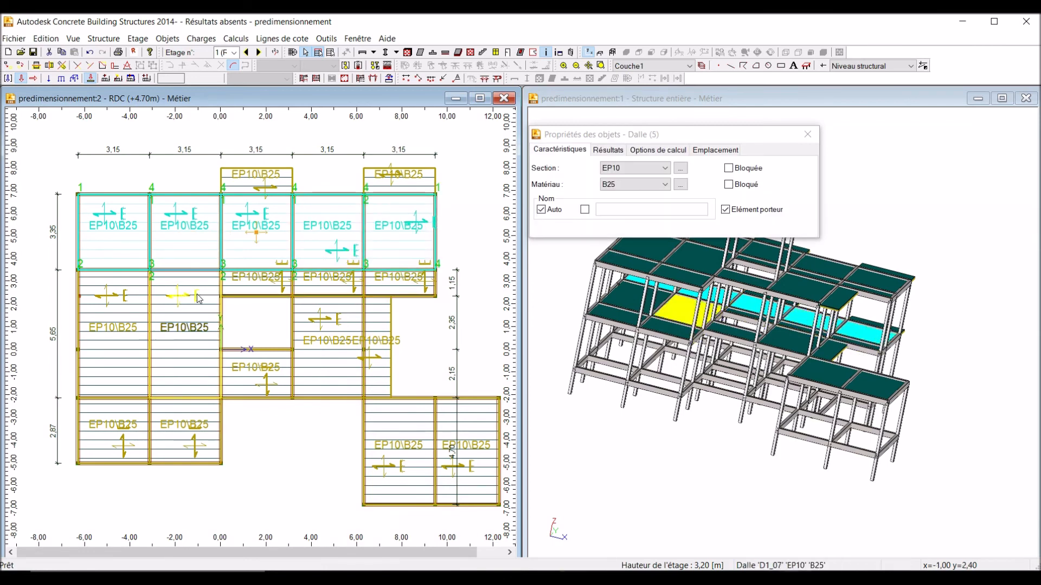
left_click(103, 300, "ctrl")
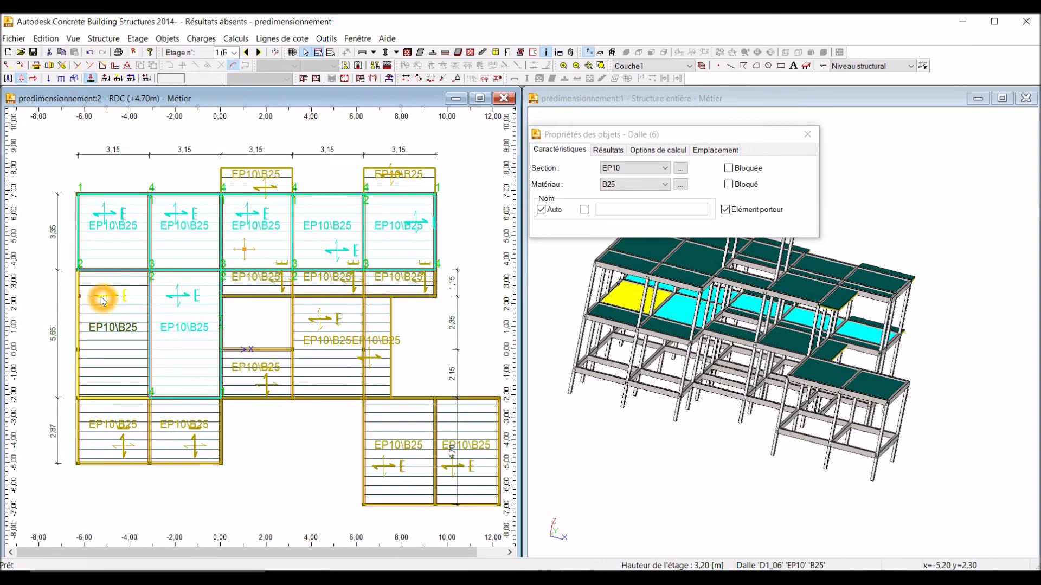
left_click(110, 296, "ctrl")
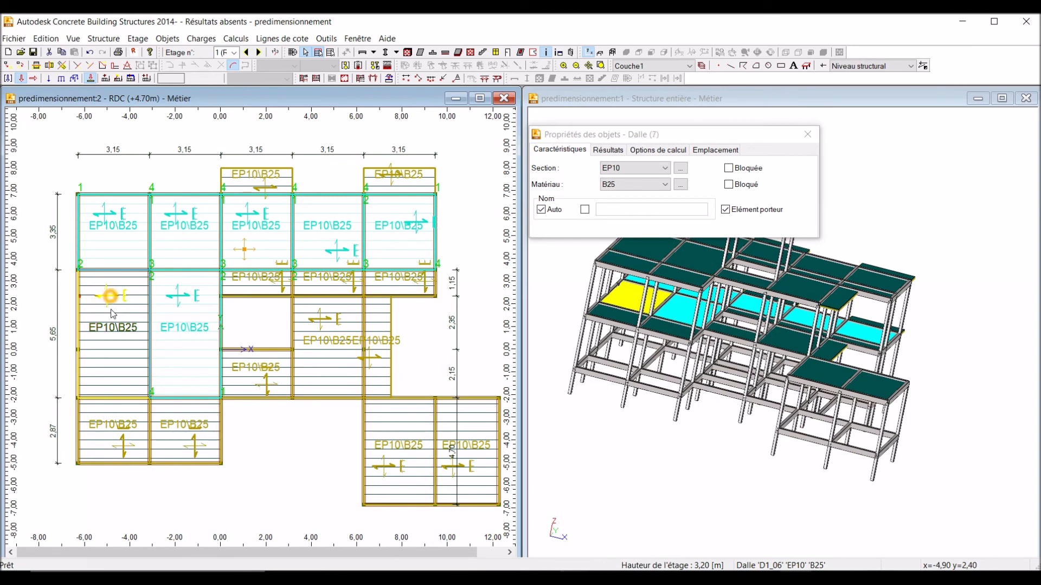
left_click(124, 447, "ctrl")
left_click(191, 450, "ctrl")
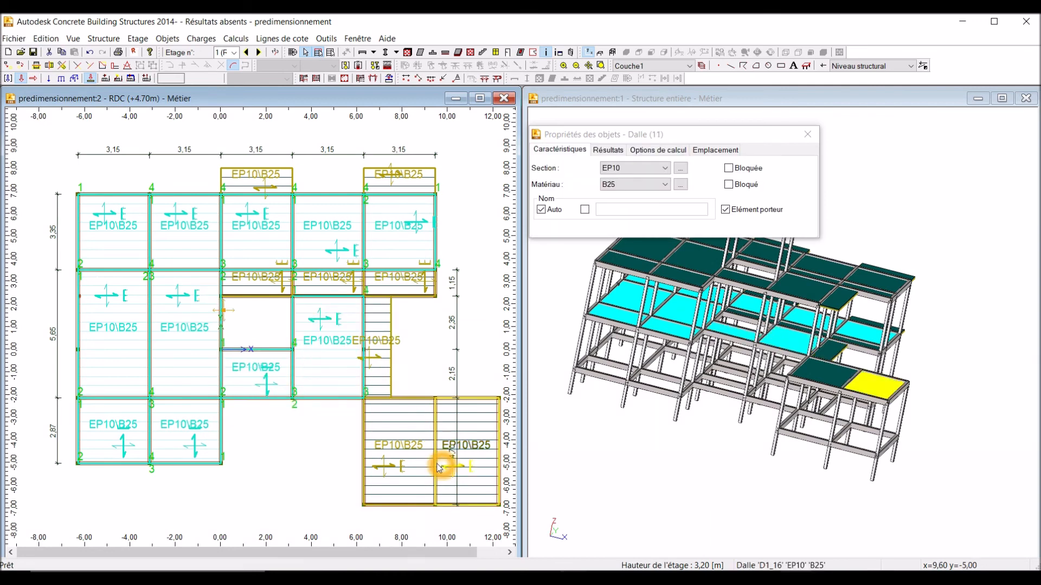
Add the two 4.70 m deep slabs and the three 1.15 m deep slabs to the RDC slab selection.
left_click(386, 469, "ctrl")
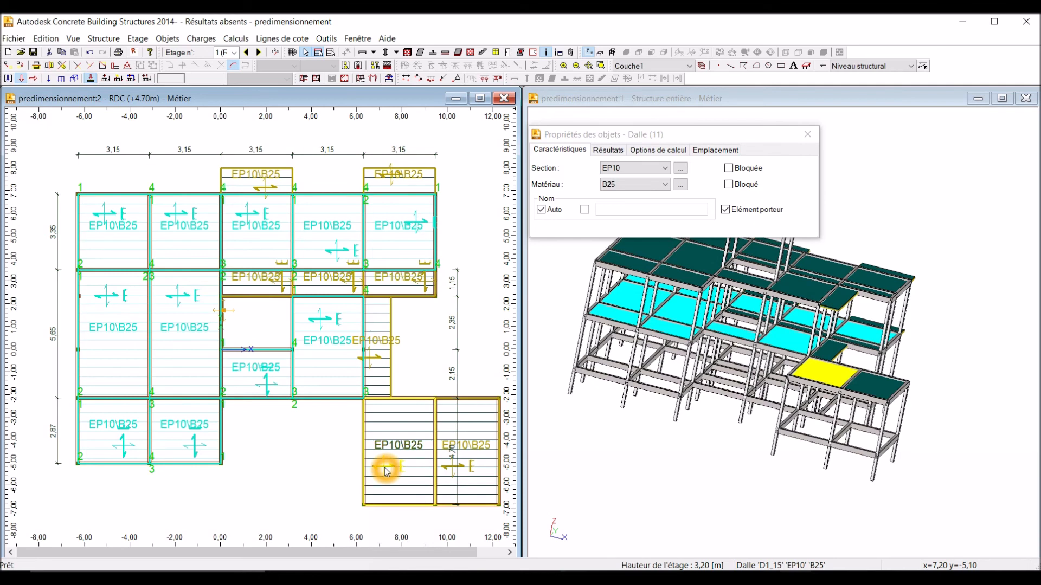
left_click(461, 471)
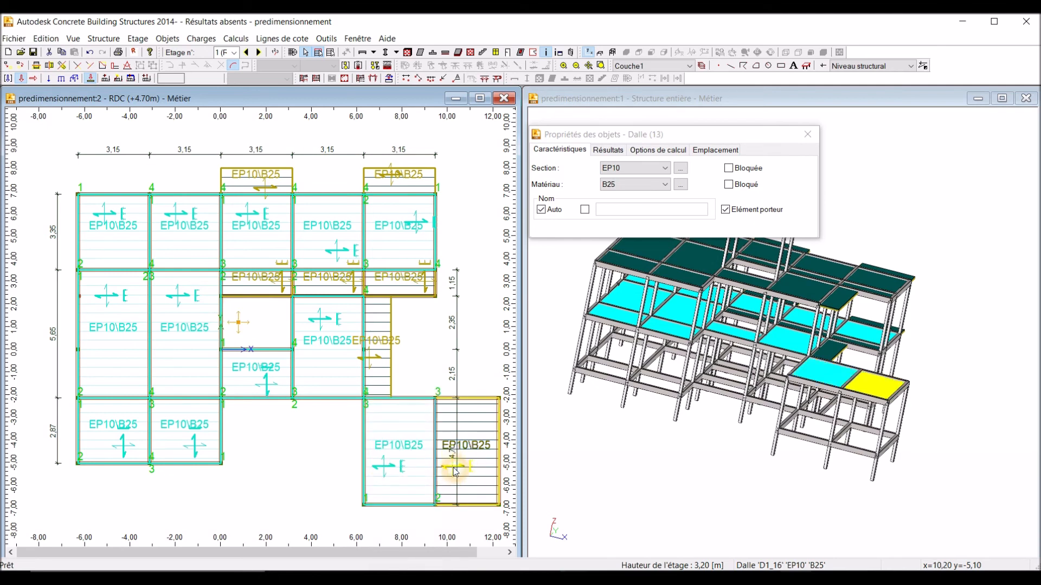
left_click(434, 472)
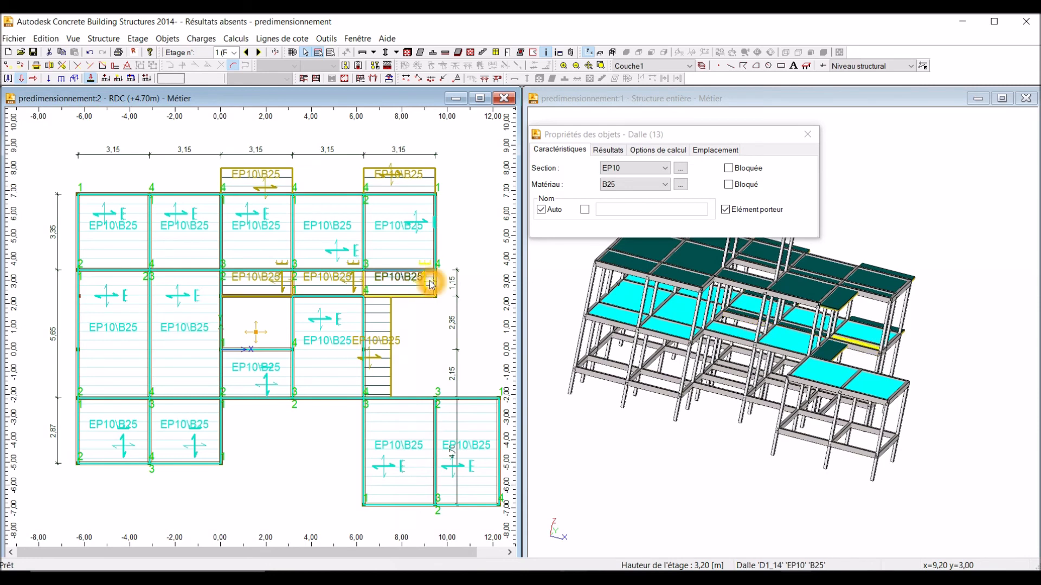
left_click(354, 284)
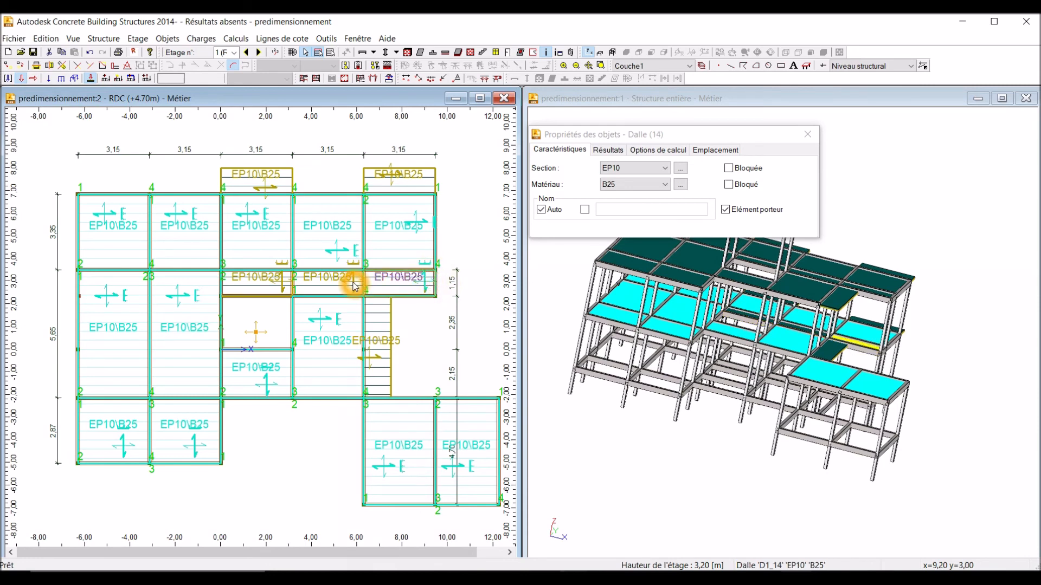
left_click(281, 283)
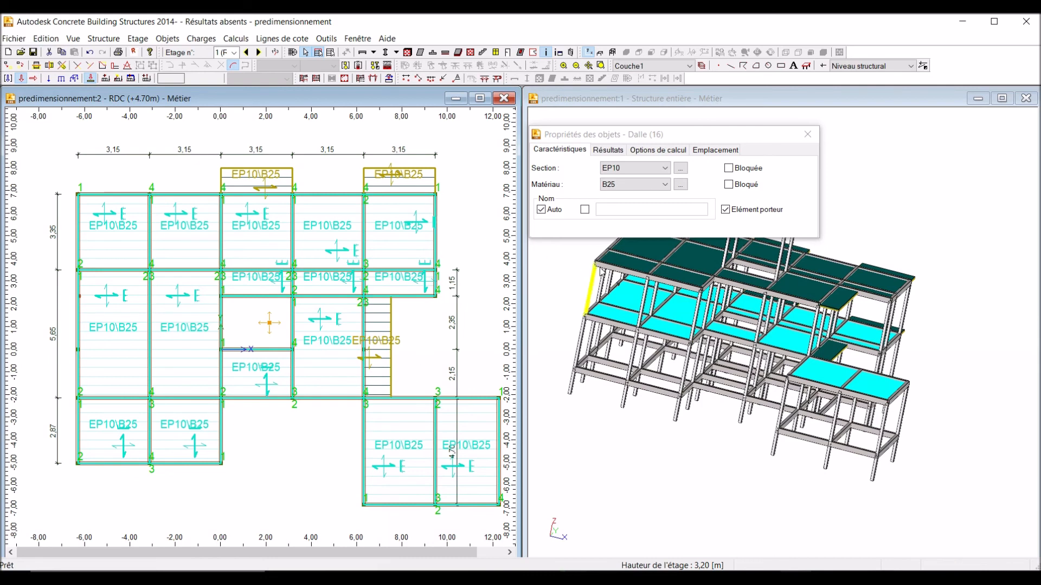
Assign the 12+4 material to the selected RDC slabs.
left_click(669, 169)
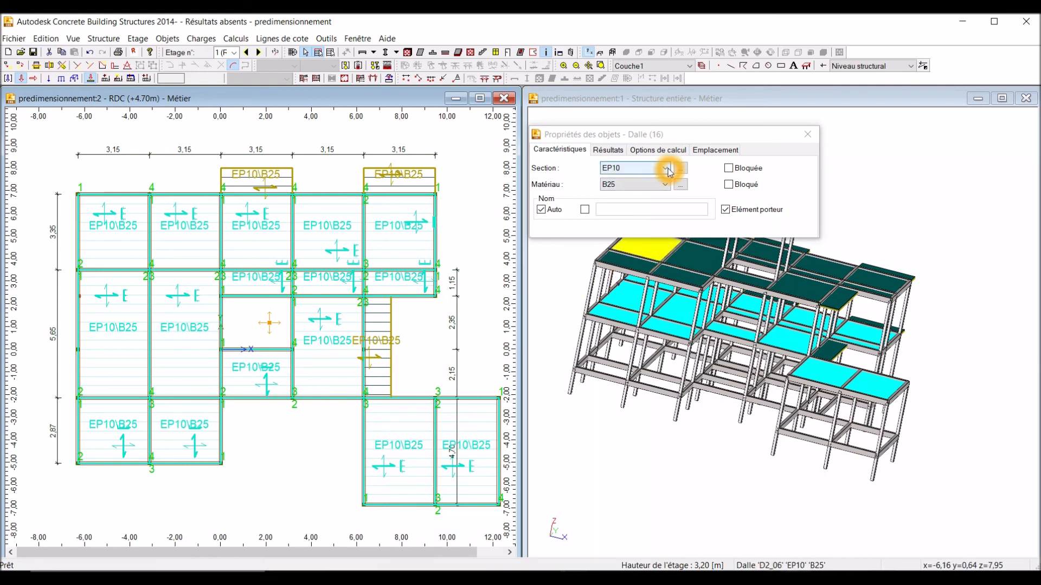
left_click(669, 188)
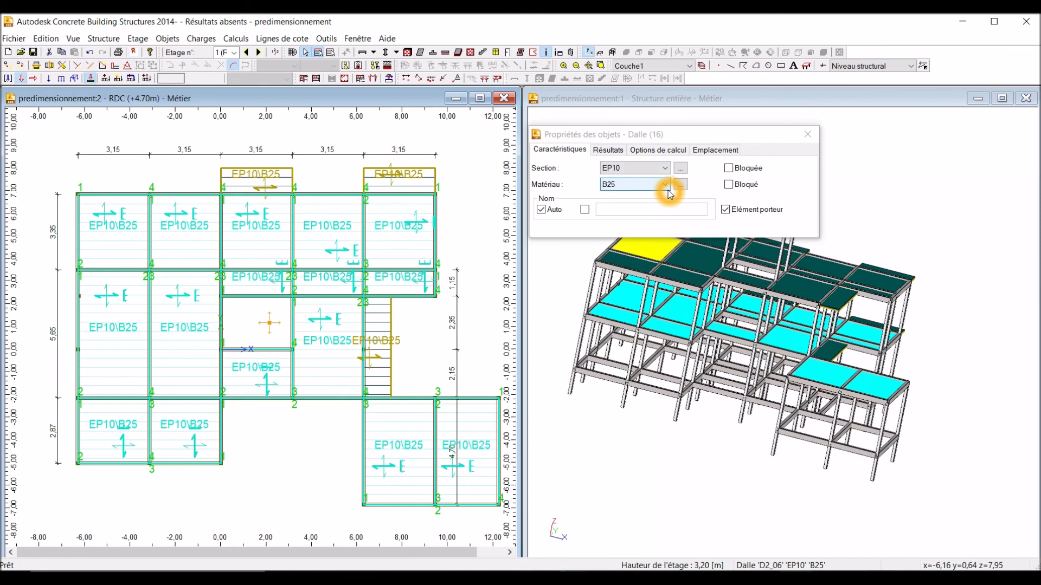
left_click(669, 187)
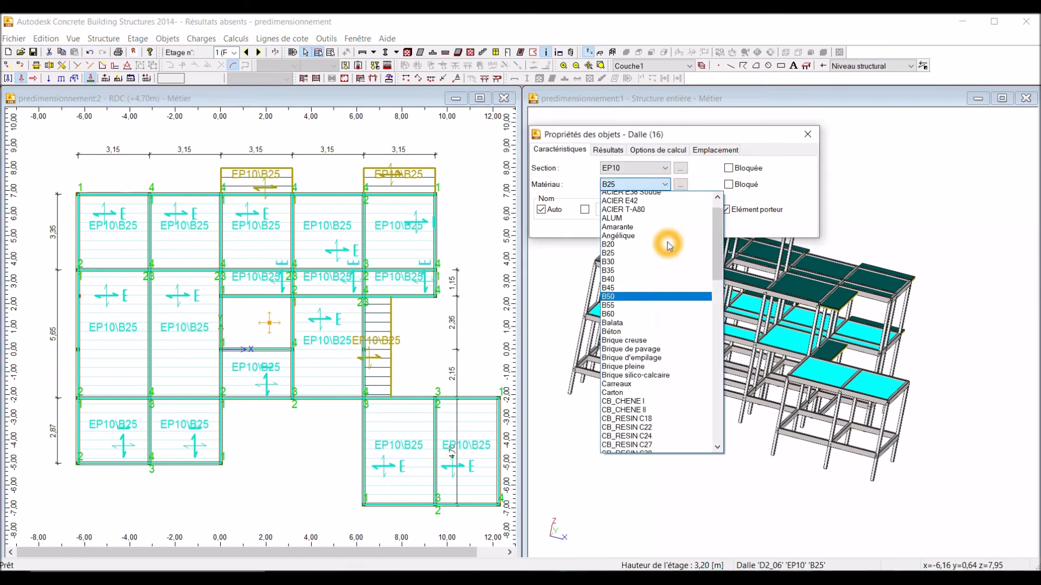
scroll(664, 233, "up", 4)
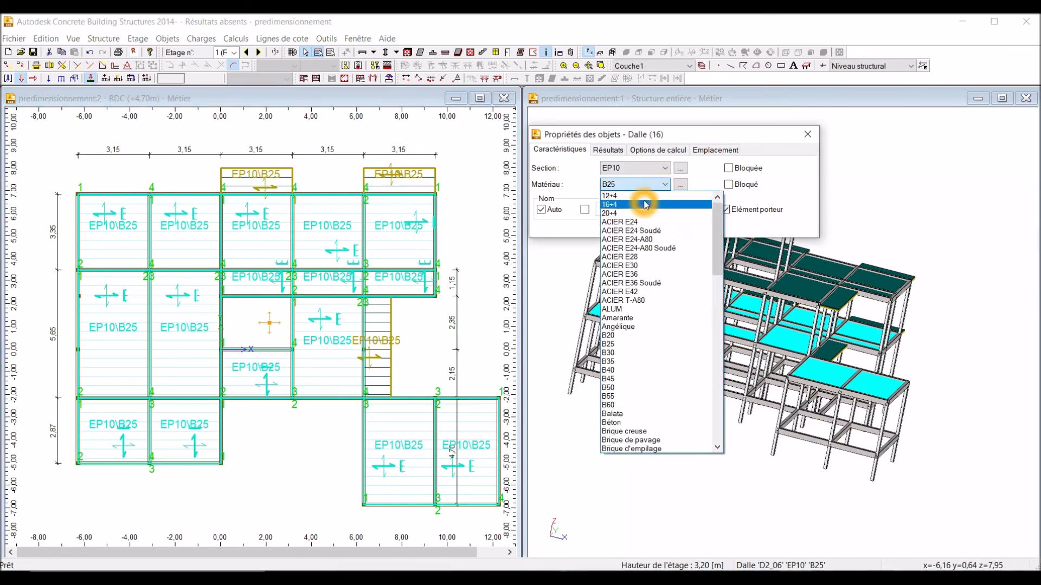
left_click(645, 197)
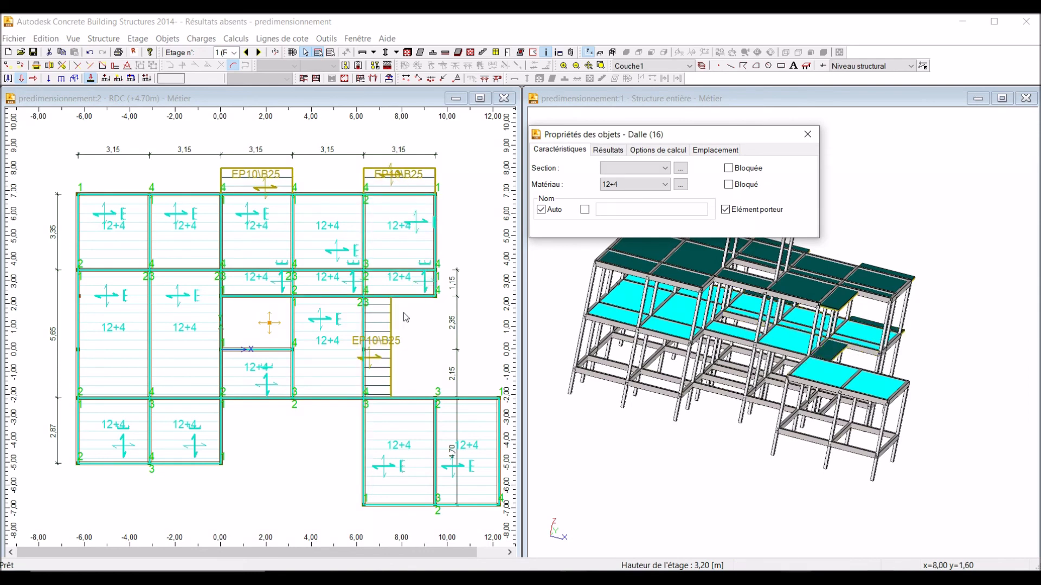
Switch the plan to floor R+1 and select the two 2.87 m deep slabs and the two 5.65 m deep slabs.
left_click(259, 53)
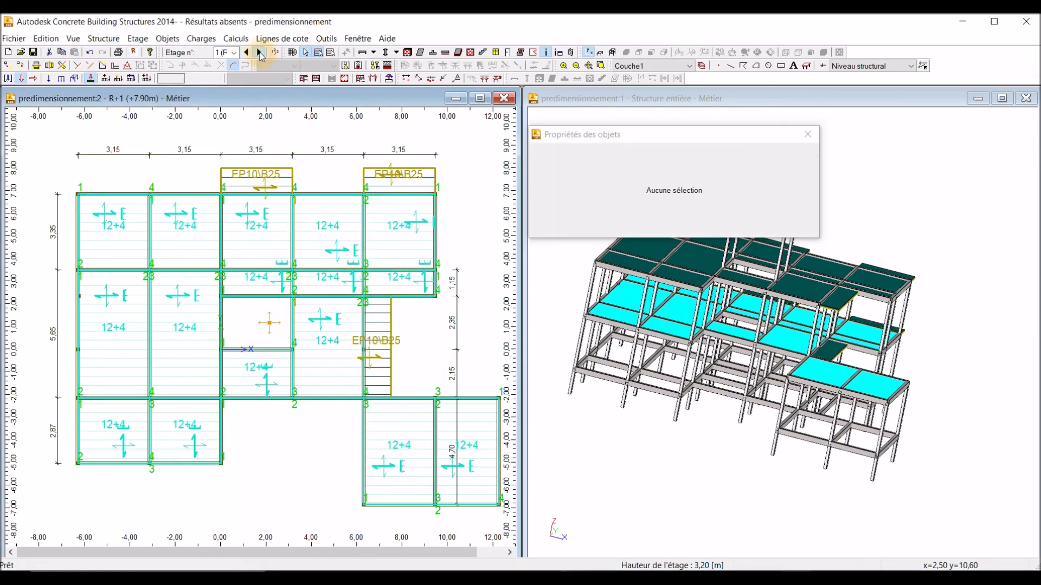
left_click(260, 53)
left_click(193, 445)
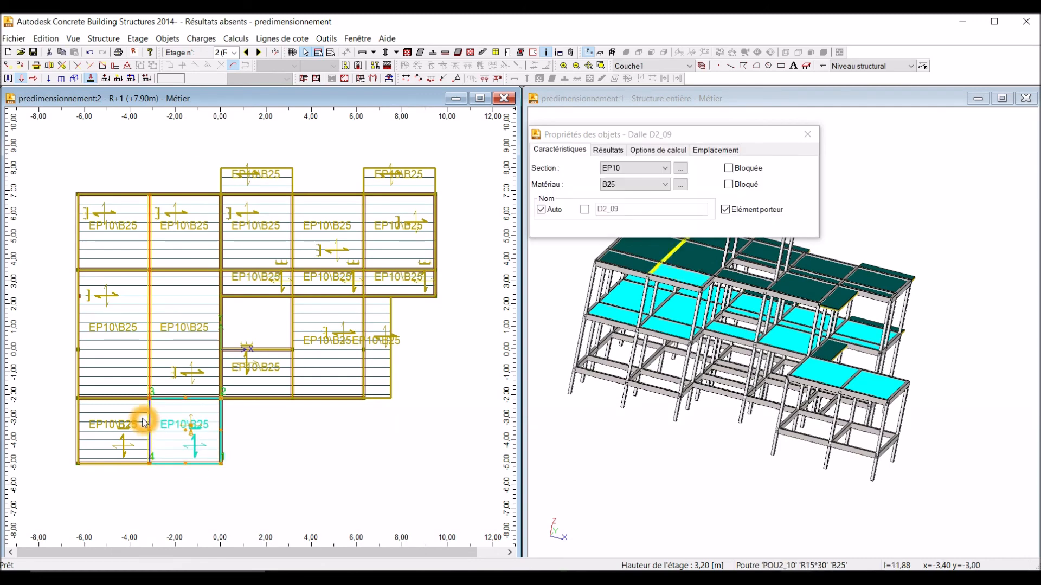
left_click(116, 443, "ctrl")
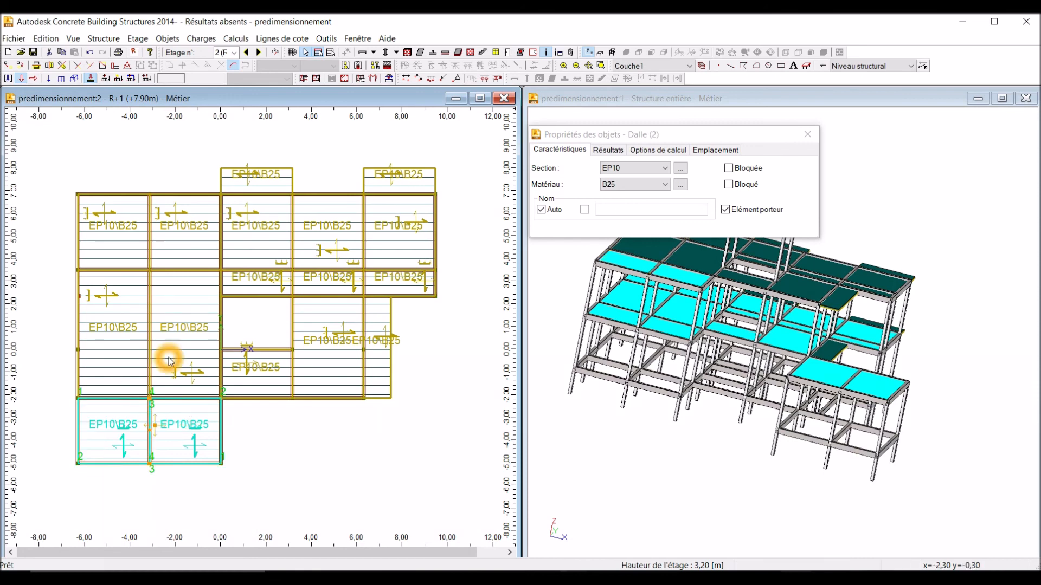
left_click(193, 370, "ctrl")
left_click(109, 298, "ctrl")
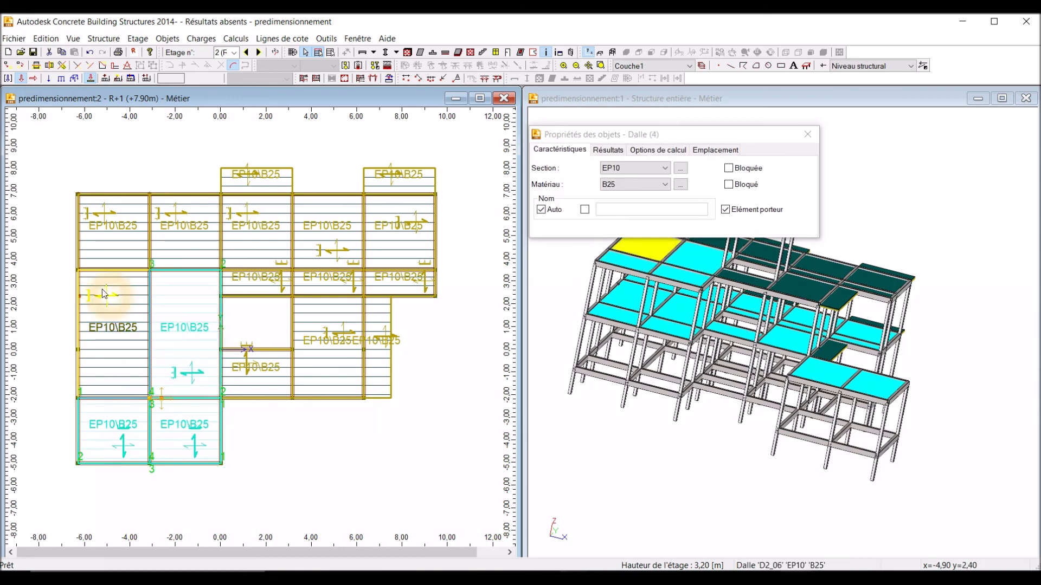
Extend the R+1 selection with the 3.35 m deep row, the three narrow 1.15 m slabs and the two slabs bordering the central opening.
left_click(97, 210, "ctrl")
left_click(202, 223, "ctrl")
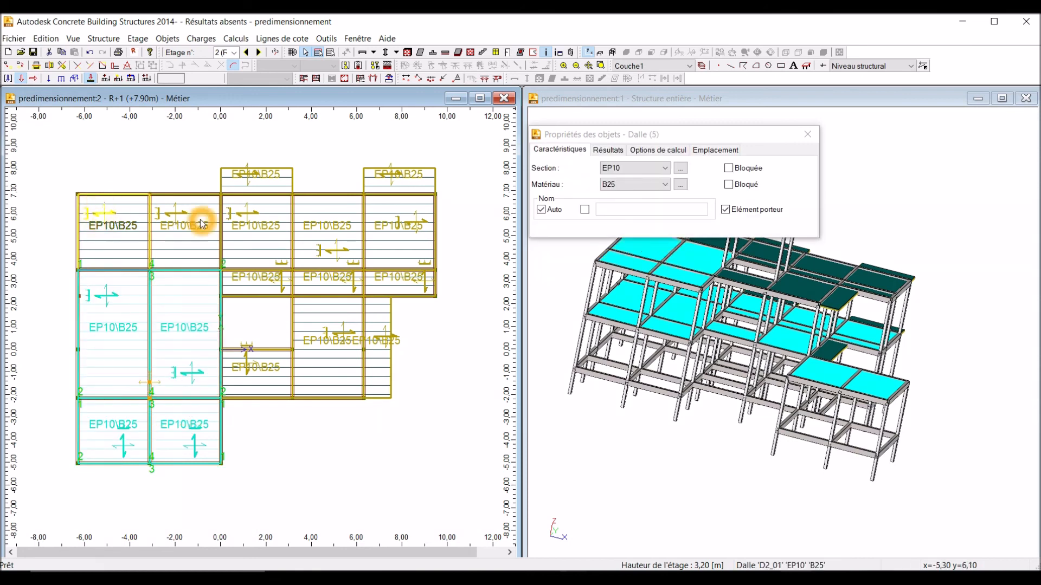
left_click(253, 215, "ctrl")
left_click(284, 287, "ctrl")
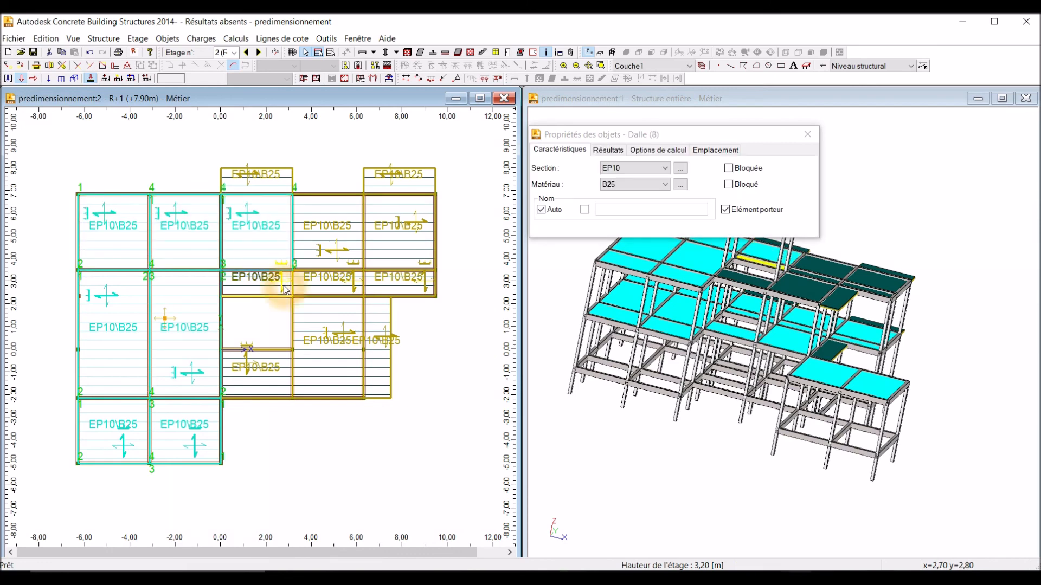
left_click(342, 255, "ctrl")
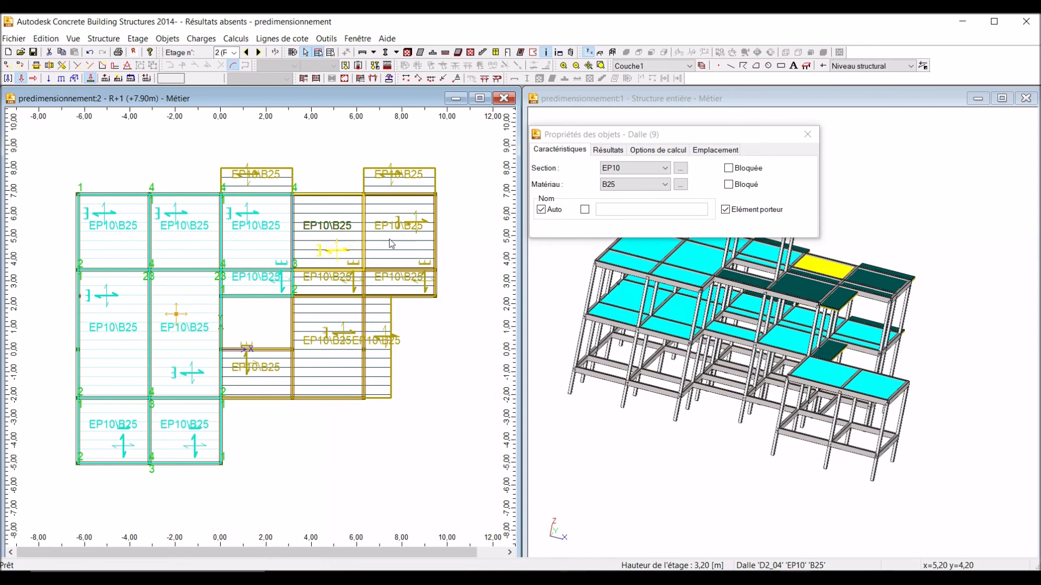
left_click(428, 283, "ctrl")
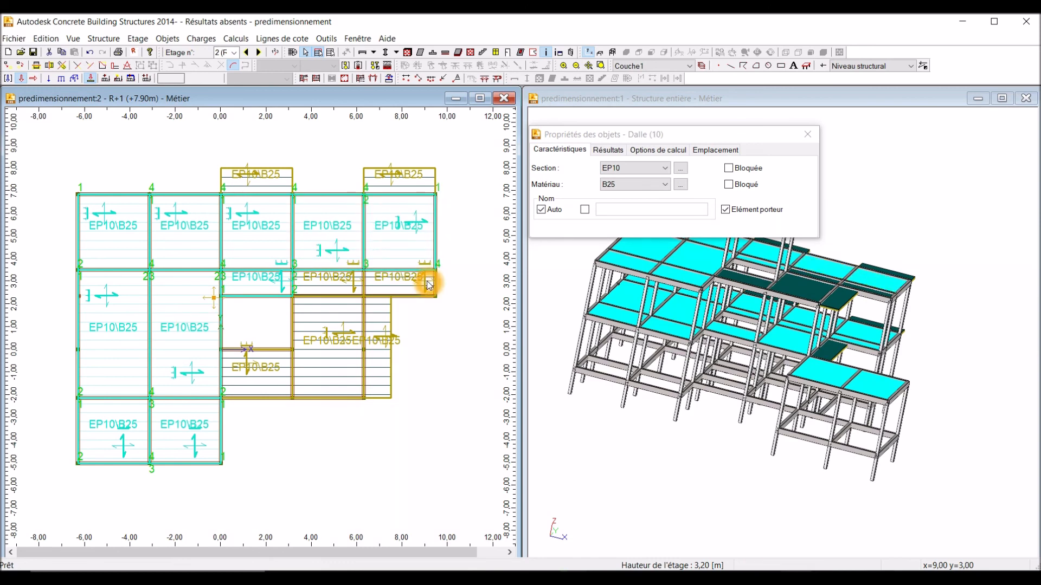
left_click(356, 318, "ctrl")
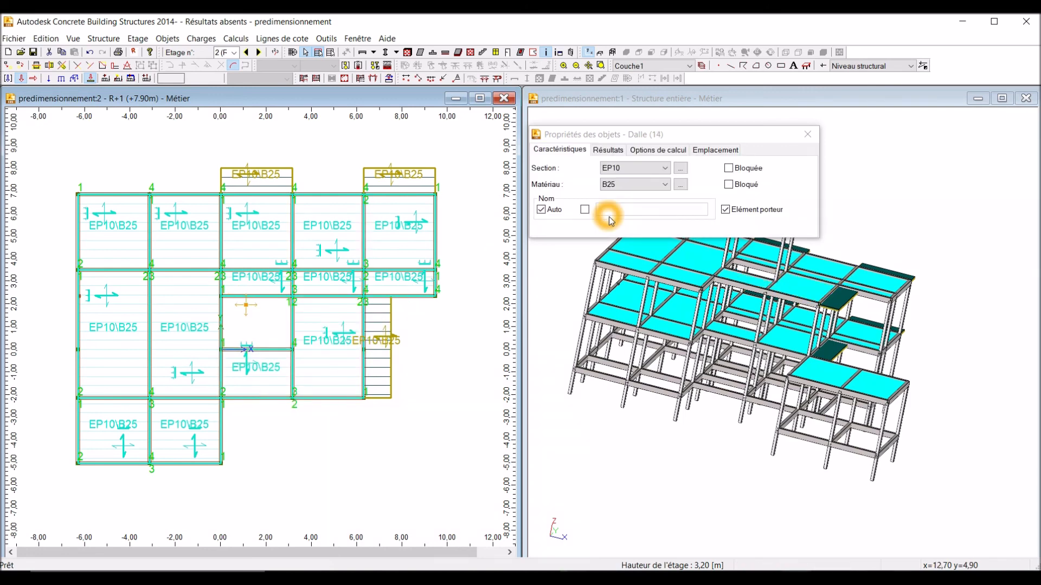
Assign the 12+4 material to the selected R+1 slabs.
left_click(665, 184)
scroll(628, 218, "up", 5)
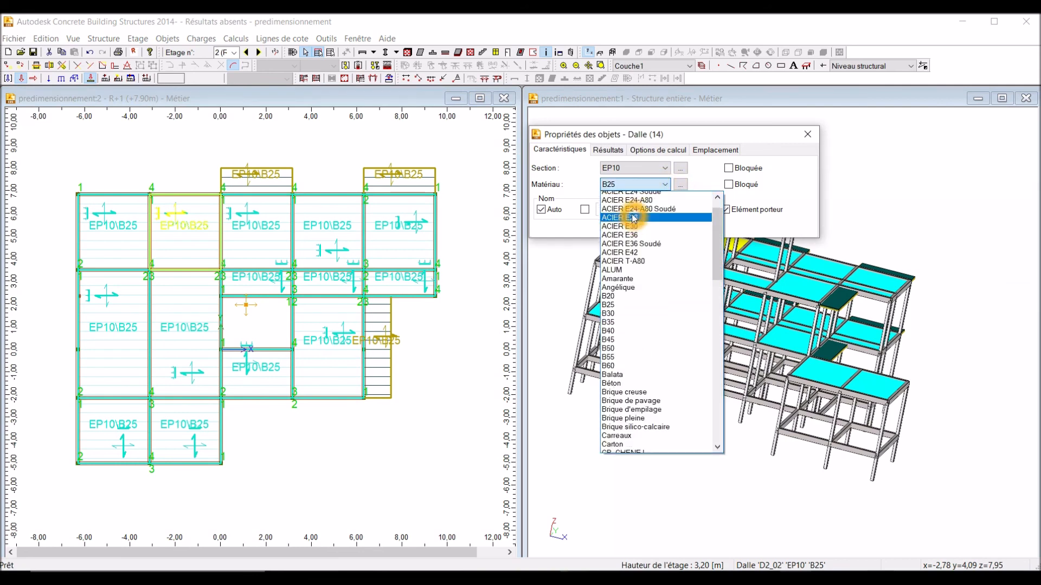
left_click(626, 197)
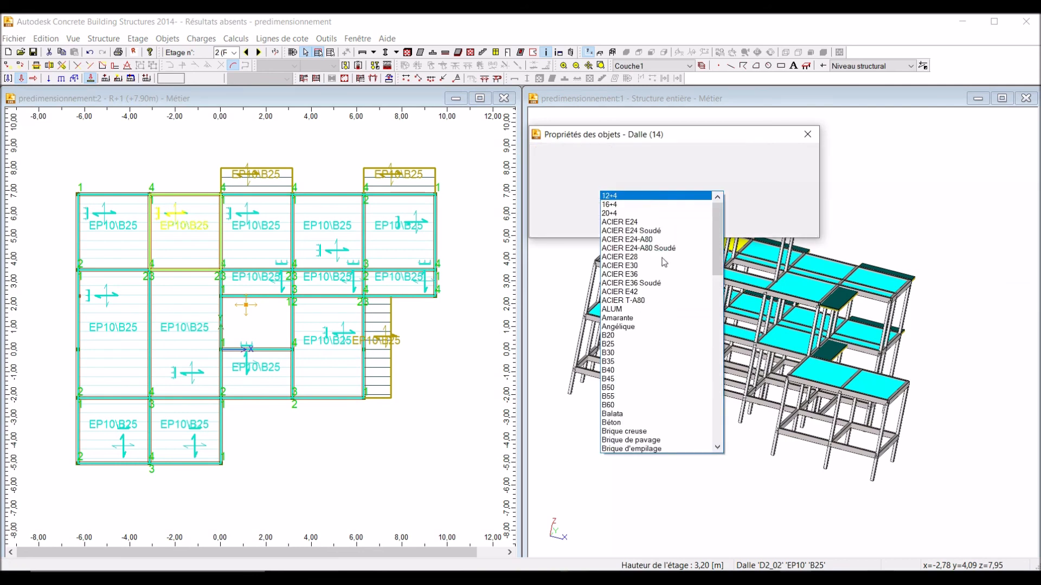
left_click(437, 358)
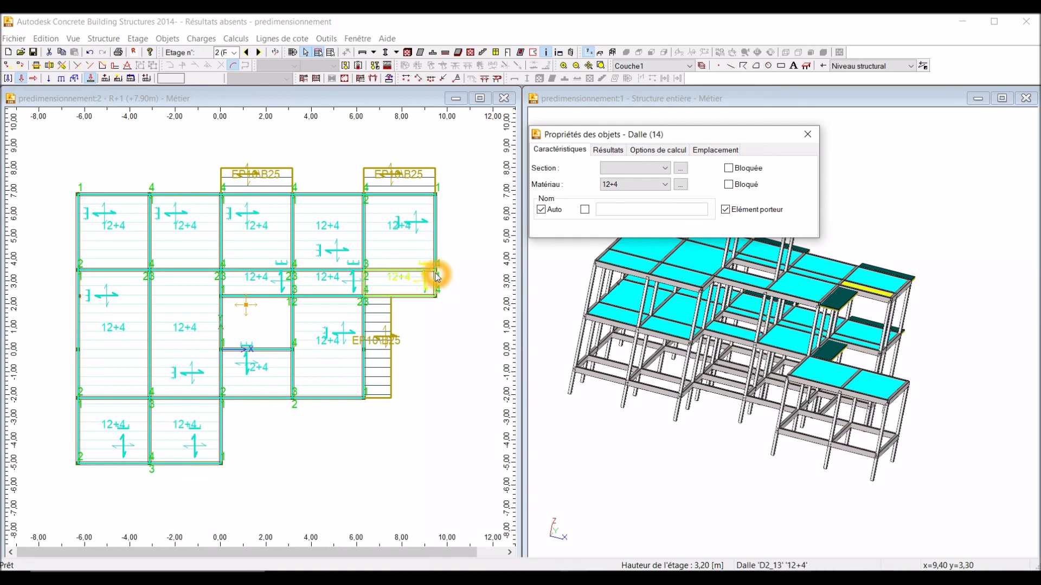
Select the balcony slab at the upper-right corner of the R+1 plan and review the slab sections available for it.
left_click(399, 186)
left_click(441, 168)
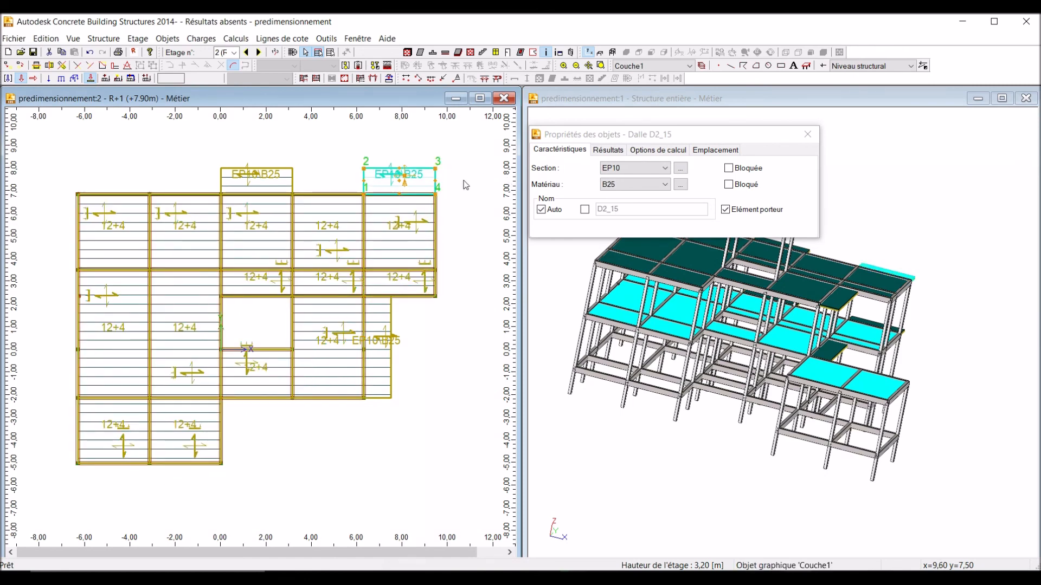
left_click(671, 185)
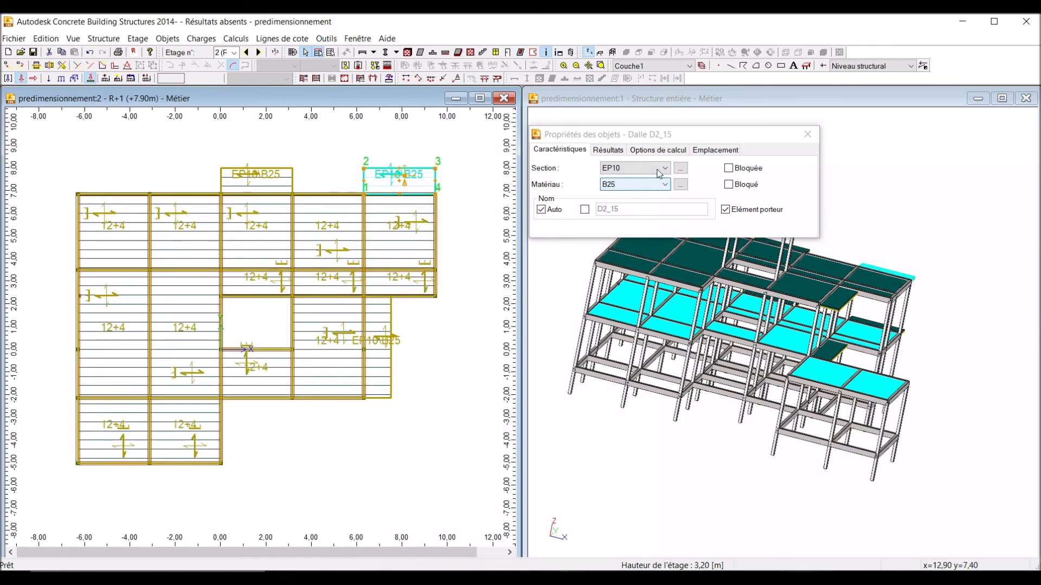
left_click(663, 169)
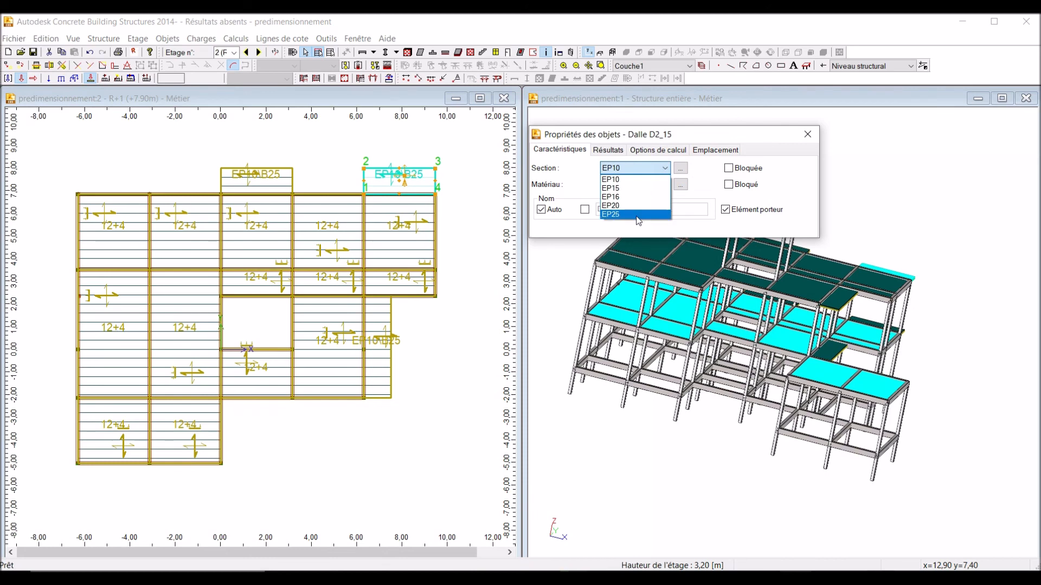
left_click(686, 171)
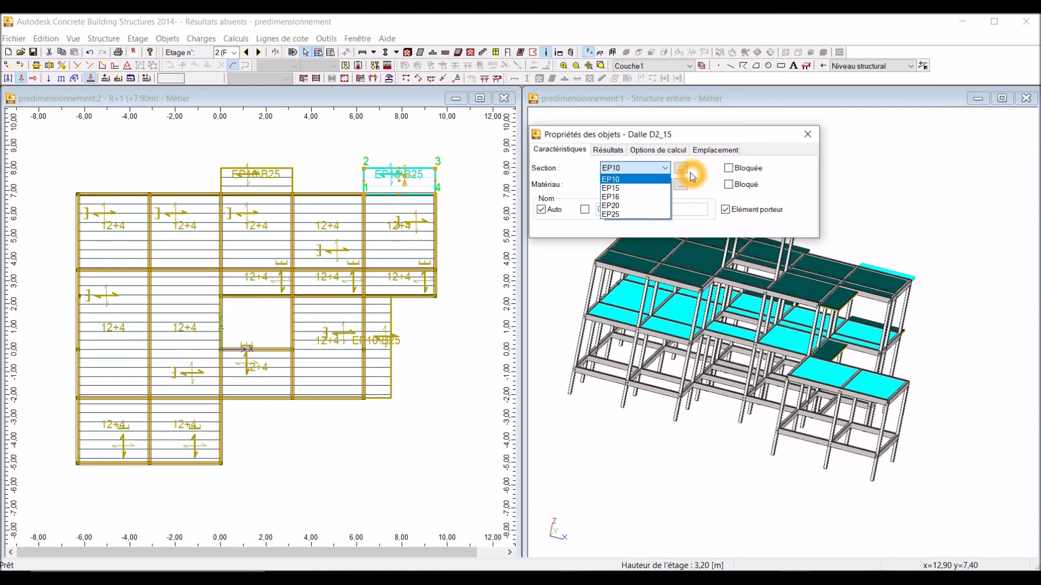
Add a 12 cm thick slab section to the section database and apply it to the selected balcony slab.
left_click(682, 168)
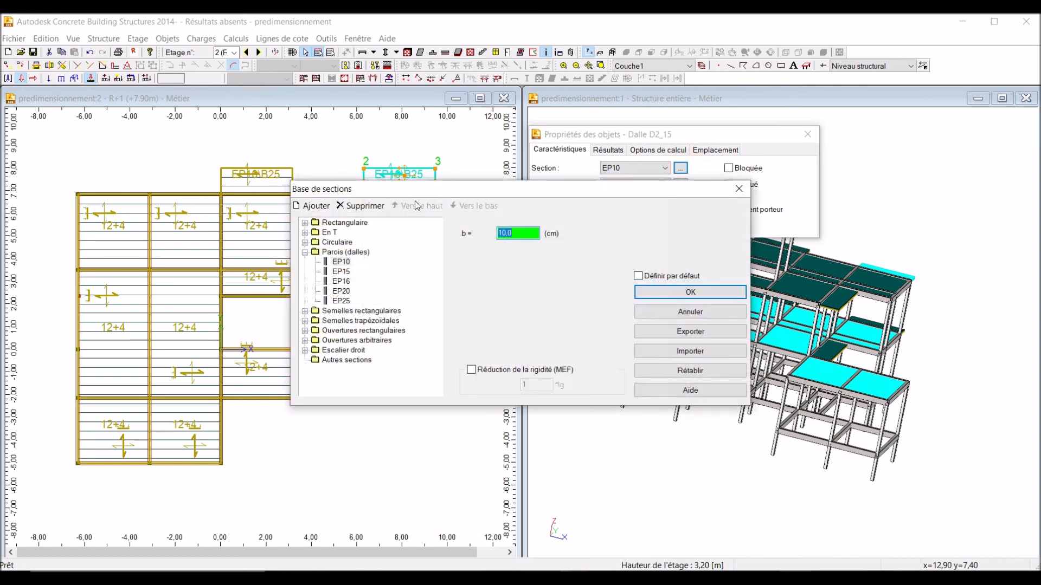
left_click(311, 206)
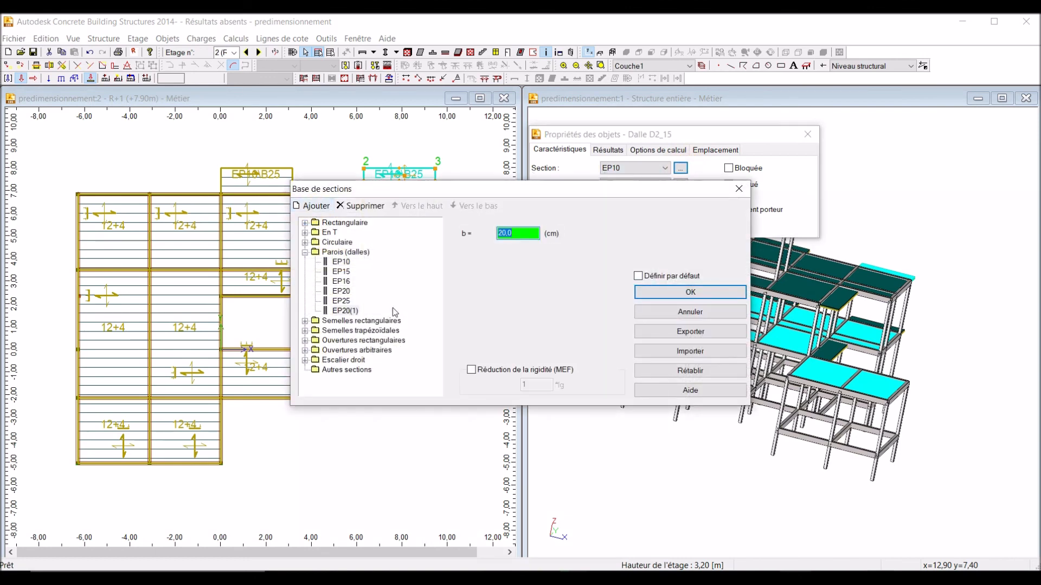
left_click(524, 250)
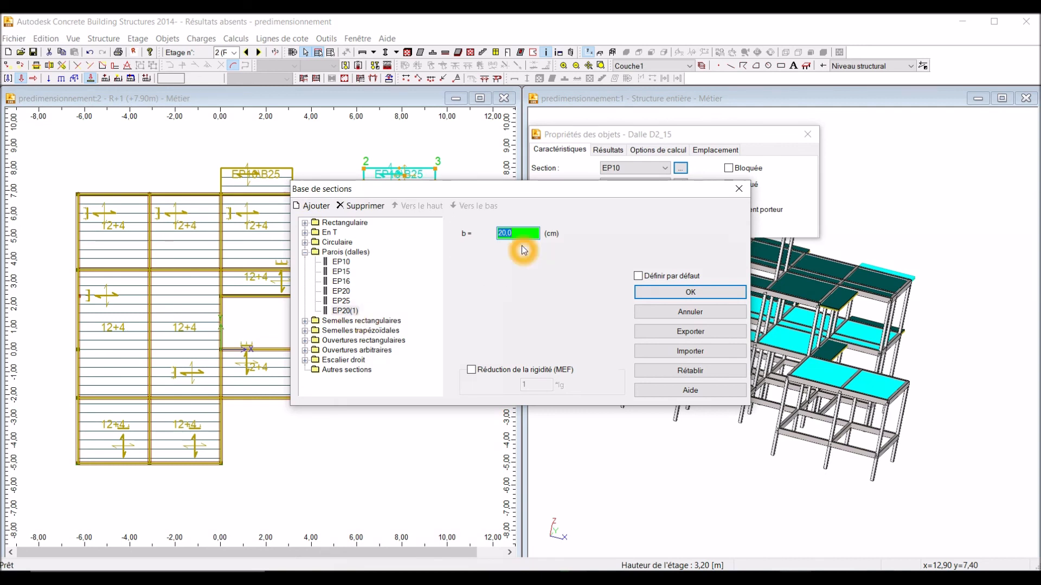
left_click(464, 257)
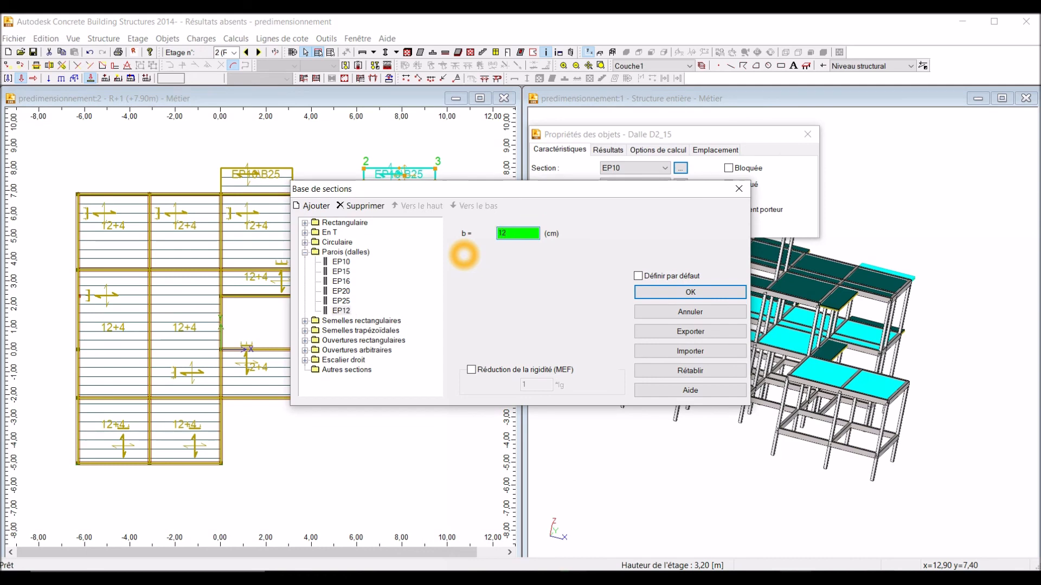
left_click(549, 278)
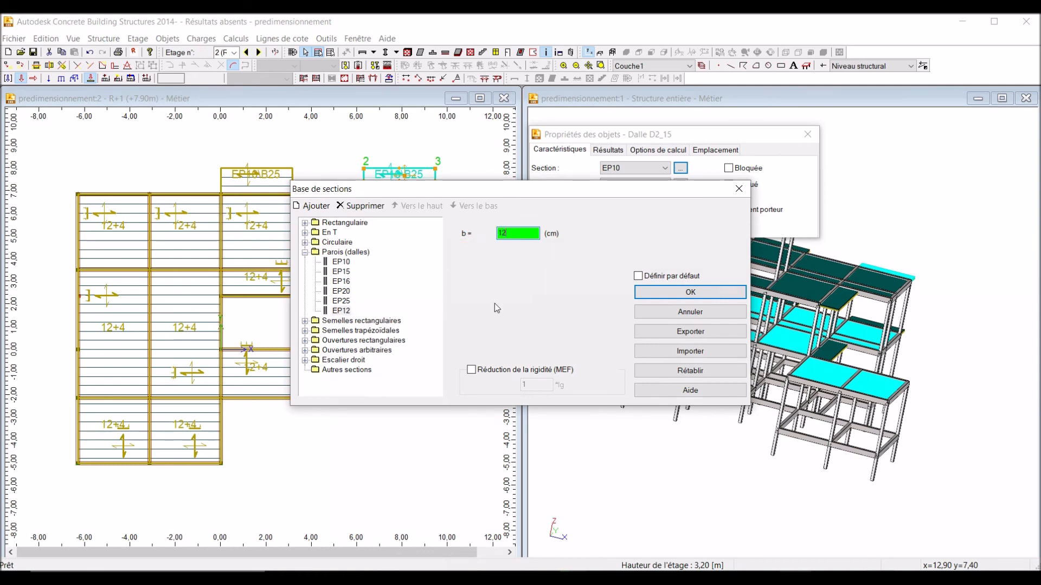
left_click(662, 292)
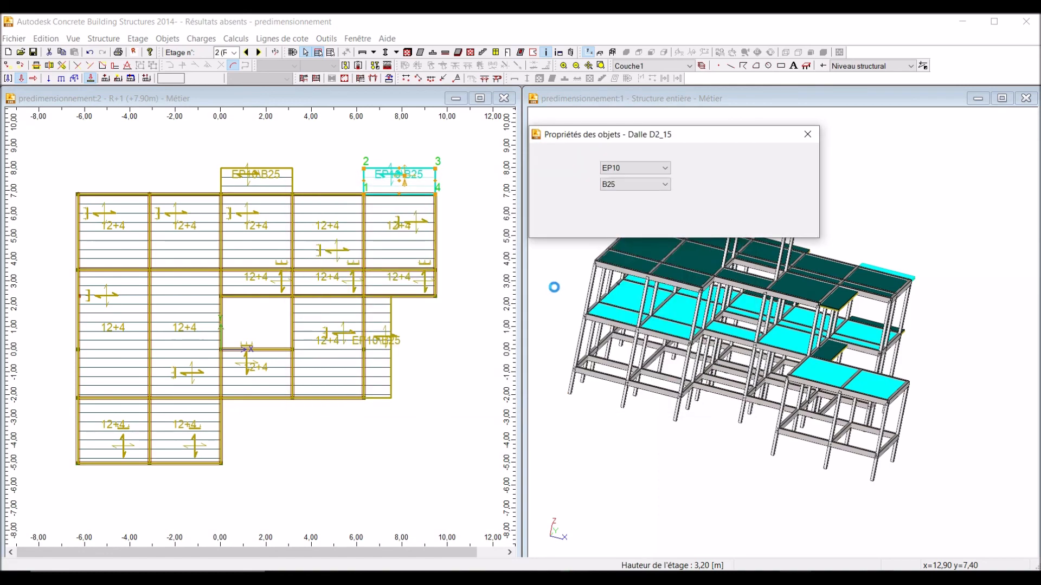
left_click(658, 173)
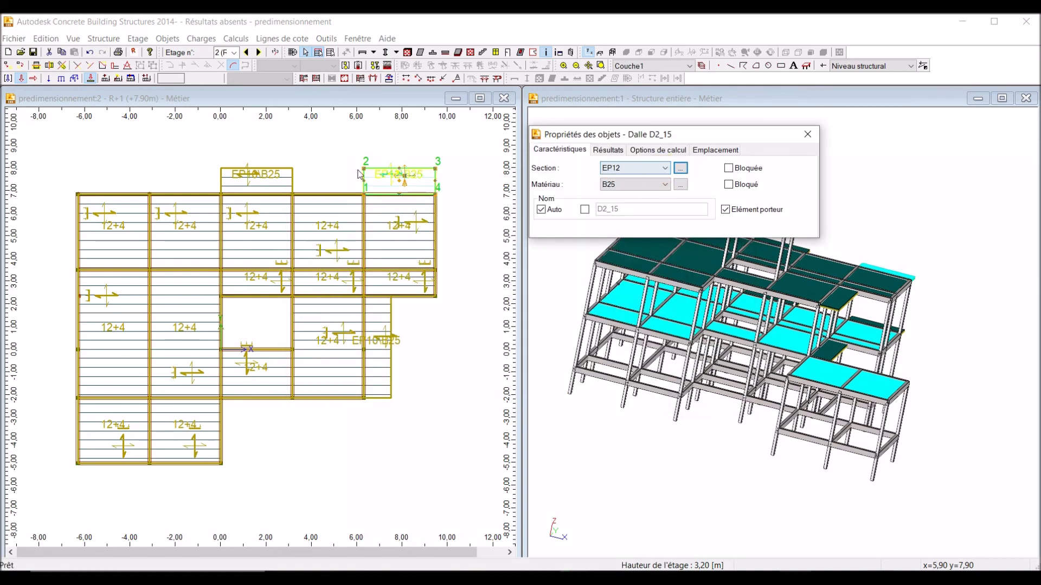
scroll(438, 165, "up", 2)
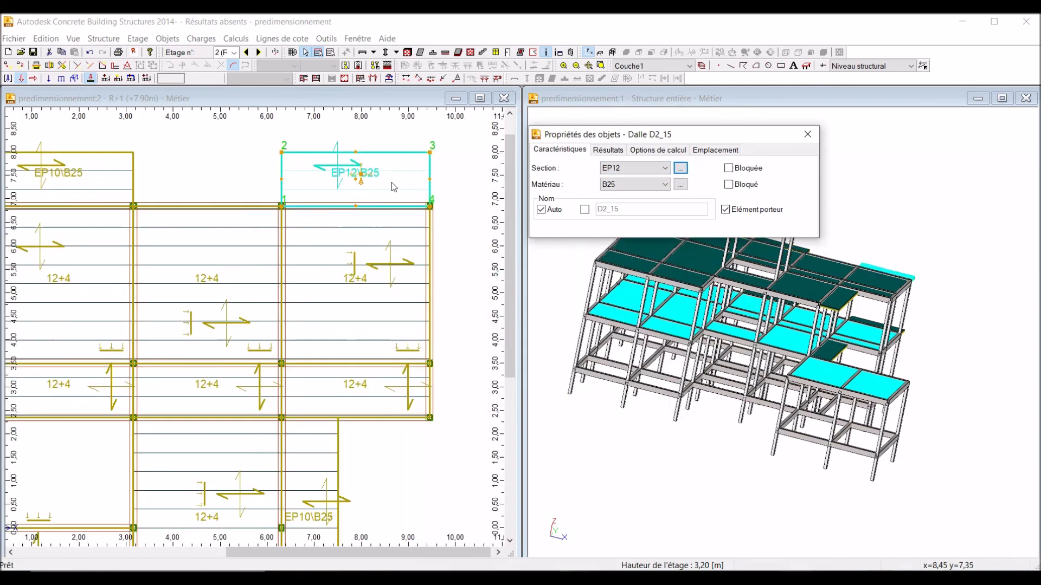